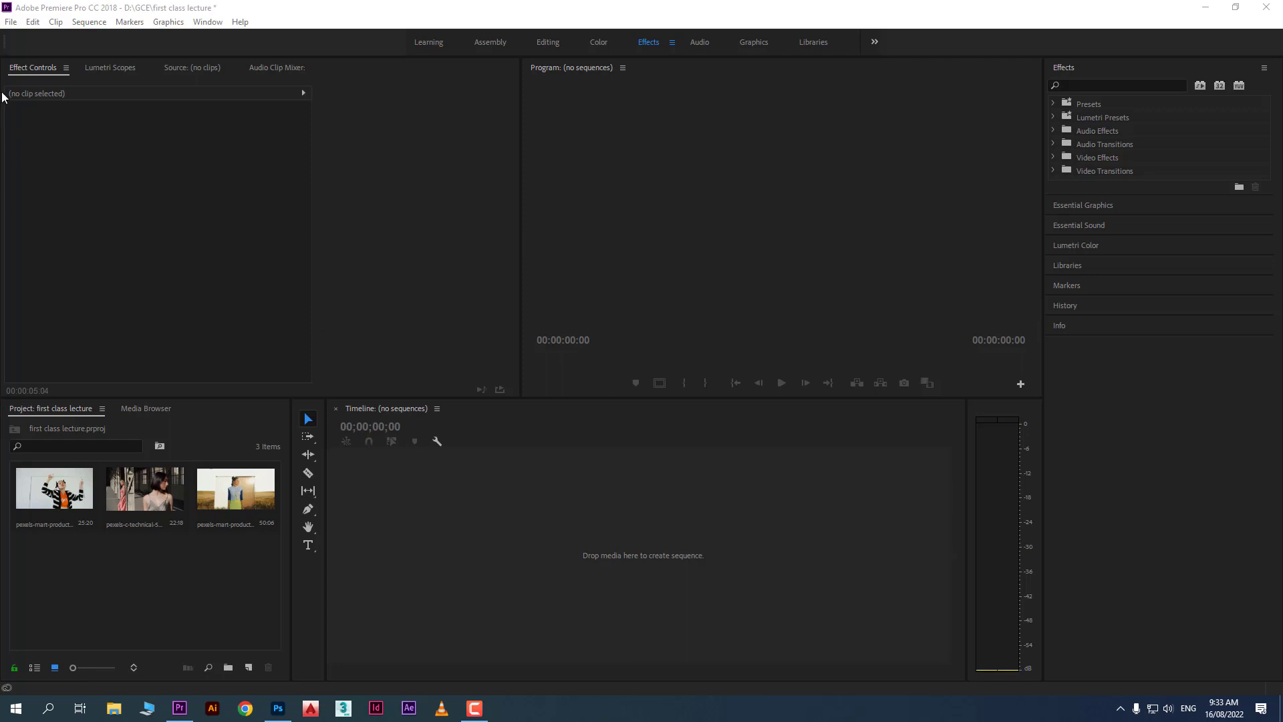
Create a new sequence using the default sequence preset.
{"action": "left_click", "coordinate": [10, 22]}
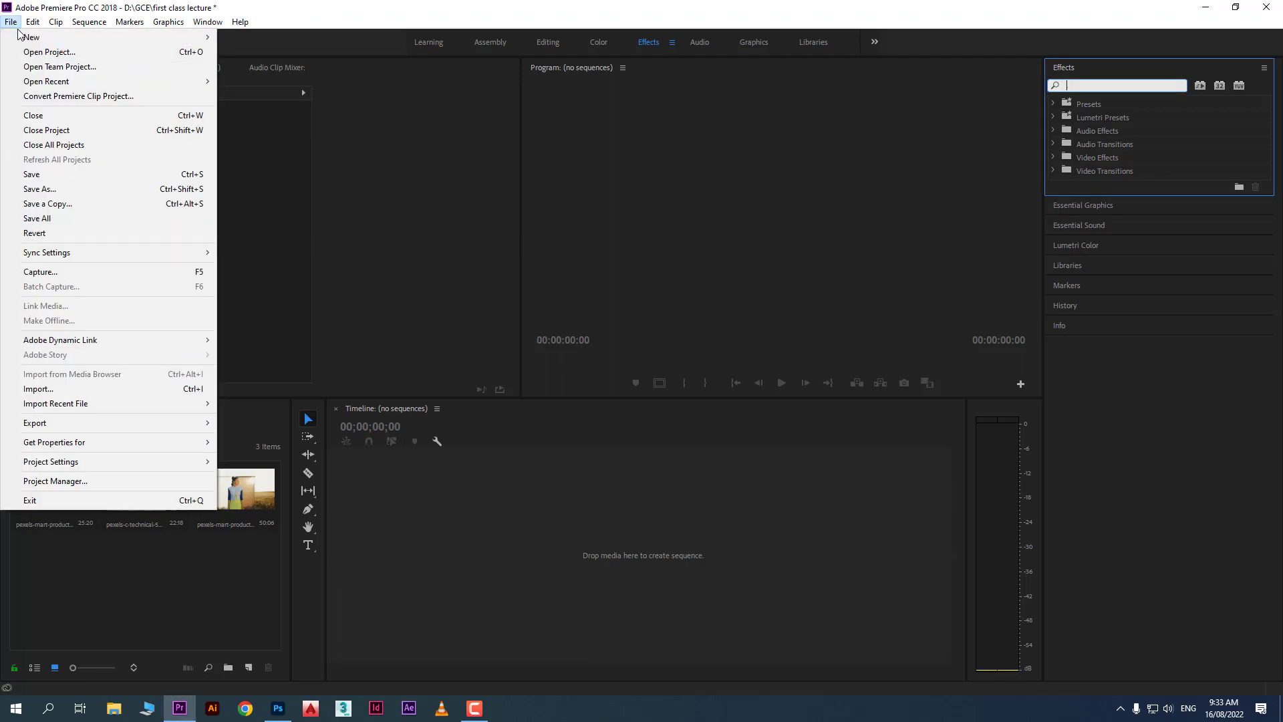
{"action": "mouse_move", "coordinate": [60, 37]}
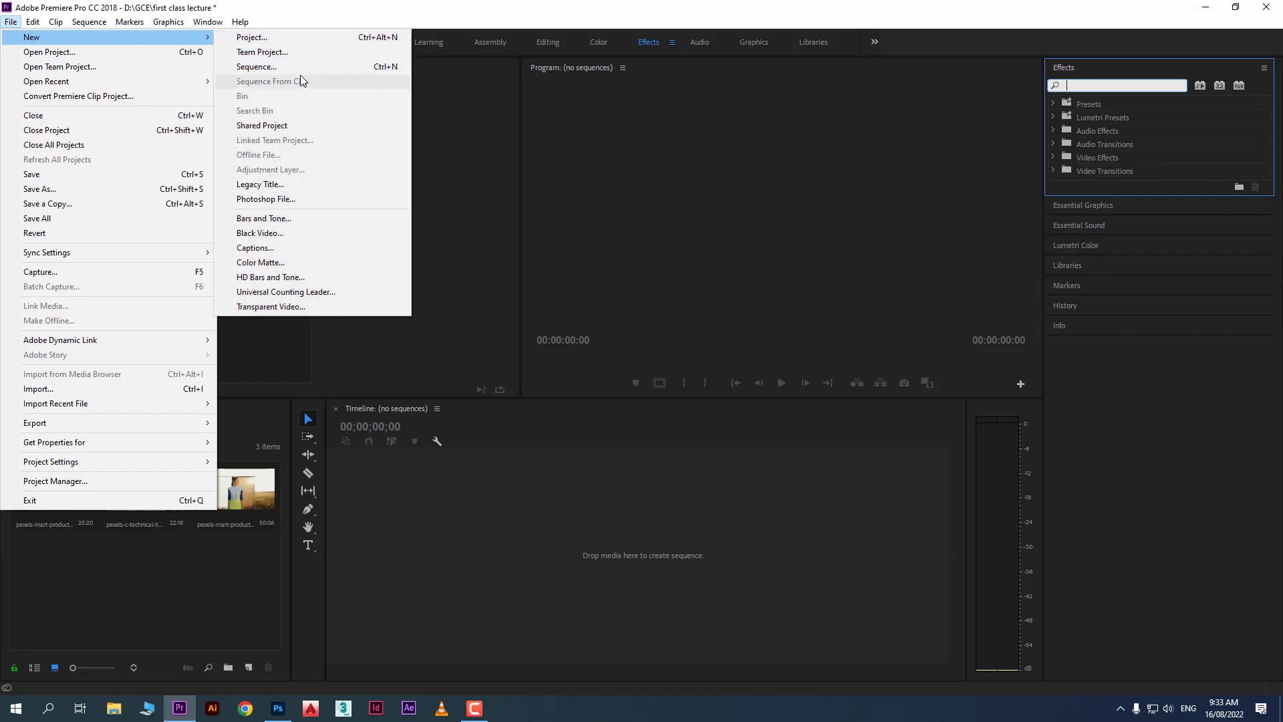
{"action": "left_click", "coordinate": [300, 67]}
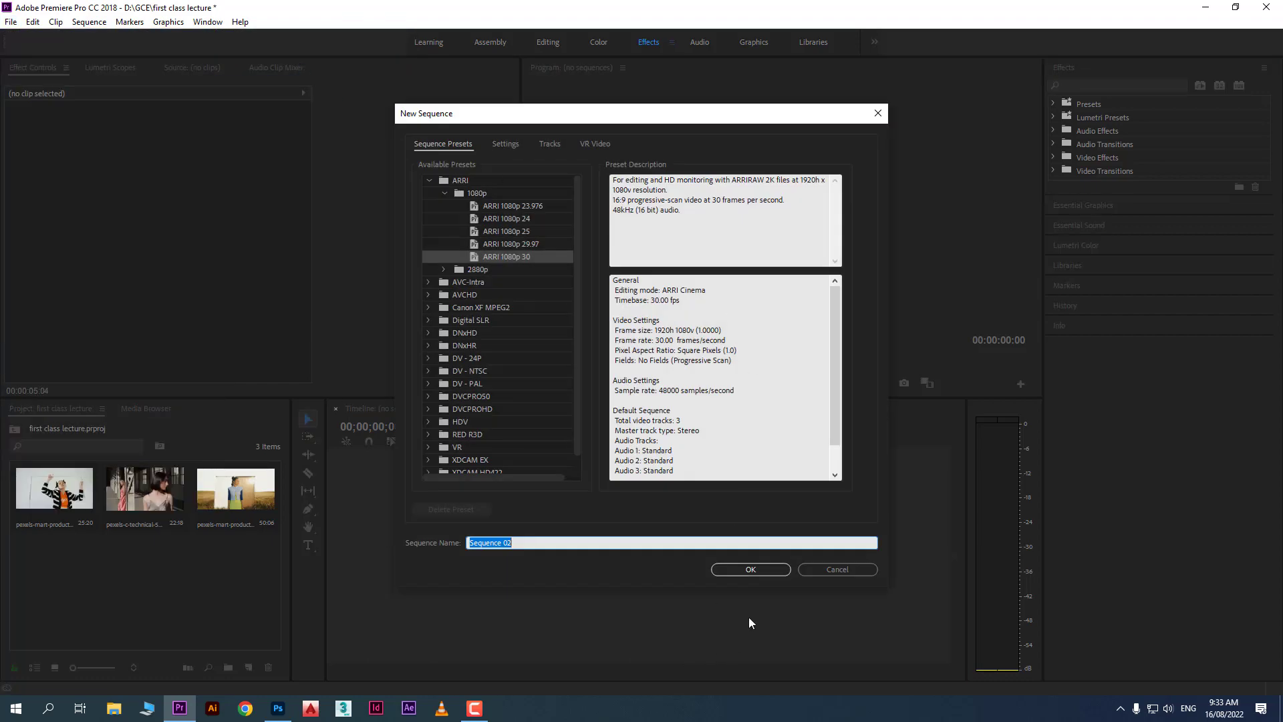
{"action": "left_click", "coordinate": [750, 567]}
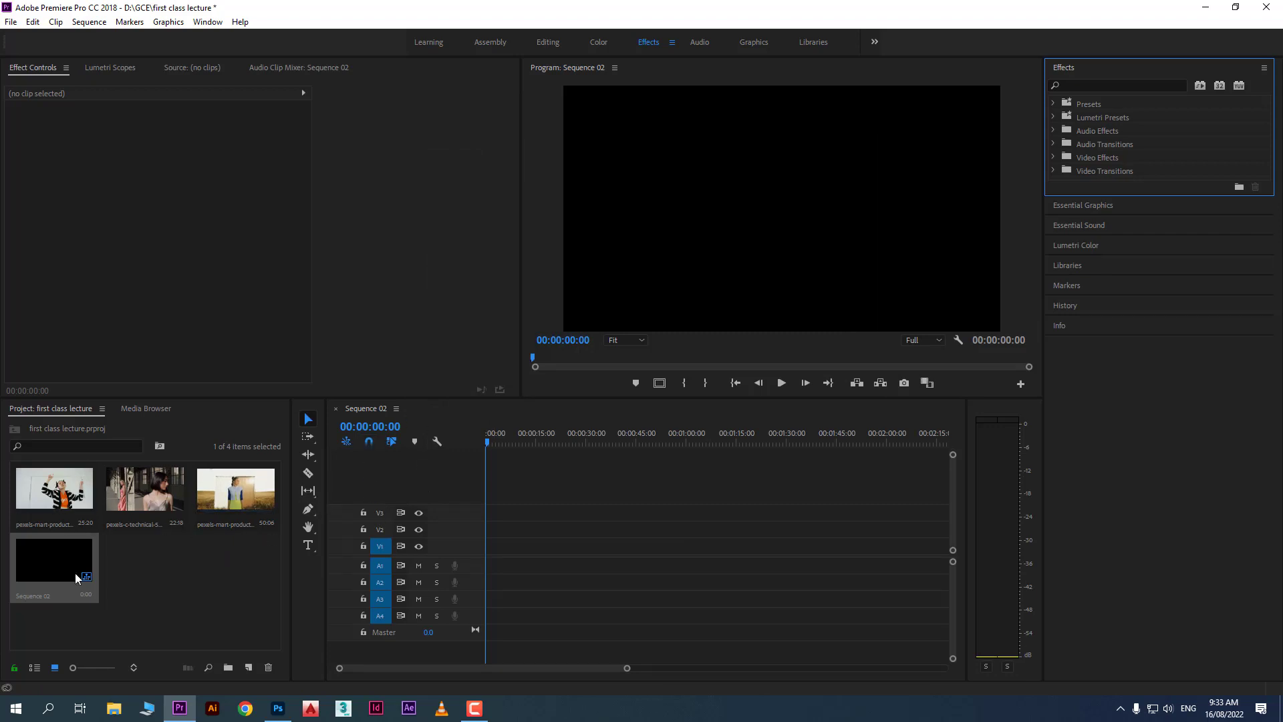
Place the pexels two-women clip on V1, keeping the sequence's existing settings.
{"action": "left_click_drag", "start_coordinate": [130, 482], "coordinate": [485, 561]}
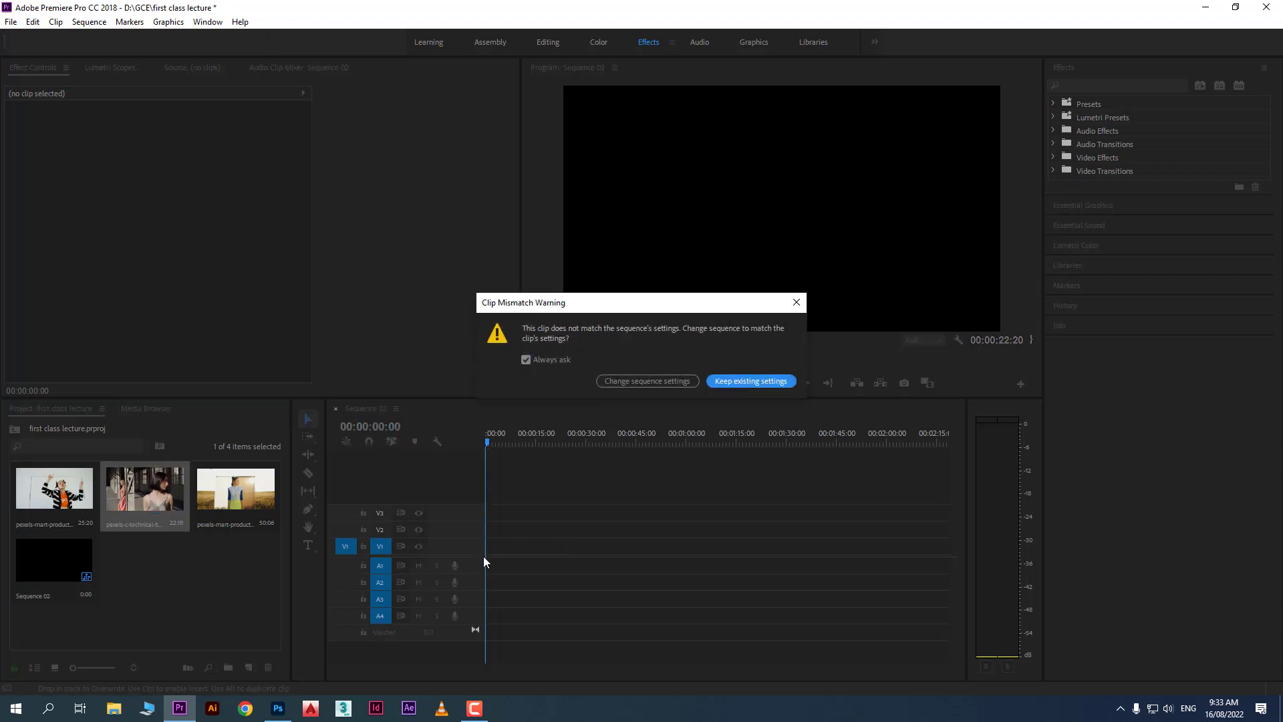
{"action": "left_click", "coordinate": [752, 383]}
{"action": "left_click", "coordinate": [187, 626]}
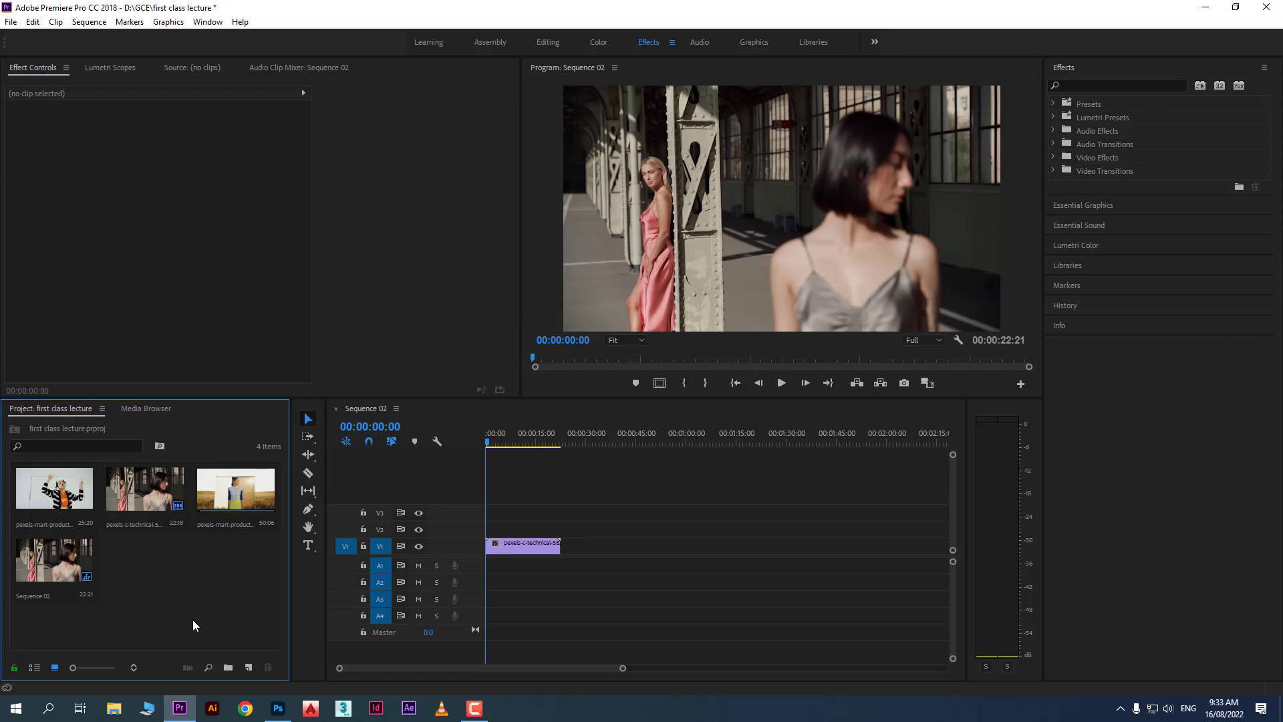
{"action": "left_click", "coordinate": [308, 545]}
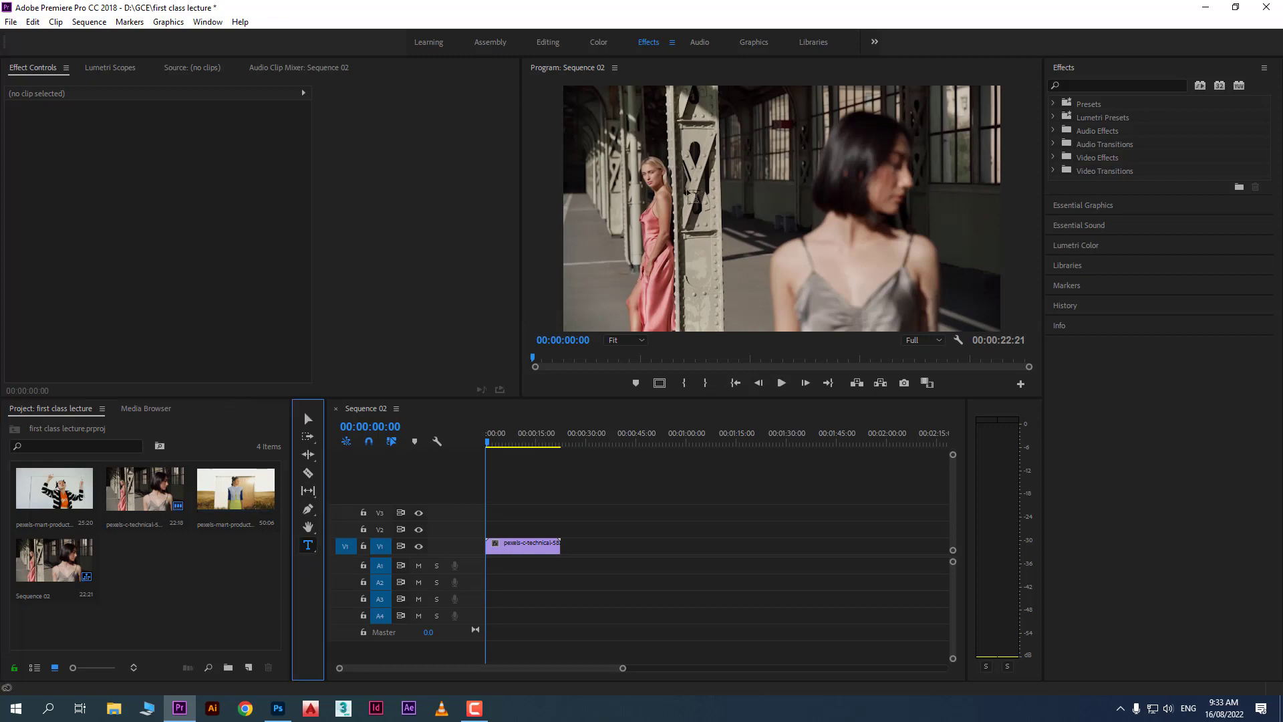
Add a title reading 'Track Matt Key' over the video, shifted slightly right.
{"action": "left_click", "coordinate": [638, 229]}
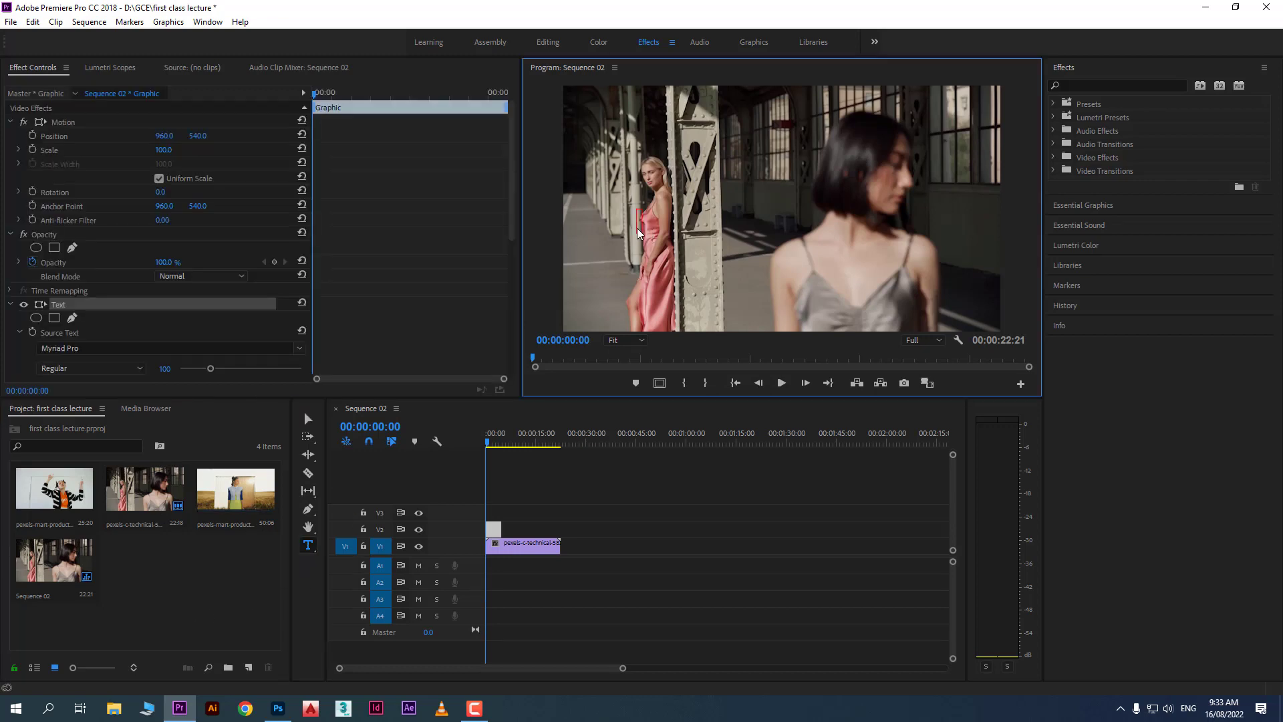
{"action": "type", "text": "Track Matt Key"}
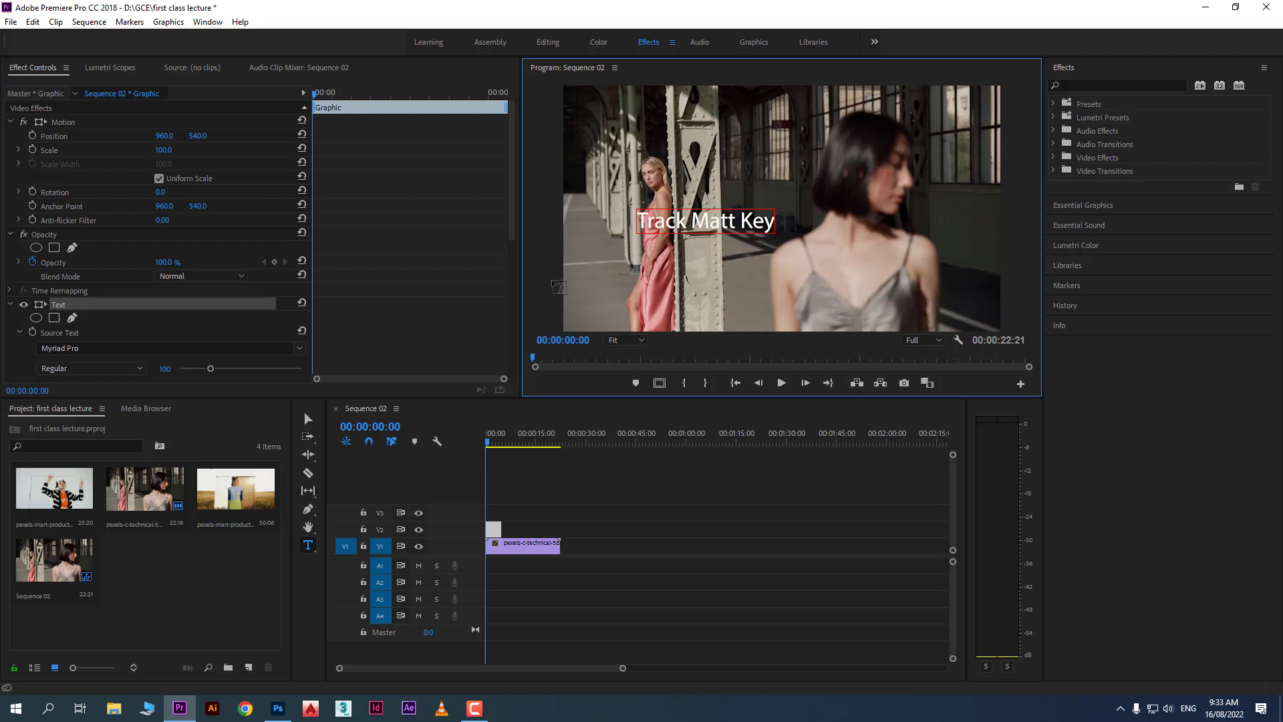
{"action": "left_click", "coordinate": [306, 419]}
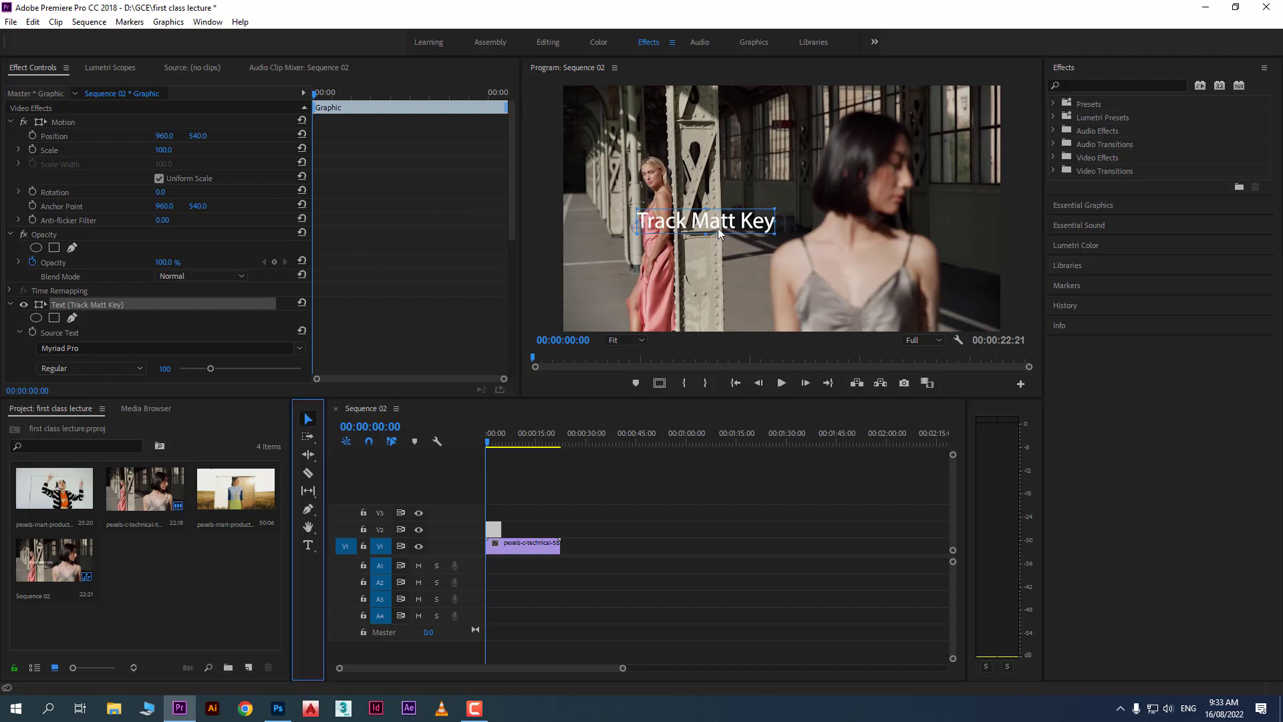
{"action": "left_click_drag", "start_coordinate": [742, 229], "coordinate": [748, 227]}
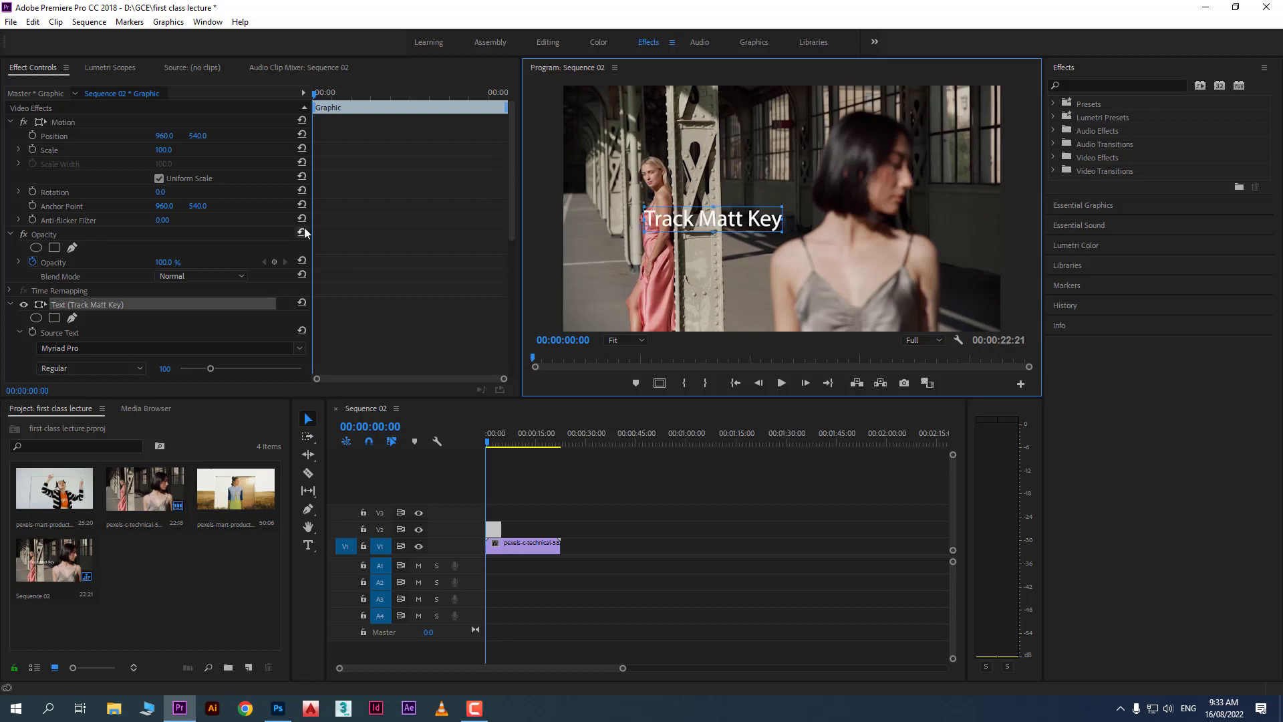
Change the title font to Impact.
{"action": "scroll", "coordinate": [226, 204], "scroll_direction": "down", "scroll_amount": 3}
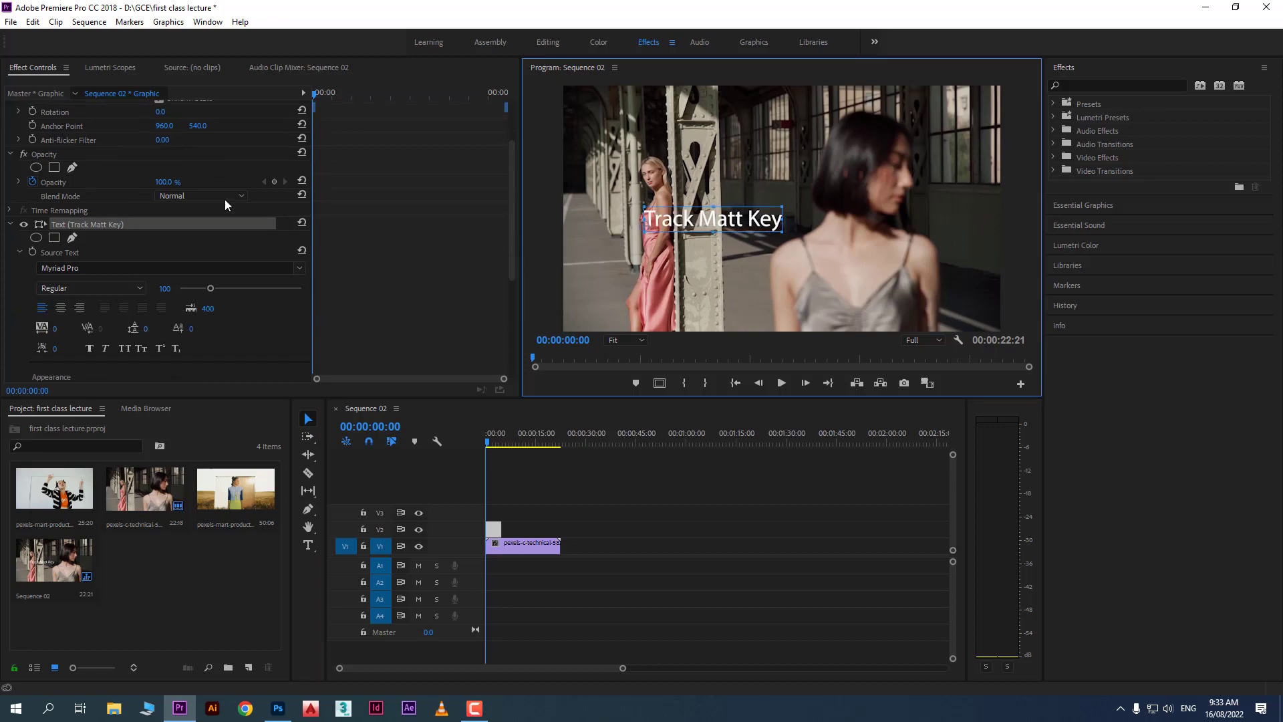
{"action": "left_click", "coordinate": [97, 264]}
{"action": "type", "text": "im"}
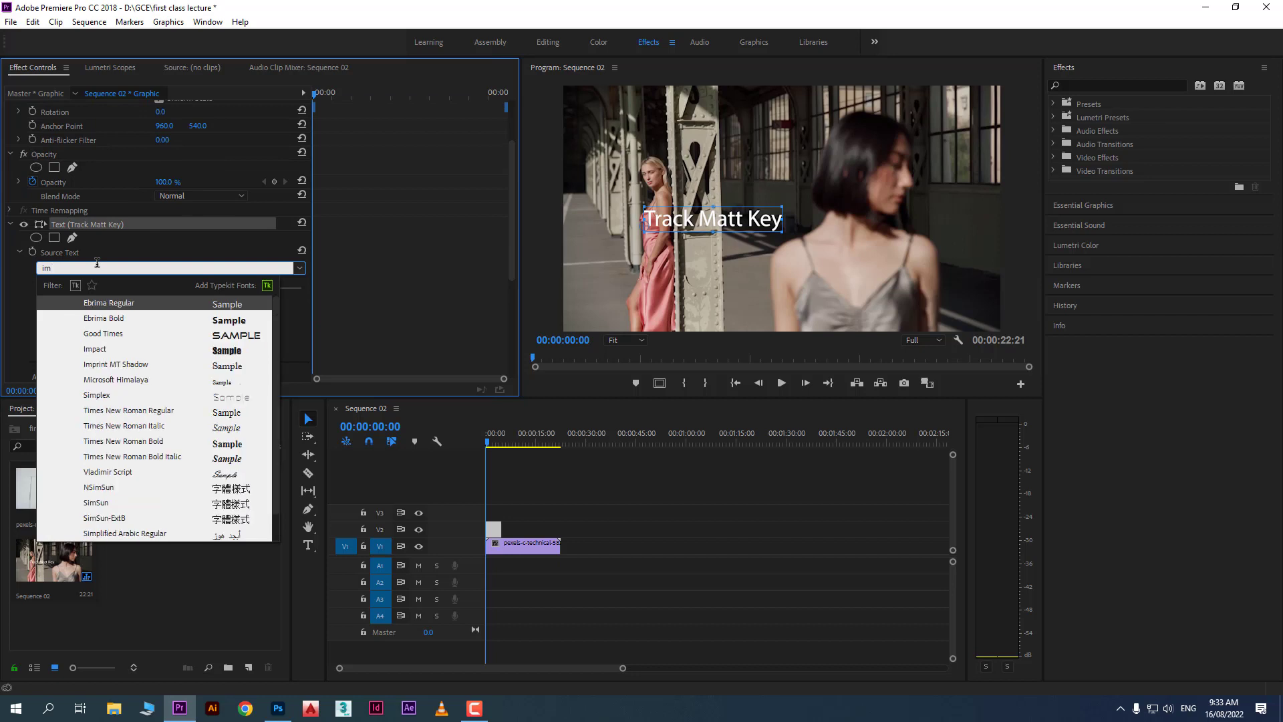
{"action": "left_click", "coordinate": [243, 350]}
Enlarge and centre the title, and extend its V2 clip to the video's length.
{"action": "left_click_drag", "start_coordinate": [780, 205], "coordinate": [833, 155]}
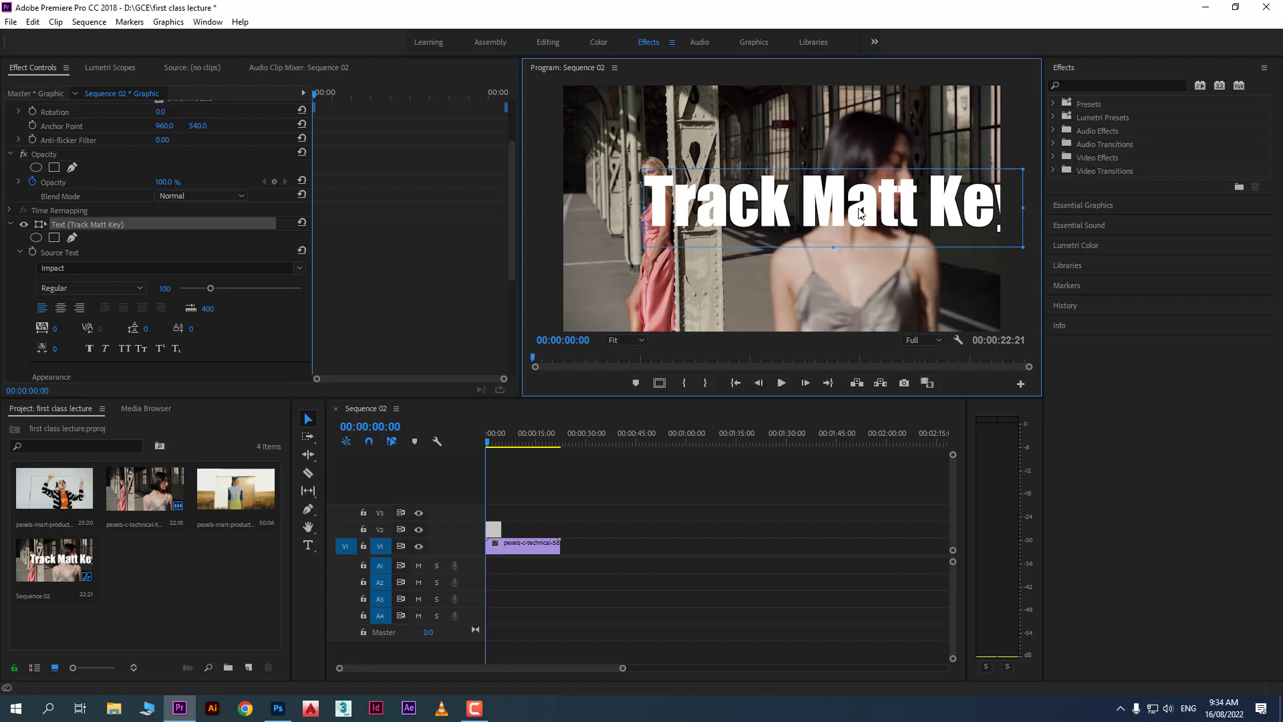
{"action": "left_click_drag", "start_coordinate": [861, 219], "coordinate": [815, 221]}
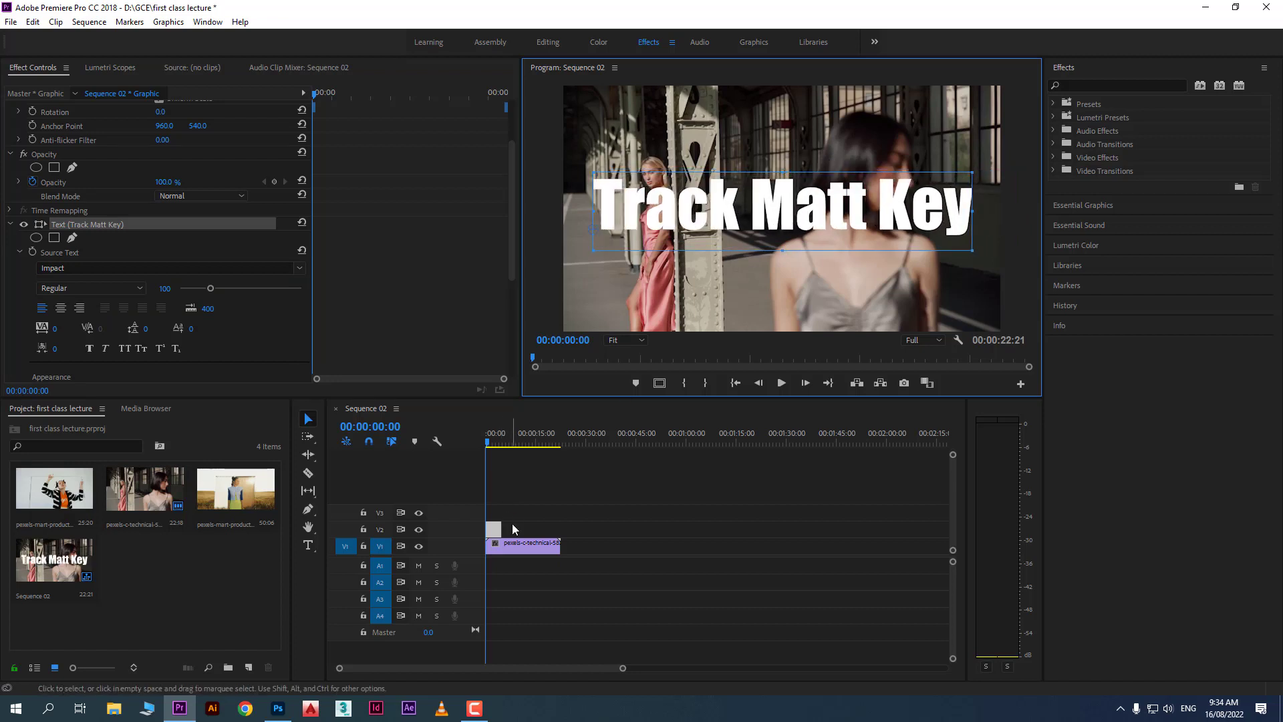
{"action": "left_click", "coordinate": [497, 535]}
{"action": "left_click_drag", "start_coordinate": [500, 529], "coordinate": [560, 519]}
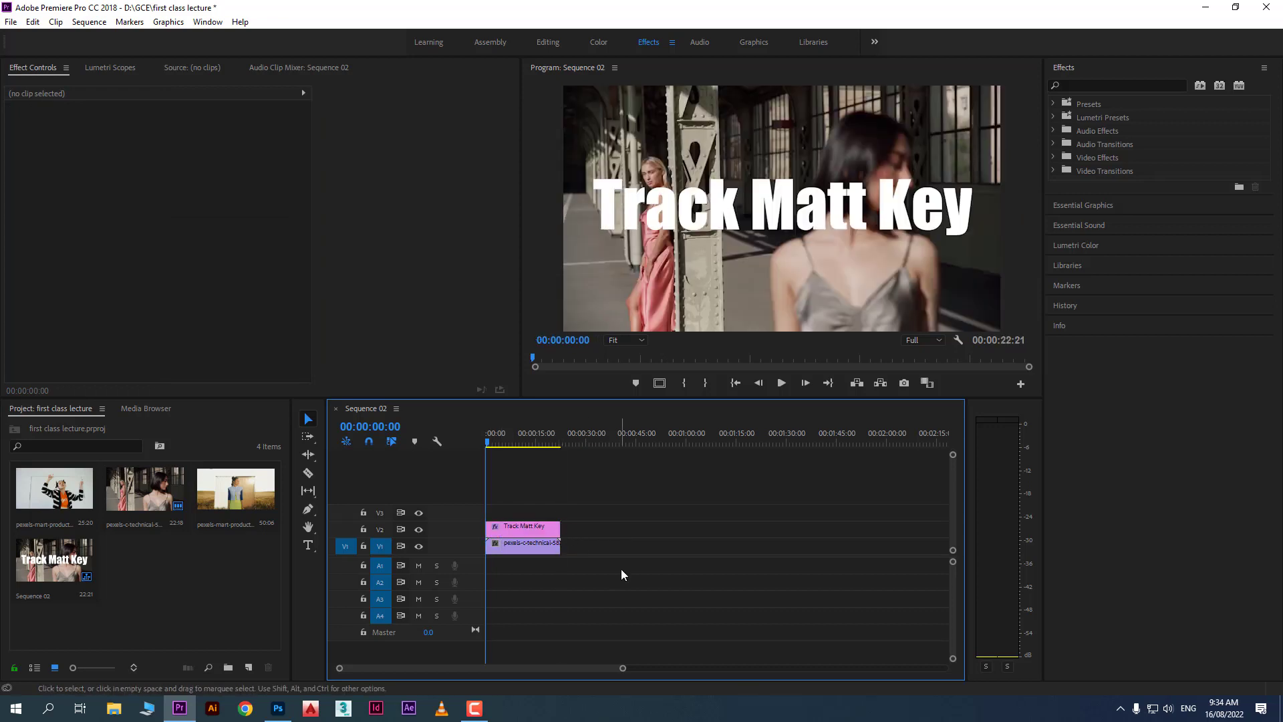
Apply Track Matte Key (searched as 'trac') to the V1 clip, then place the cursor after 'Matt'.
{"action": "left_click", "coordinate": [532, 543]}
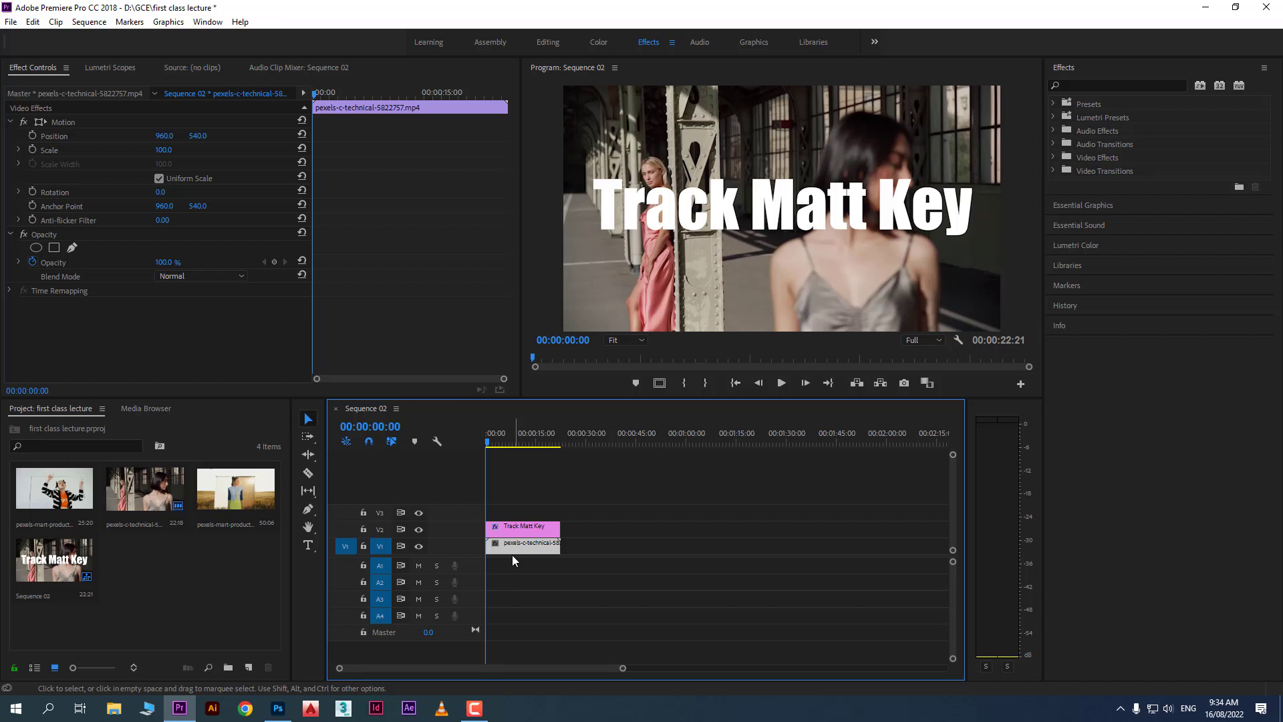
{"action": "left_click", "coordinate": [521, 584]}
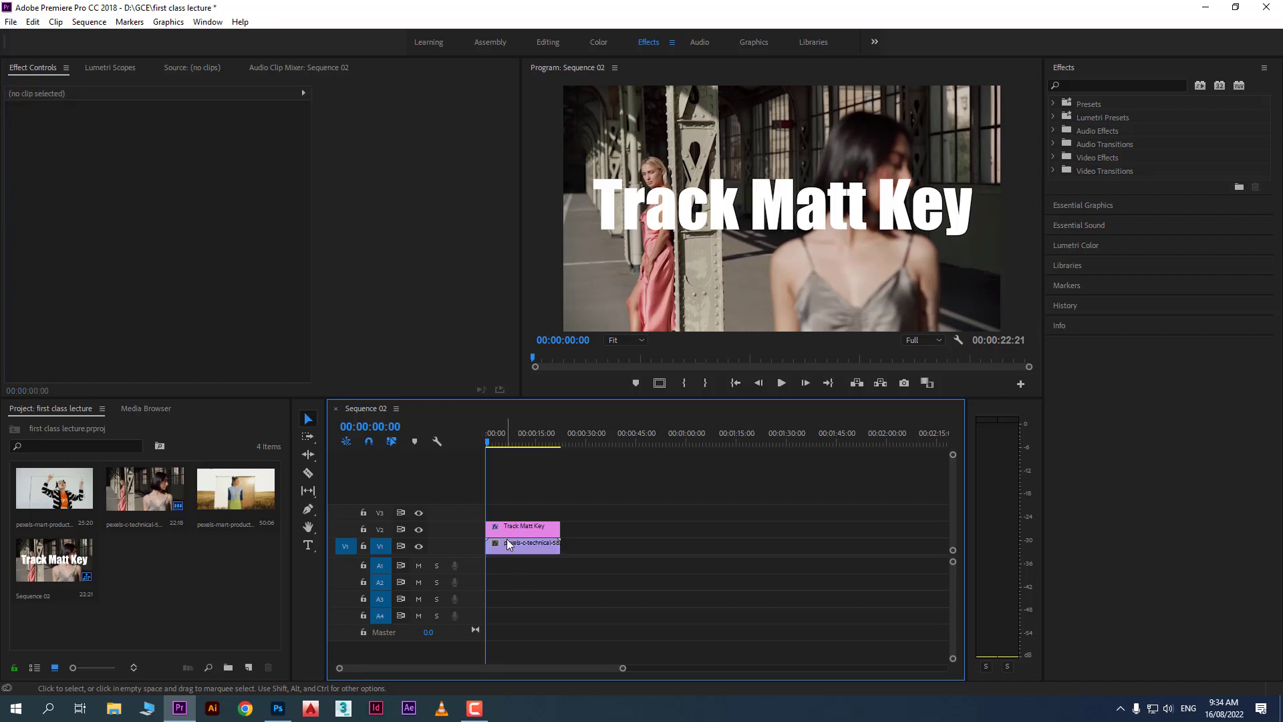
{"action": "left_click", "coordinate": [508, 547]}
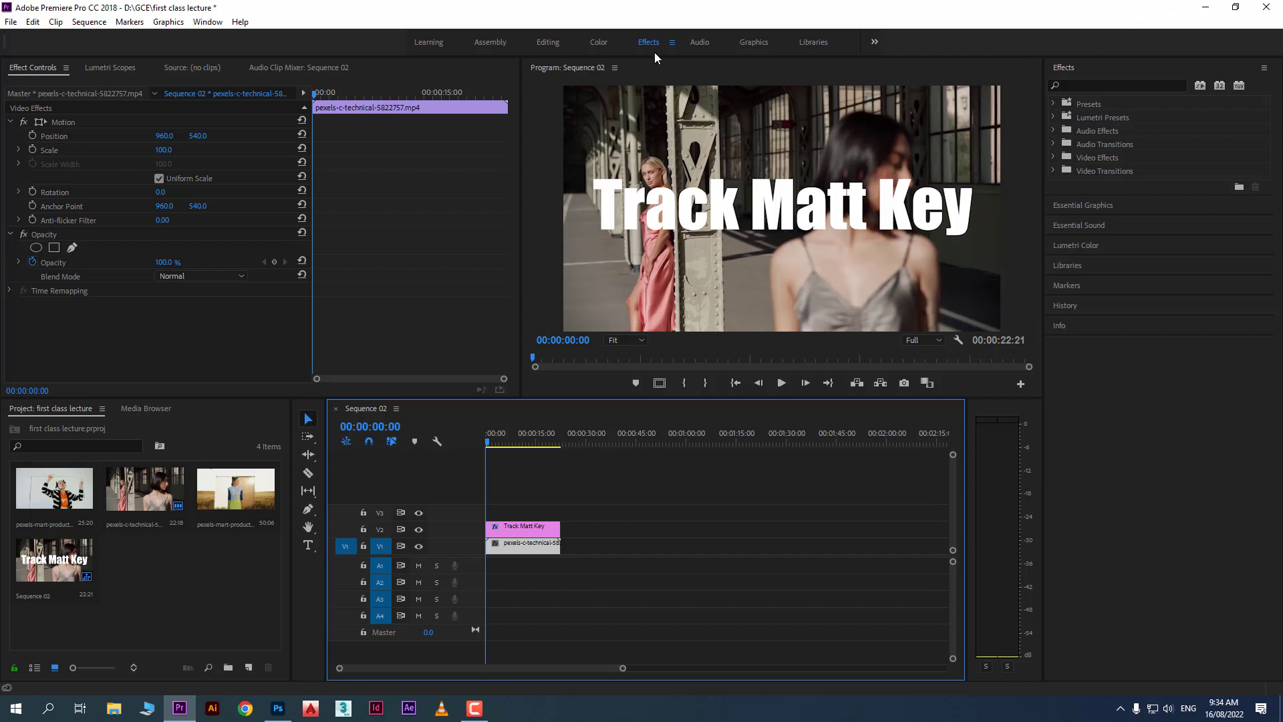
{"action": "left_click", "coordinate": [1082, 86]}
{"action": "type", "text": "trac"}
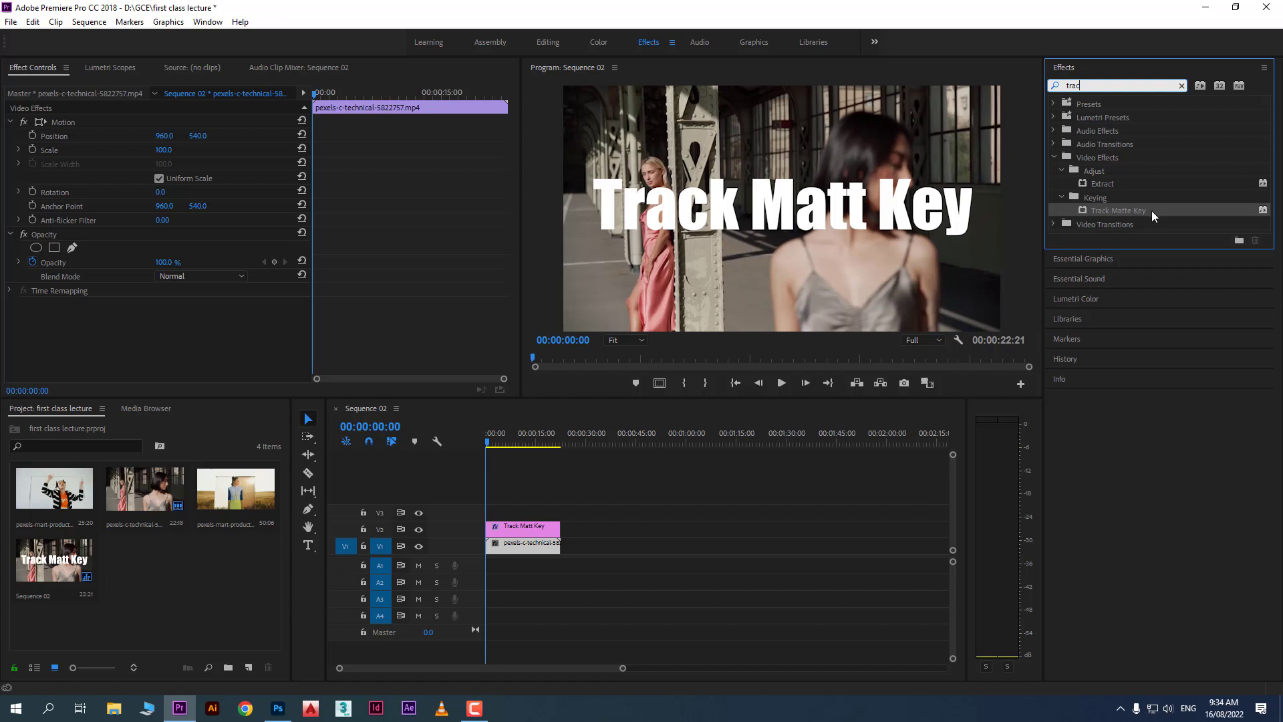
{"action": "left_click_drag", "start_coordinate": [1132, 209], "coordinate": [527, 547]}
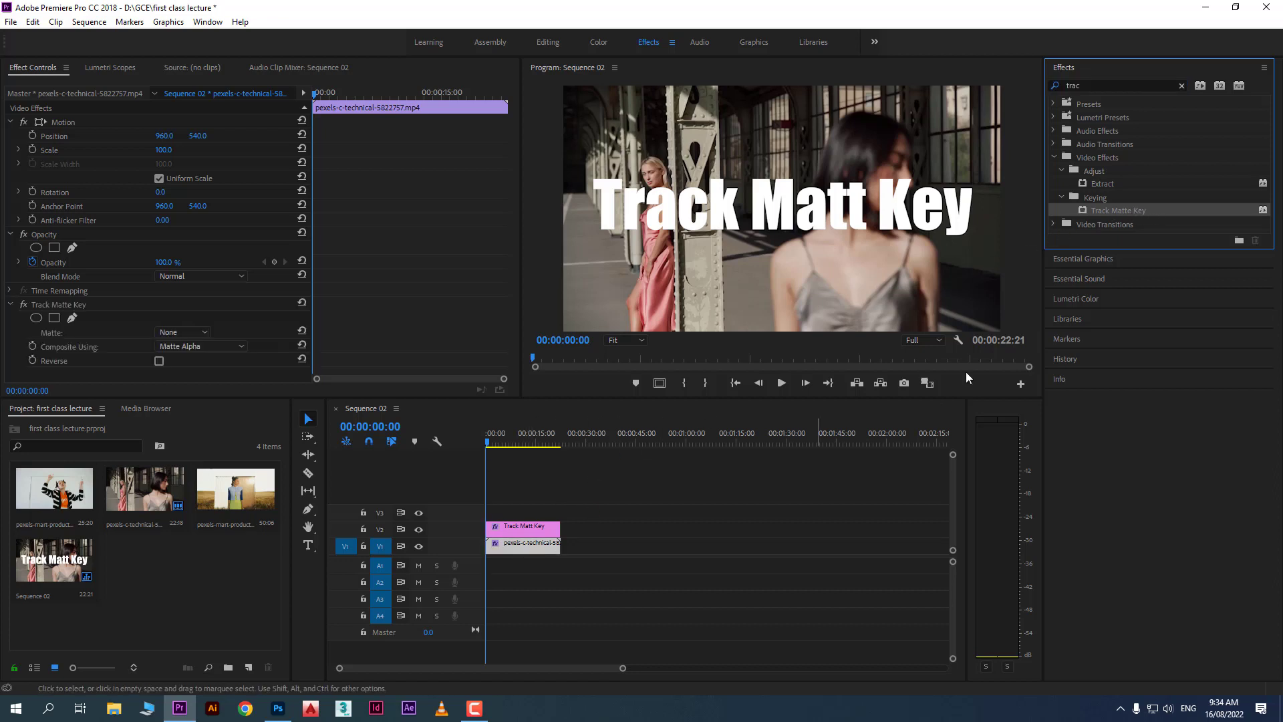
{"action": "double_click", "coordinate": [856, 215]}
{"action": "left_click", "coordinate": [868, 220]}
Add the missing 'e' to read 'Track Matte Key', nudge the title left, and select V1.
{"action": "type", "text": "e"}
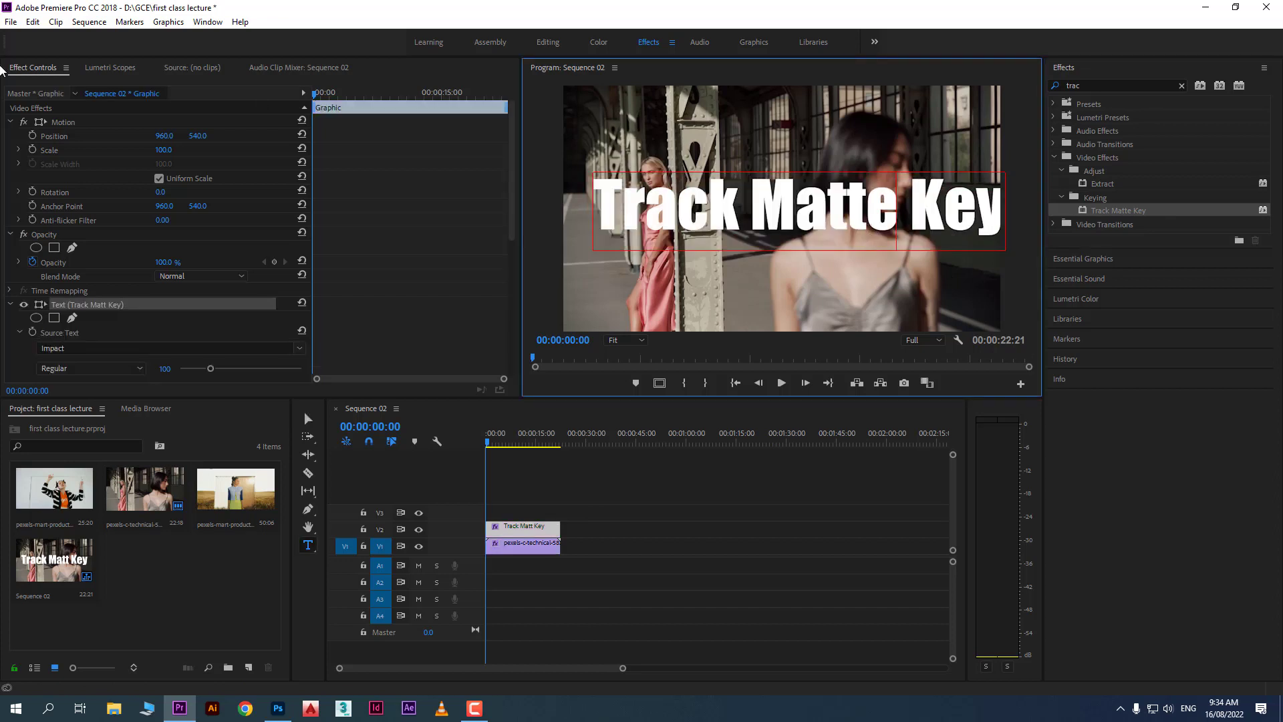
{"action": "left_click", "coordinate": [308, 419]}
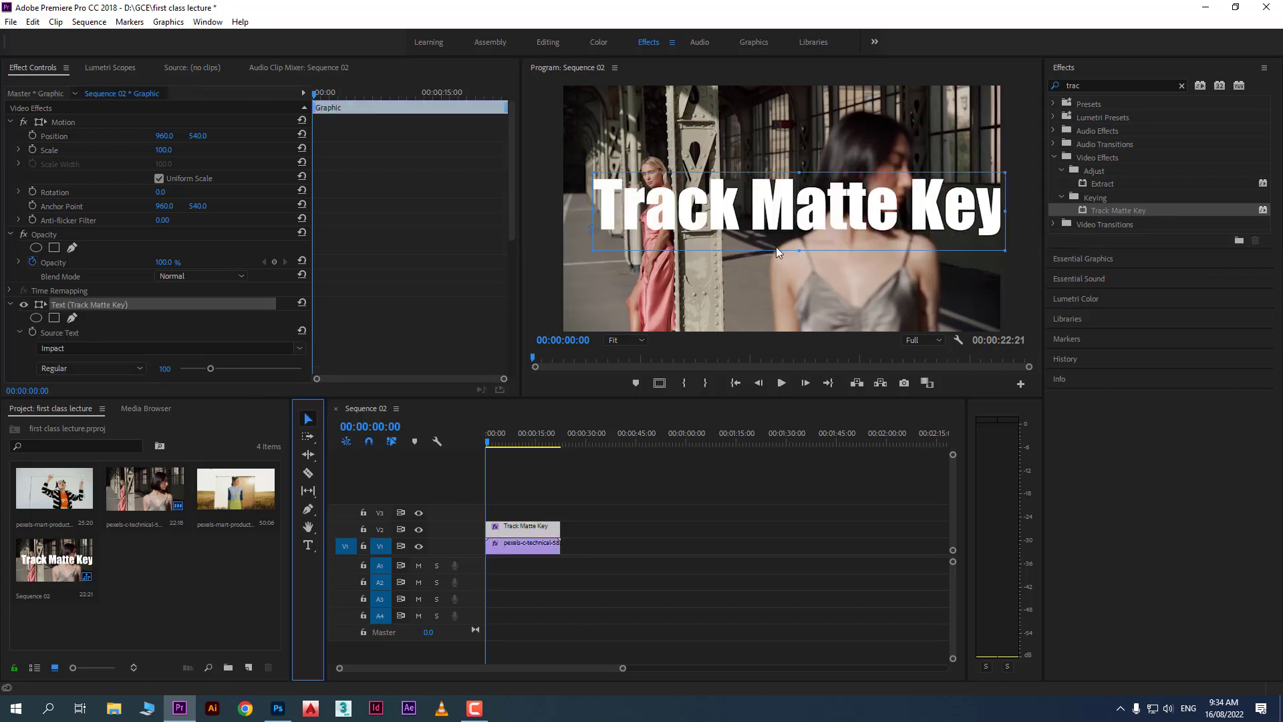
{"action": "left_click_drag", "start_coordinate": [783, 223], "coordinate": [769, 224]}
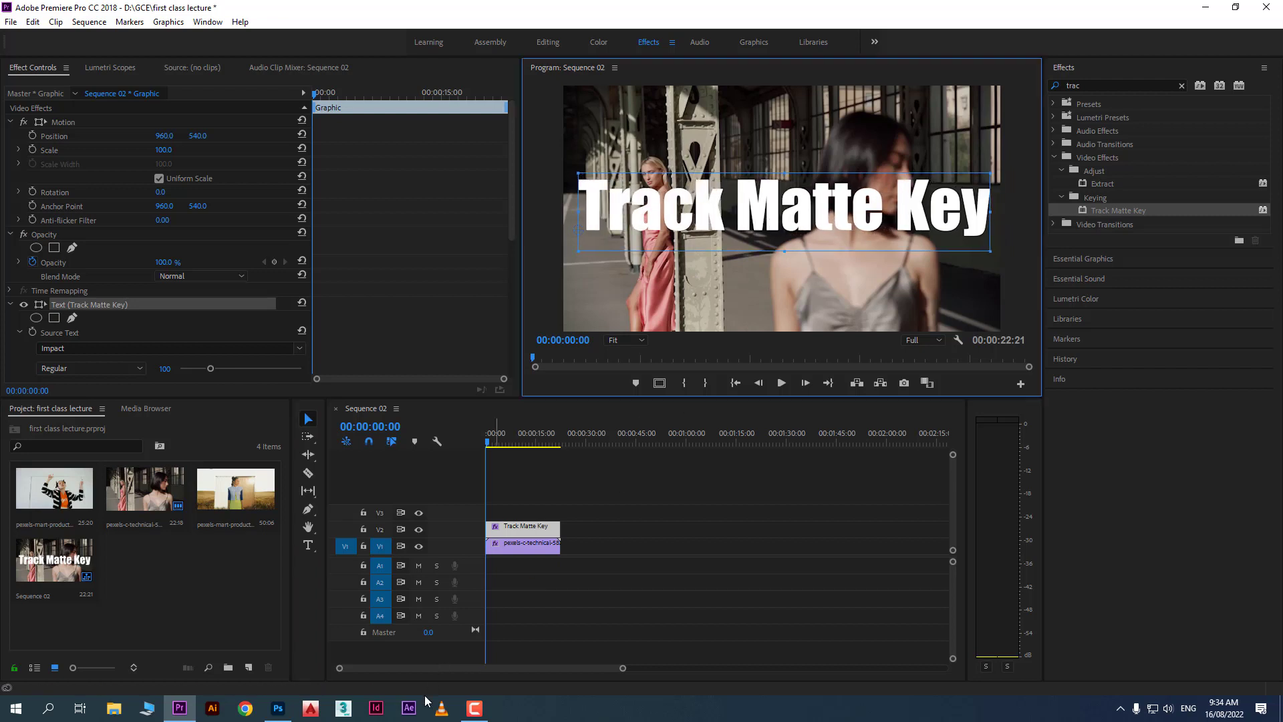
{"action": "left_click", "coordinate": [526, 544]}
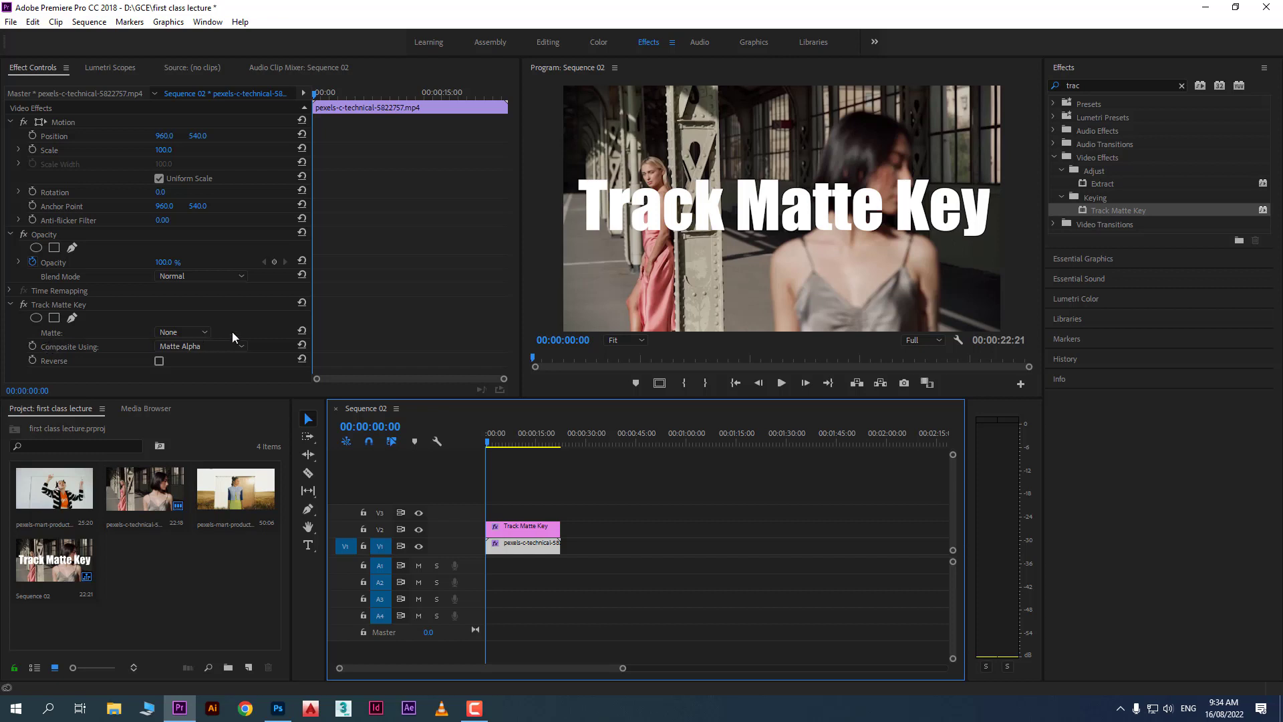
Set the V1 clip's Track Matte Key matte to Video 2 so footage shows through the letters.
{"action": "left_click", "coordinate": [182, 331]}
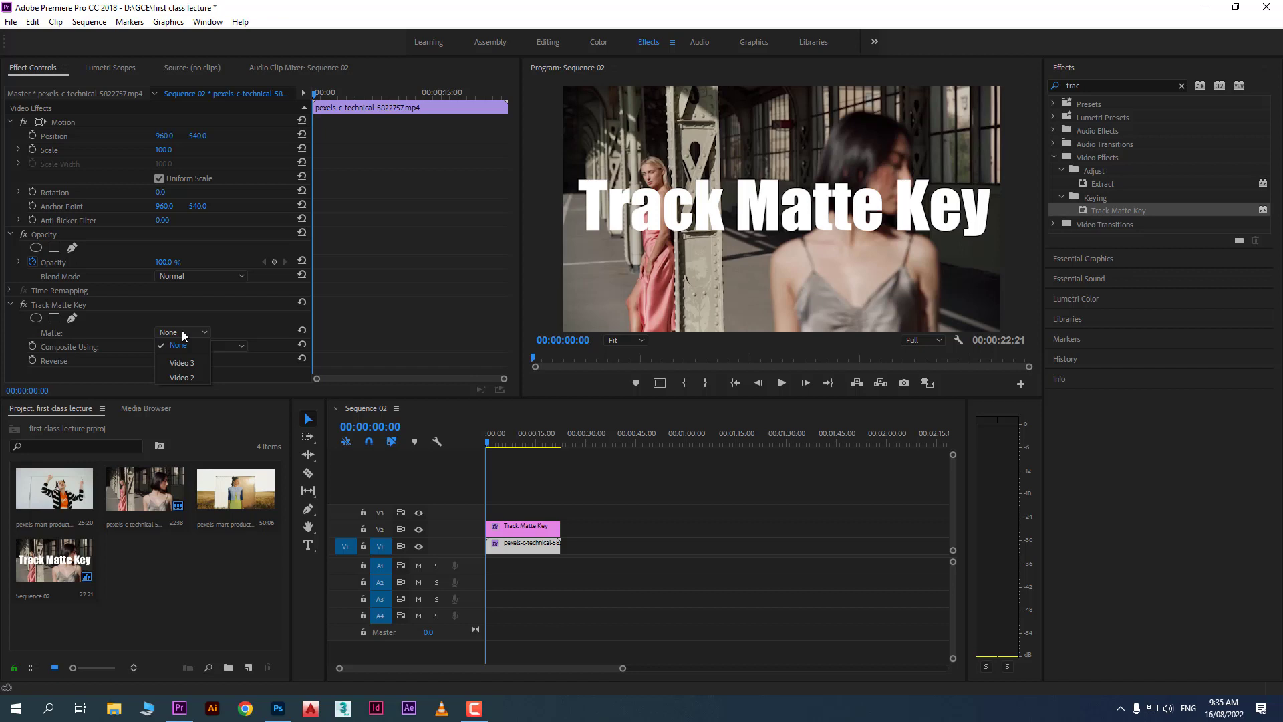
{"action": "left_click", "coordinate": [612, 592]}
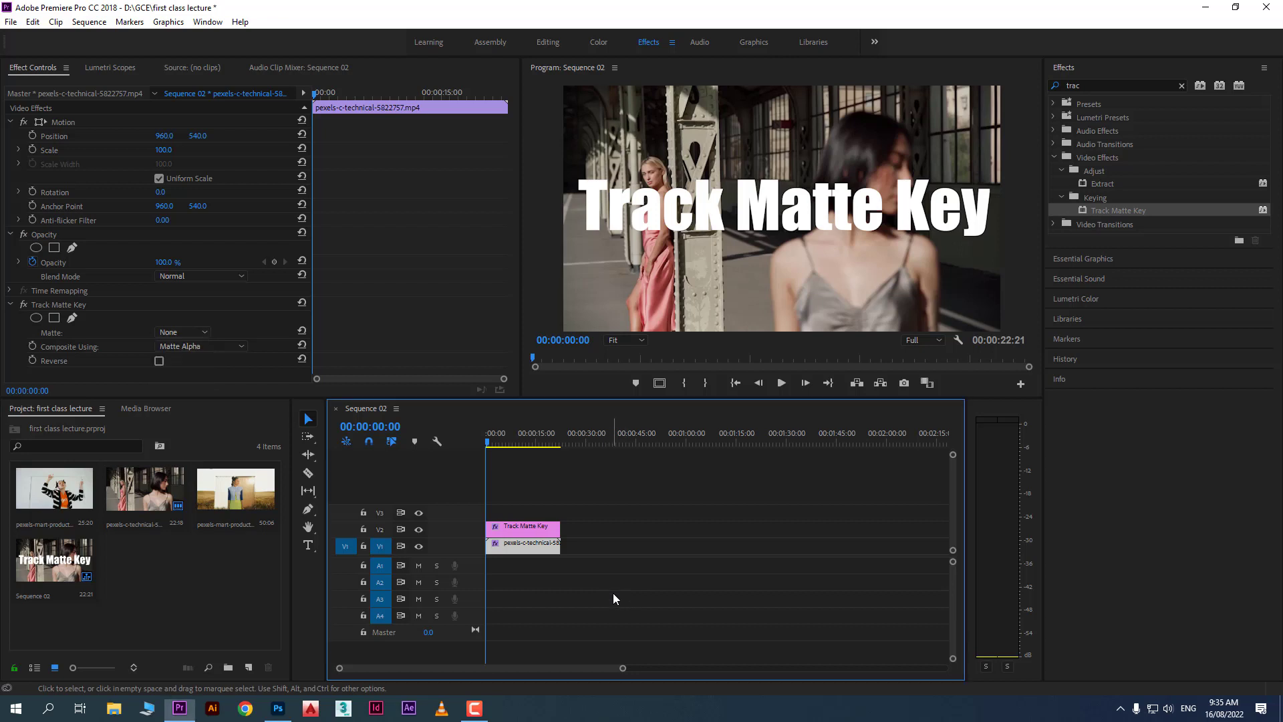
{"action": "left_click", "coordinate": [510, 528]}
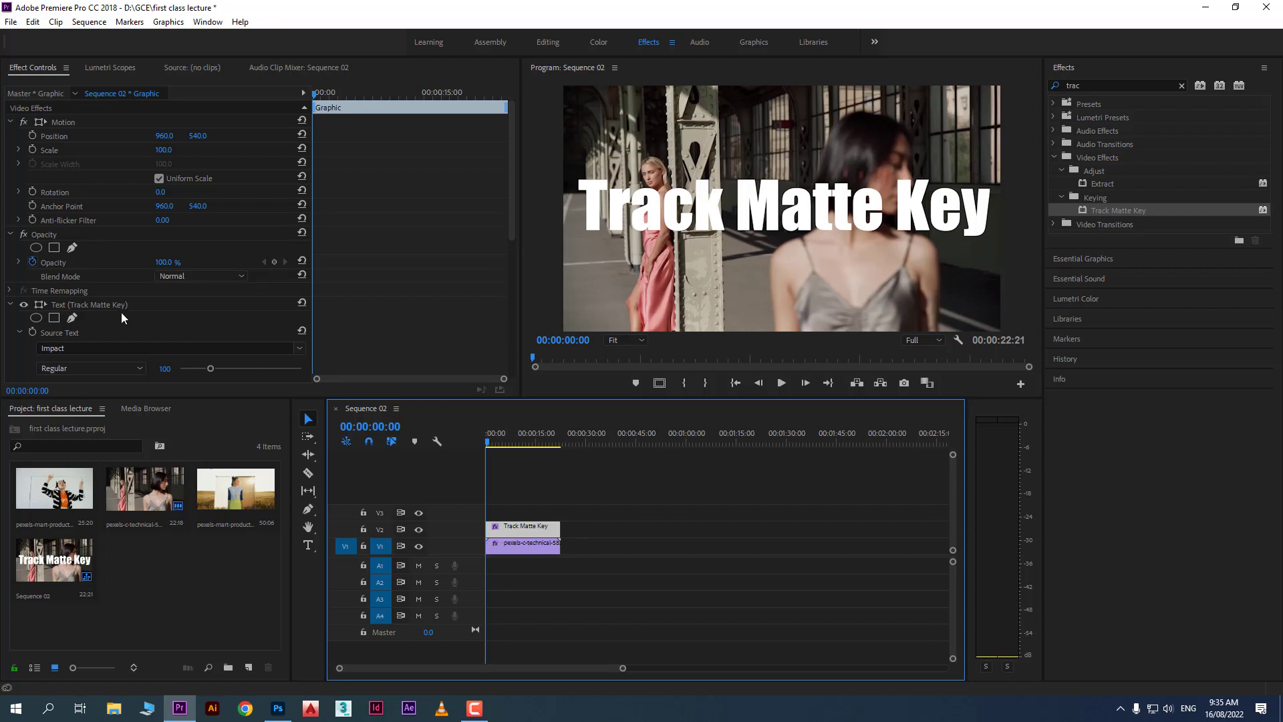
{"action": "left_click", "coordinate": [523, 546]}
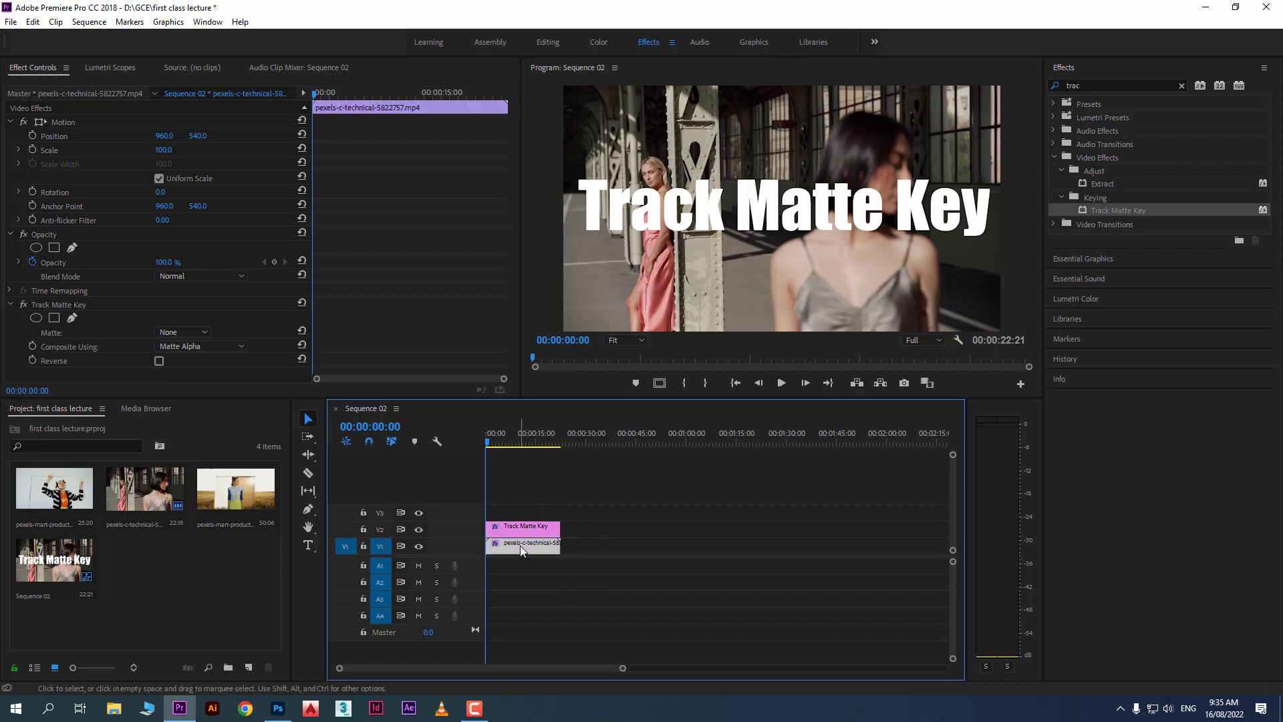
{"action": "left_click", "coordinate": [179, 333]}
{"action": "left_click", "coordinate": [186, 377]}
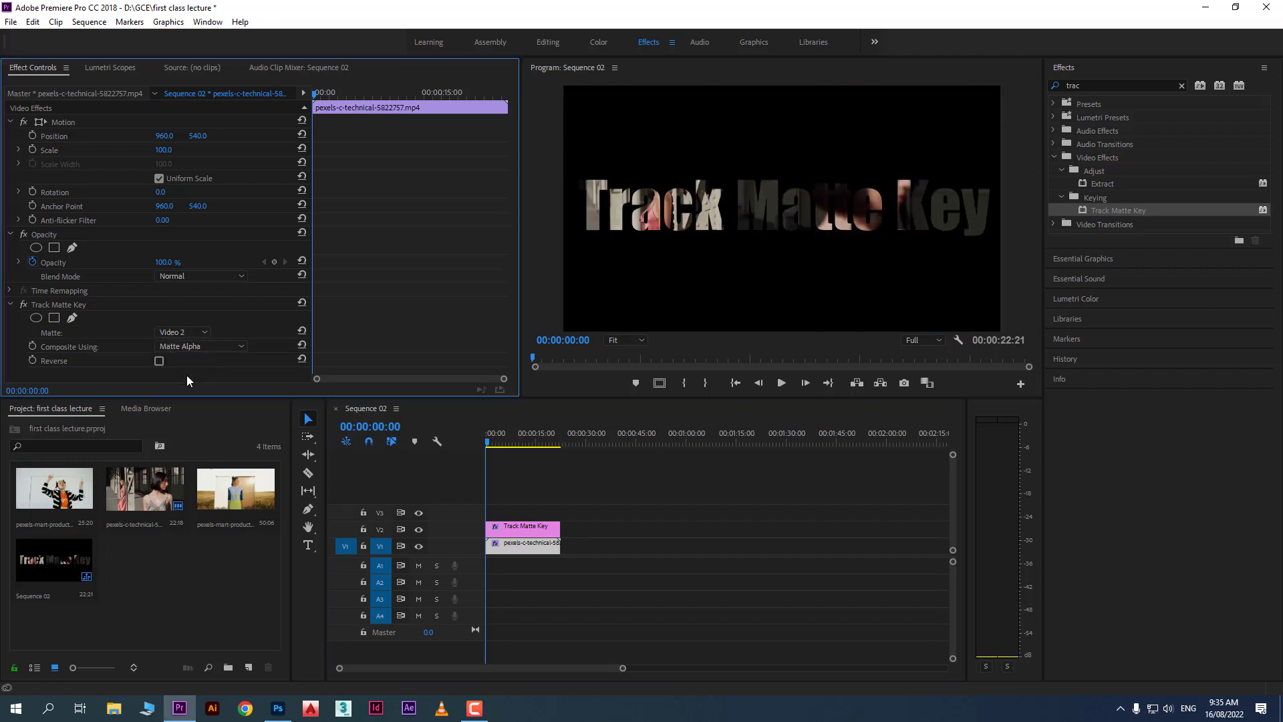
{"action": "left_click", "coordinate": [780, 382]}
{"action": "left_click", "coordinate": [780, 383]}
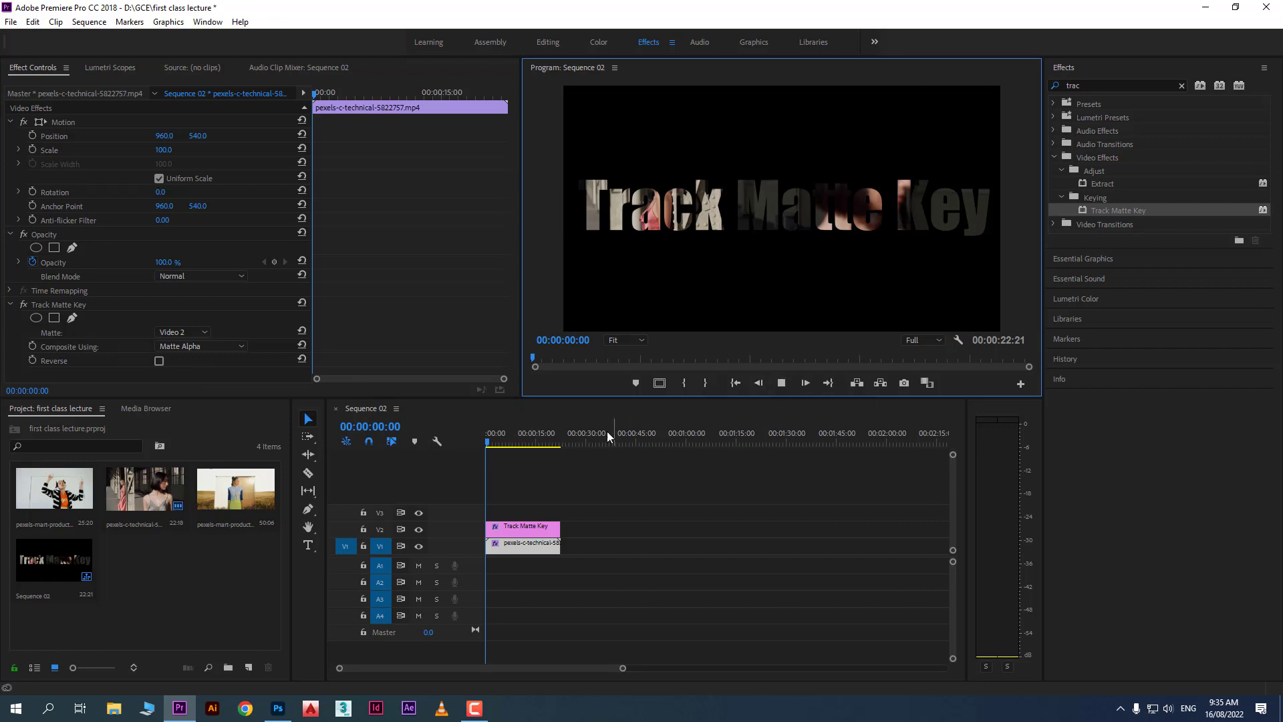
{"action": "left_click_drag", "start_coordinate": [488, 444], "coordinate": [497, 444]}
{"action": "left_click", "coordinate": [784, 382]}
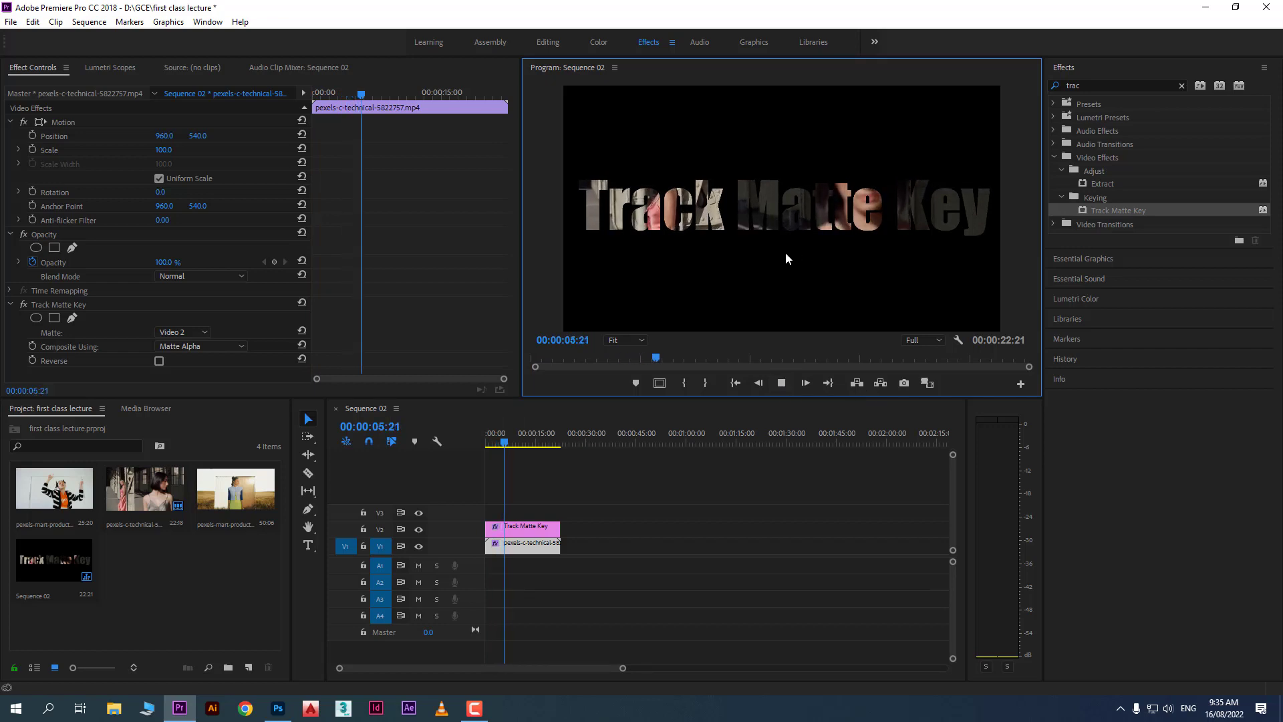
{"action": "key", "text": "space"}
Keyframe the title's Scale from 100 at about 4 s to 598 at about 10 s.
{"action": "left_click", "coordinate": [535, 531]}
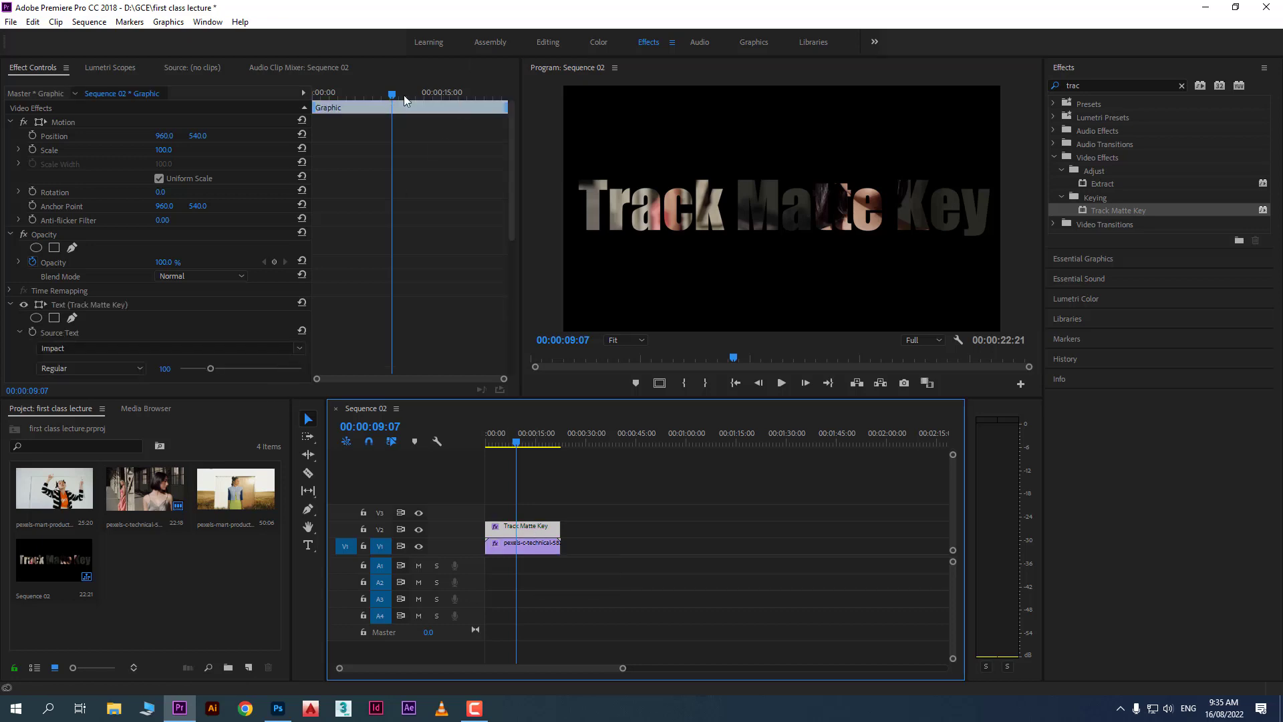
{"action": "left_click_drag", "start_coordinate": [393, 95], "coordinate": [349, 97]}
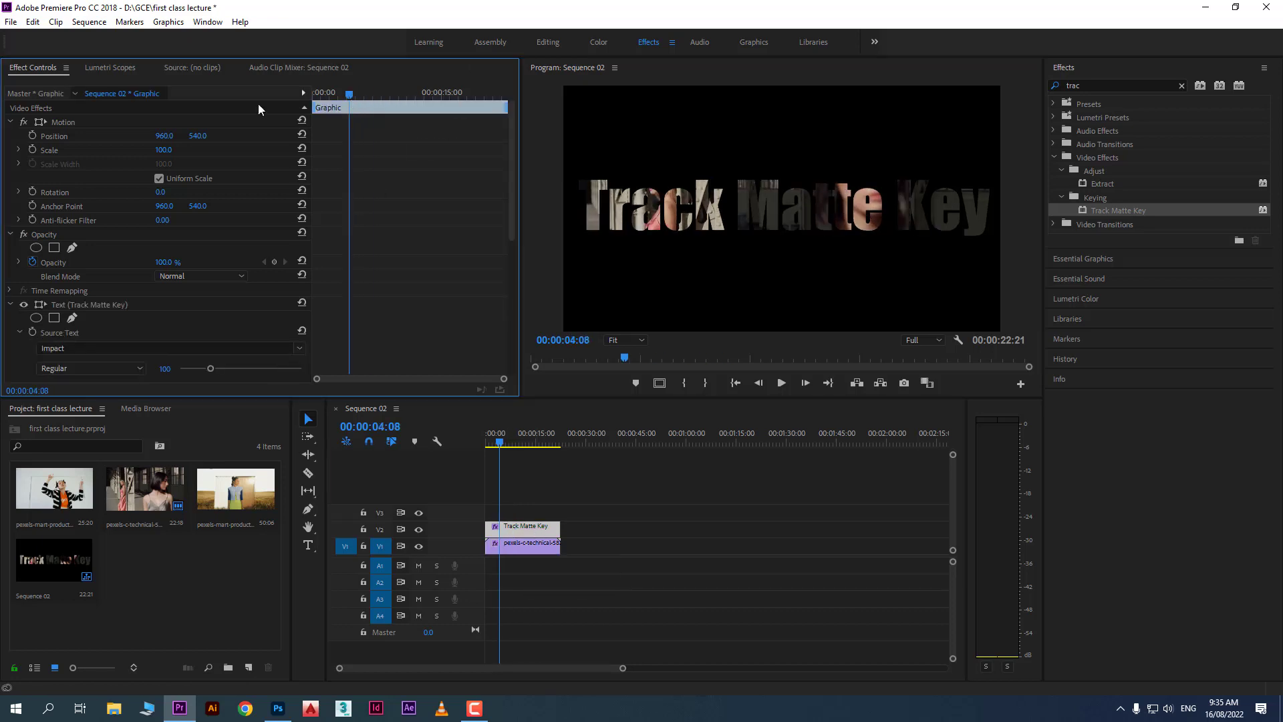
{"action": "left_click", "coordinate": [32, 150]}
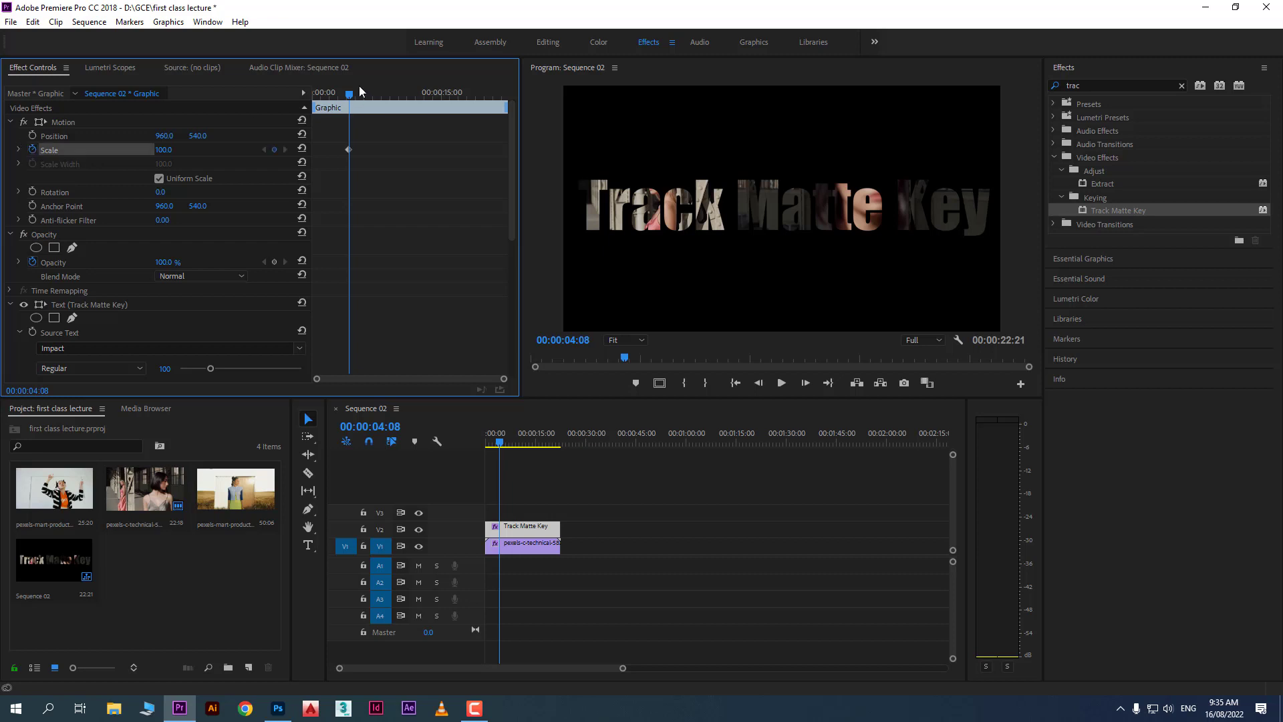
{"action": "left_click_drag", "start_coordinate": [347, 91], "coordinate": [395, 91]}
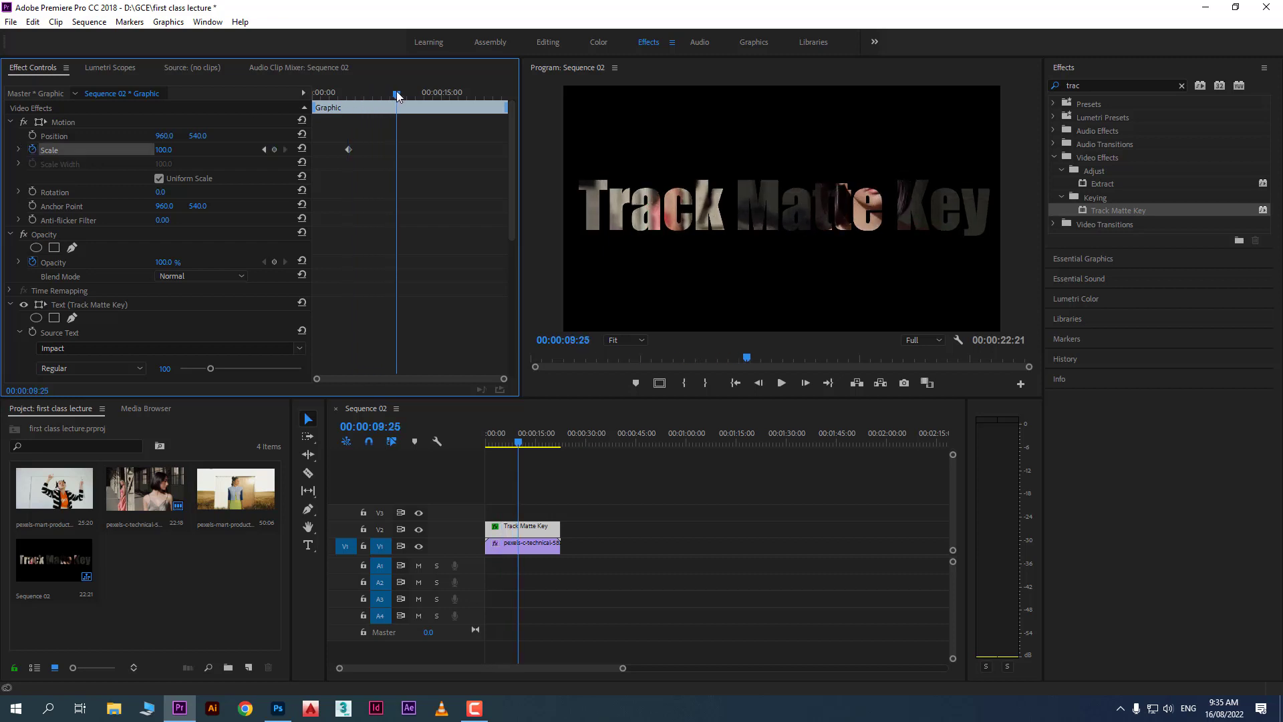
{"action": "left_click_drag", "start_coordinate": [164, 150], "coordinate": [499, 92]}
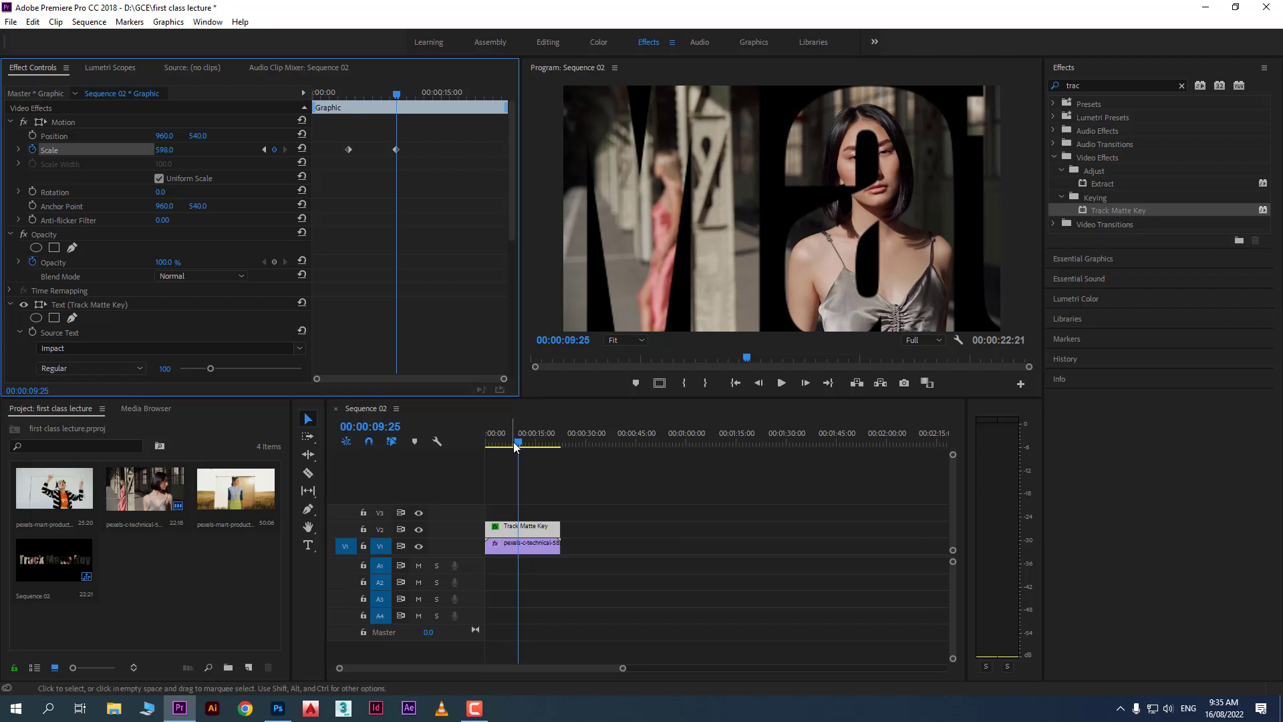
Play the scaling animation back from the start of the sequence.
{"action": "left_click_drag", "start_coordinate": [513, 448], "coordinate": [487, 442]}
{"action": "key", "text": "space"}
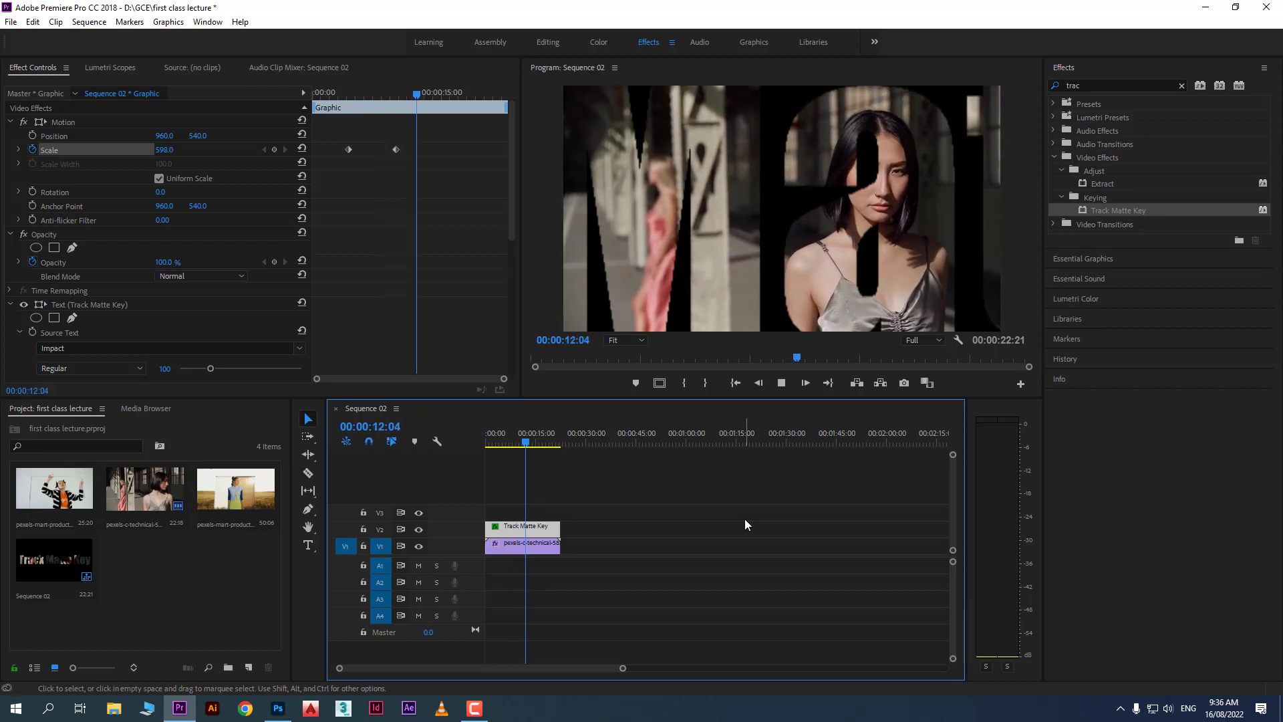
{"action": "key", "text": "space"}
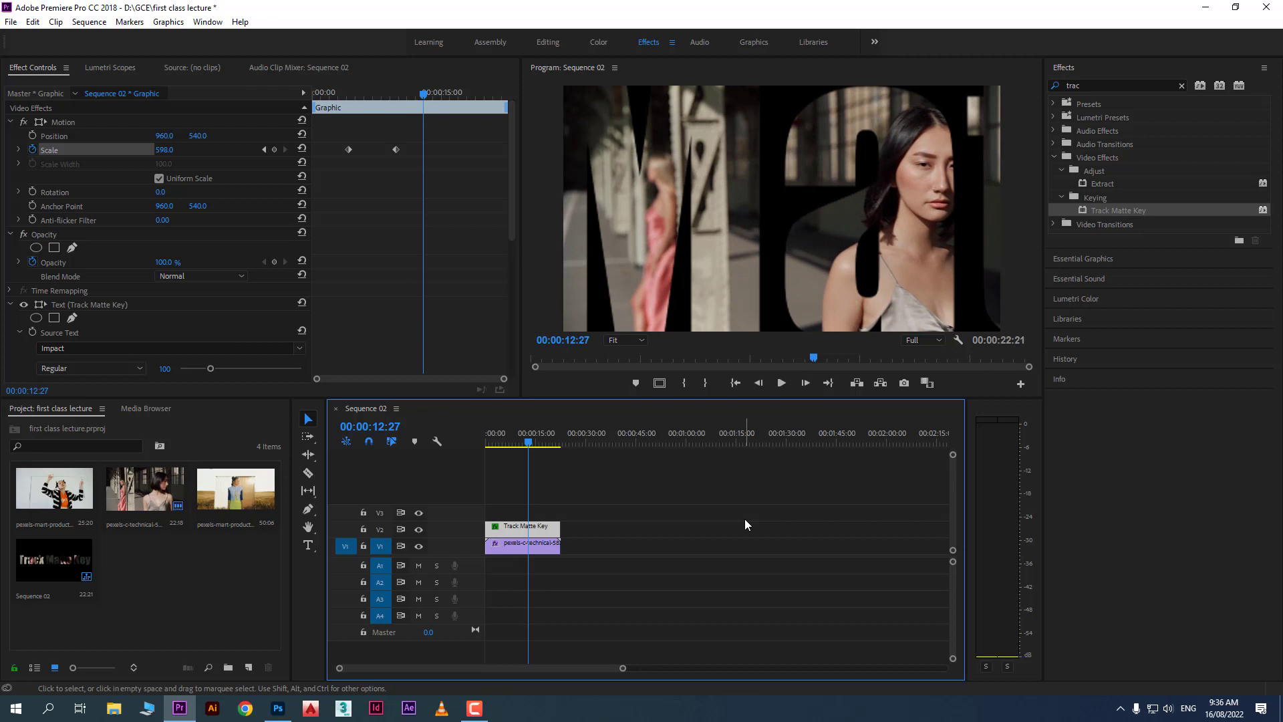
Delete the Track Matte Key text clip from V2.
{"action": "left_click", "coordinate": [598, 630]}
{"action": "left_click", "coordinate": [508, 531]}
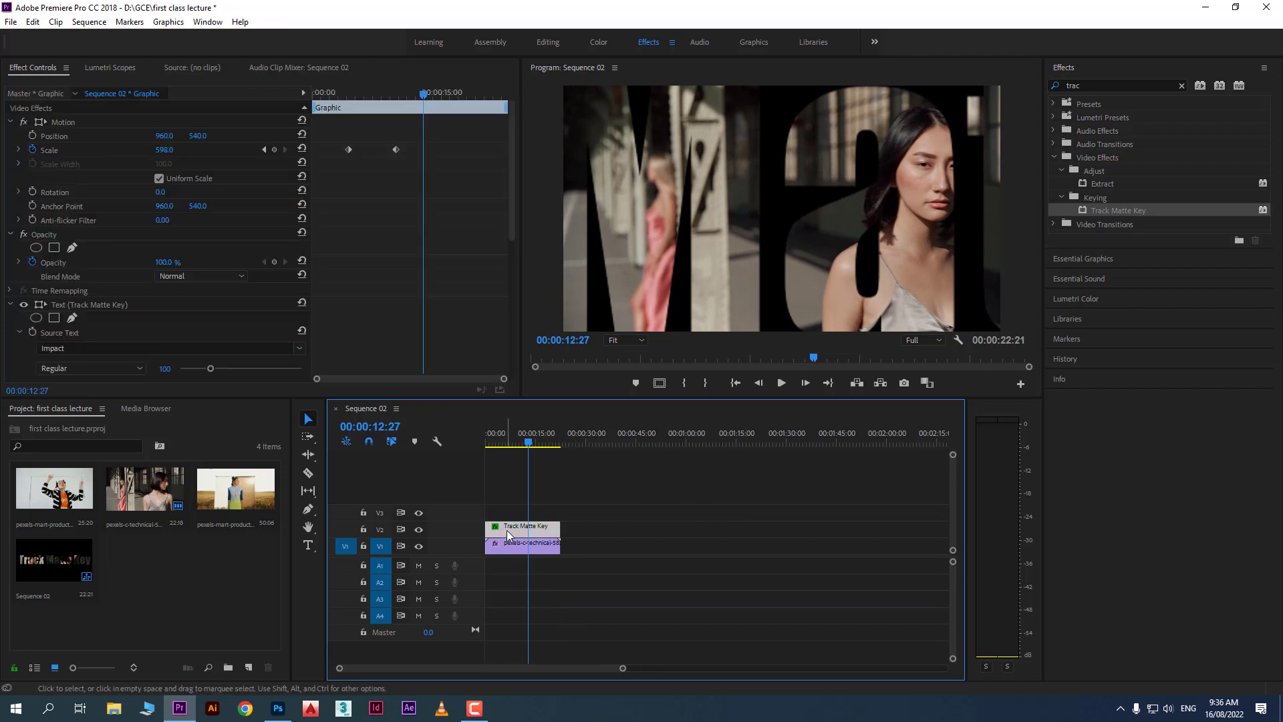
{"action": "key", "text": "Delete"}
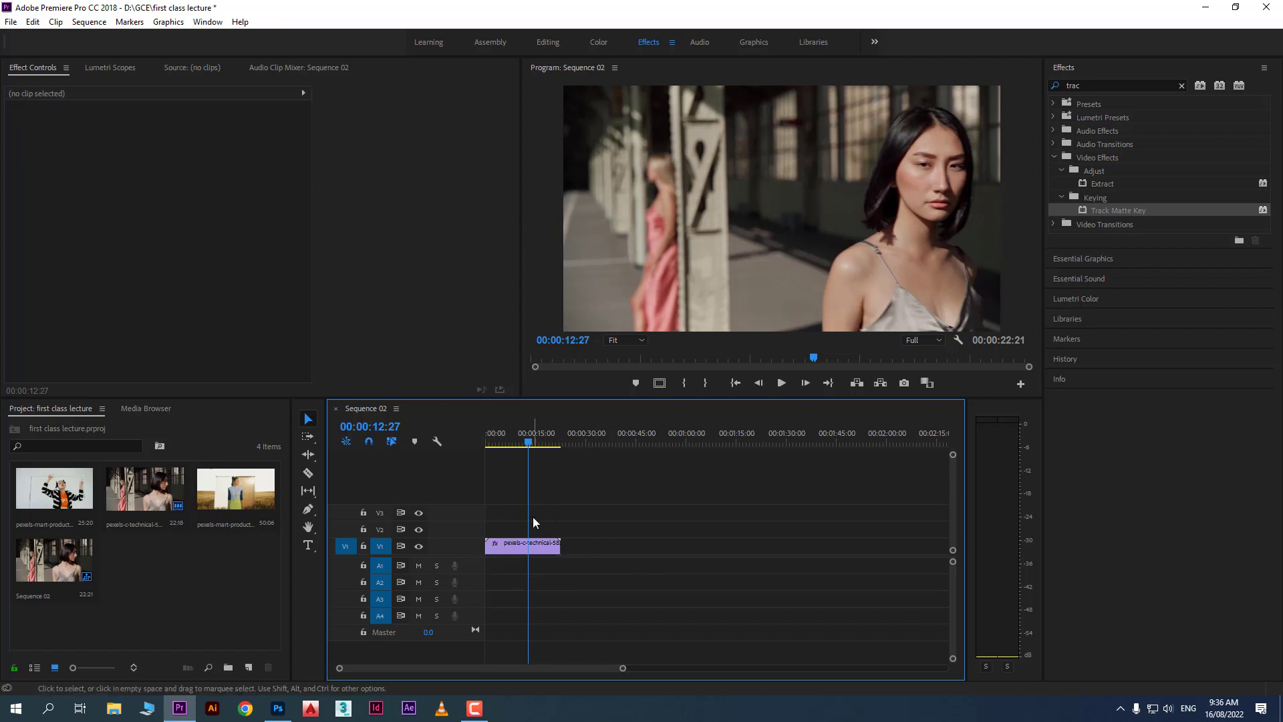
Draw a tilted four-sided shape with the Pen tool in the Program Monitor.
{"action": "left_click", "coordinate": [230, 595]}
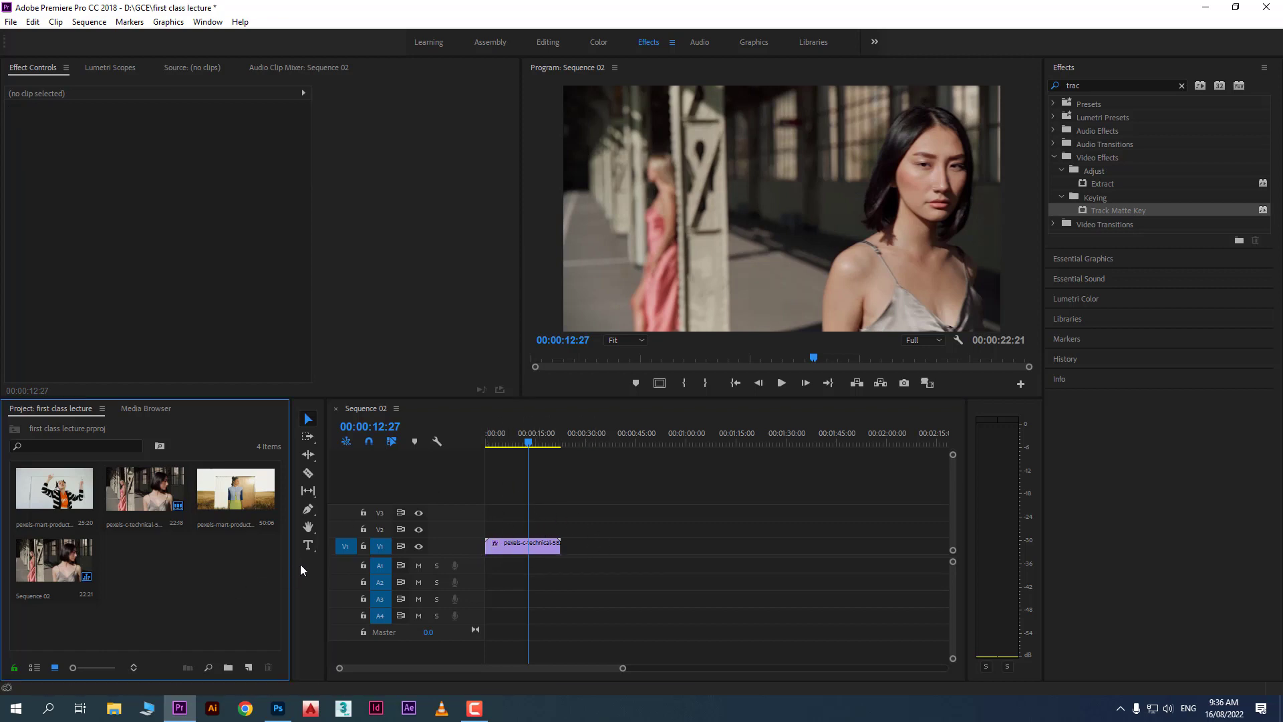
{"action": "left_click", "coordinate": [310, 510]}
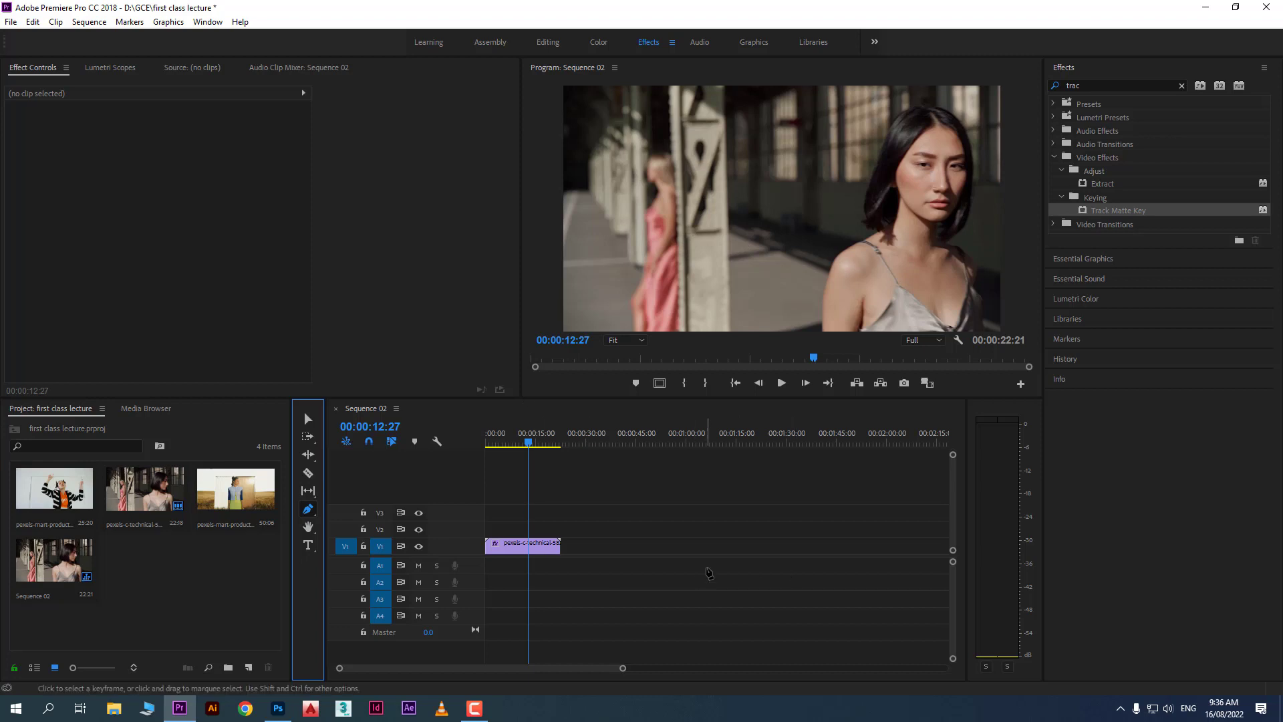
{"action": "left_click", "coordinate": [627, 188]}
{"action": "left_click", "coordinate": [739, 116]}
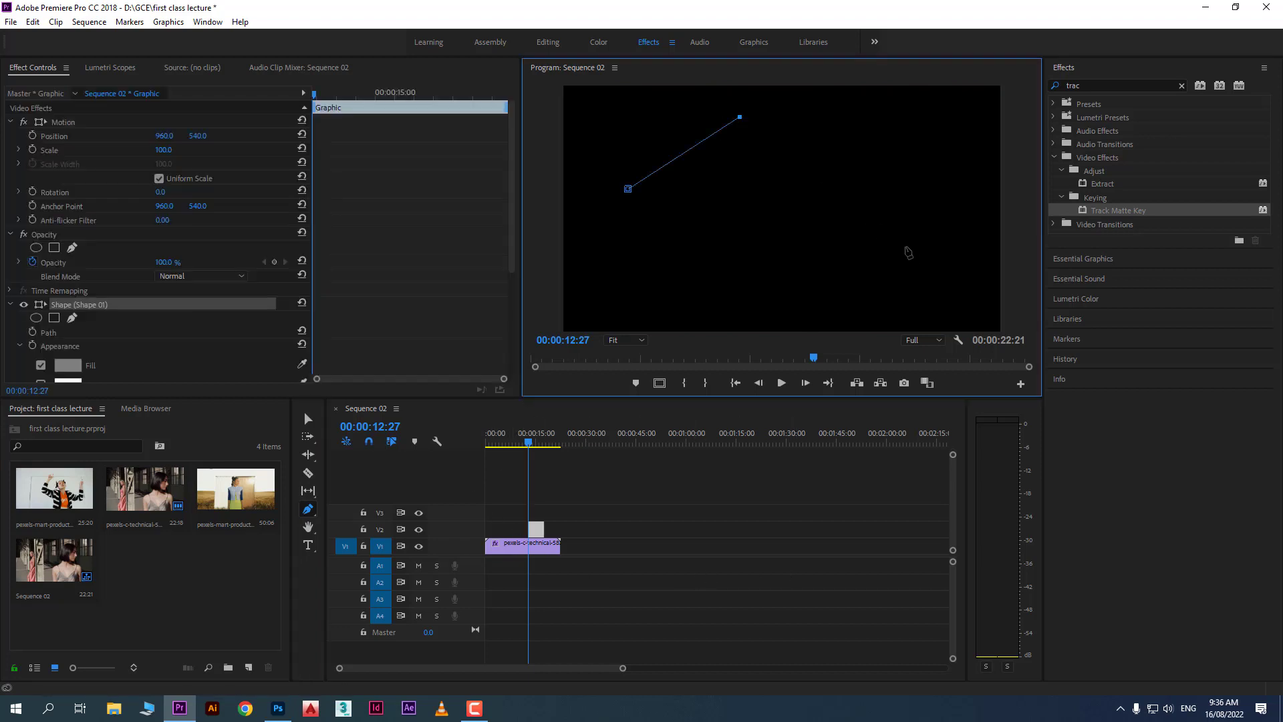
{"action": "left_click", "coordinate": [917, 259]}
{"action": "left_click", "coordinate": [699, 317]}
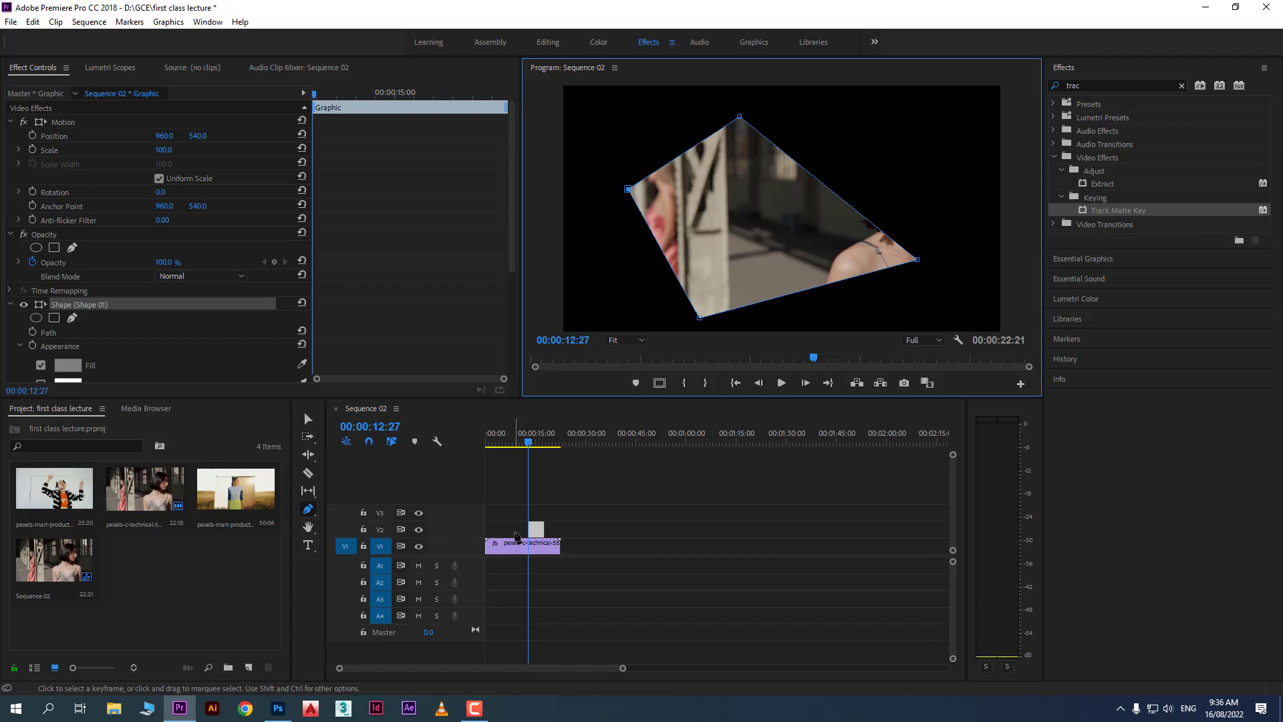
Reposition the shape over the footage, then delete it.
{"action": "left_click", "coordinate": [308, 419]}
{"action": "left_click_drag", "start_coordinate": [778, 227], "coordinate": [719, 204]}
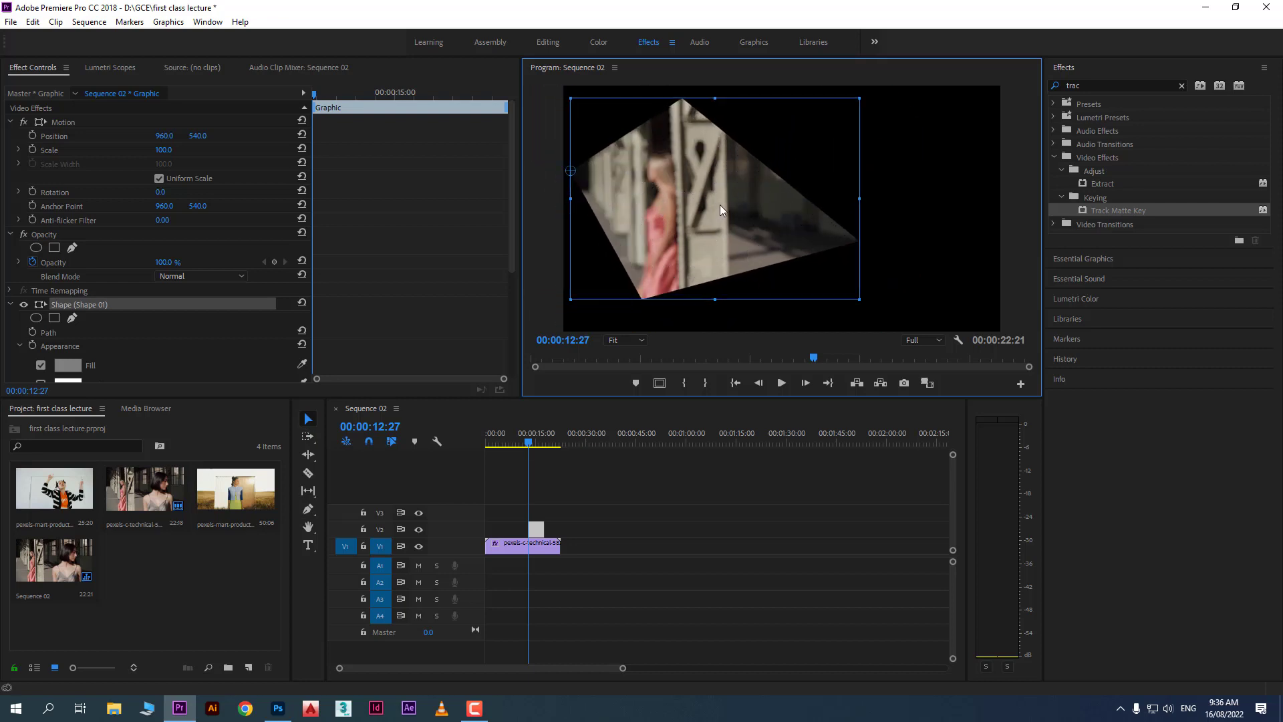
{"action": "mouse_move", "coordinate": [719, 205]}
{"action": "left_mouse_down"}
{"action": "mouse_move", "coordinate": [698, 199]}
{"action": "mouse_move", "coordinate": [736, 211]}
{"action": "left_mouse_up"}
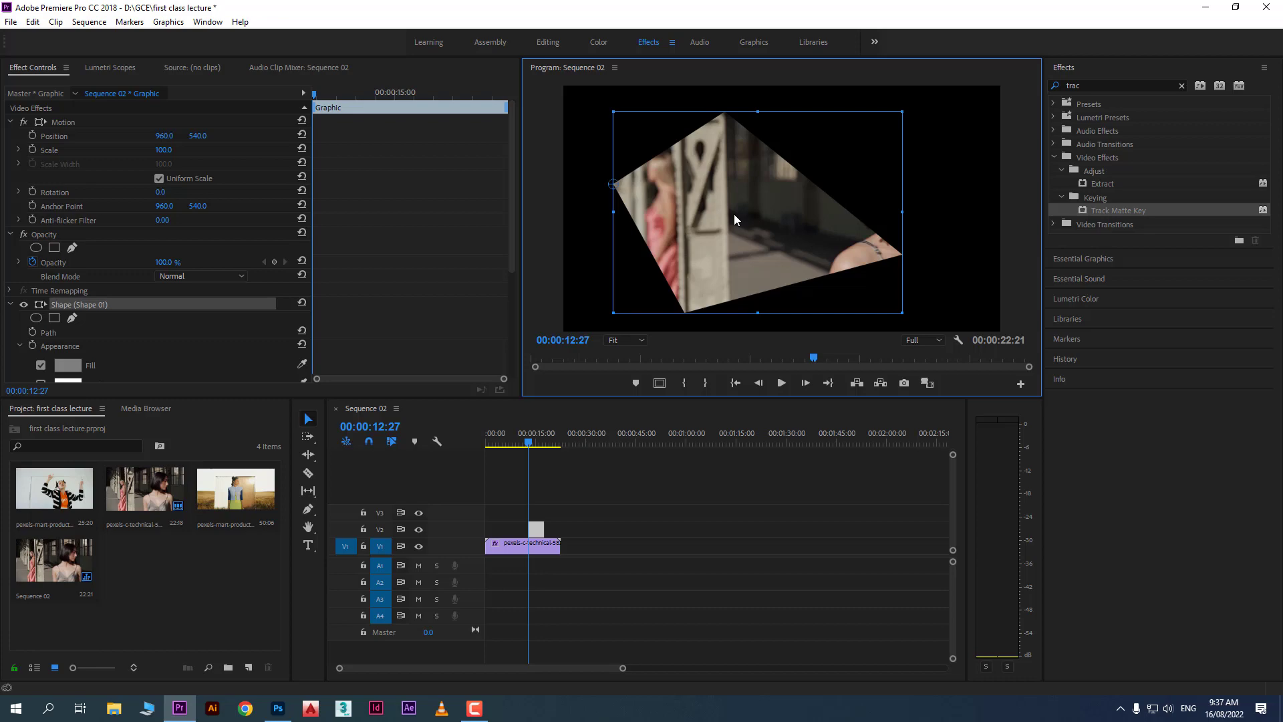
{"action": "key", "text": "Delete"}
In Photoshop, create a new 1920×1080 HDTV 1080p document.
{"action": "left_click", "coordinate": [278, 709]}
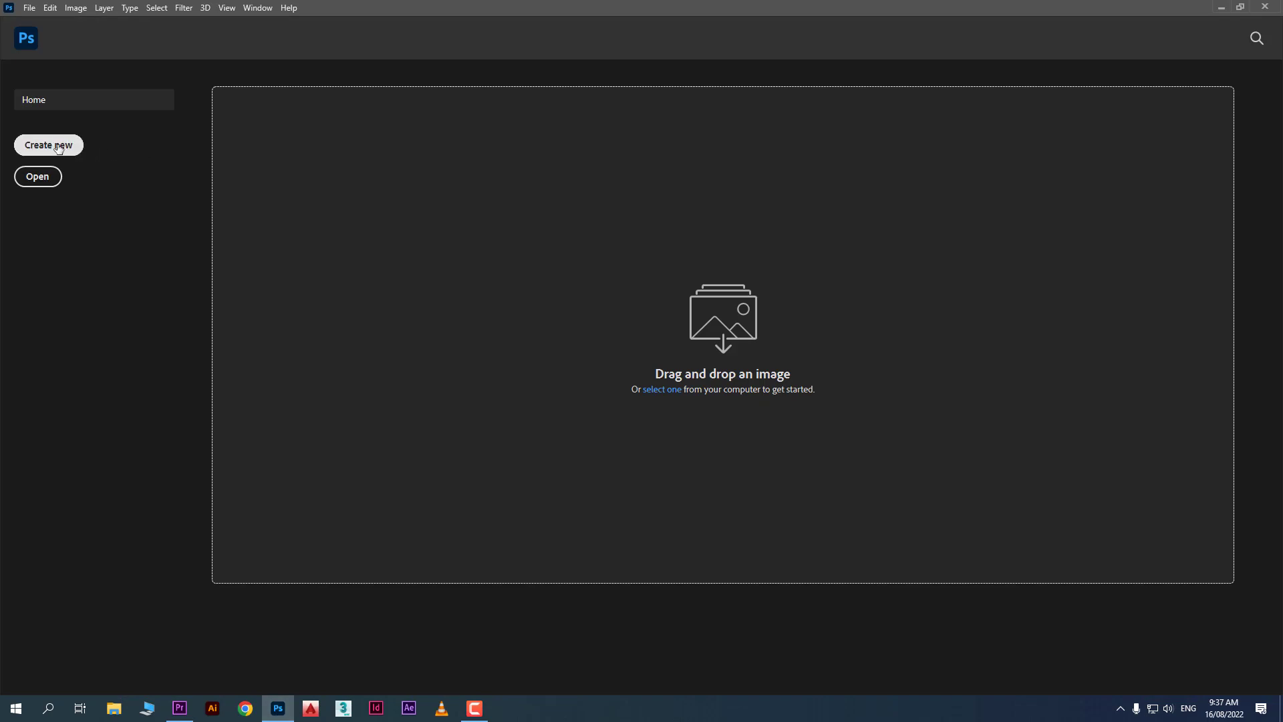
{"action": "left_click", "coordinate": [61, 147]}
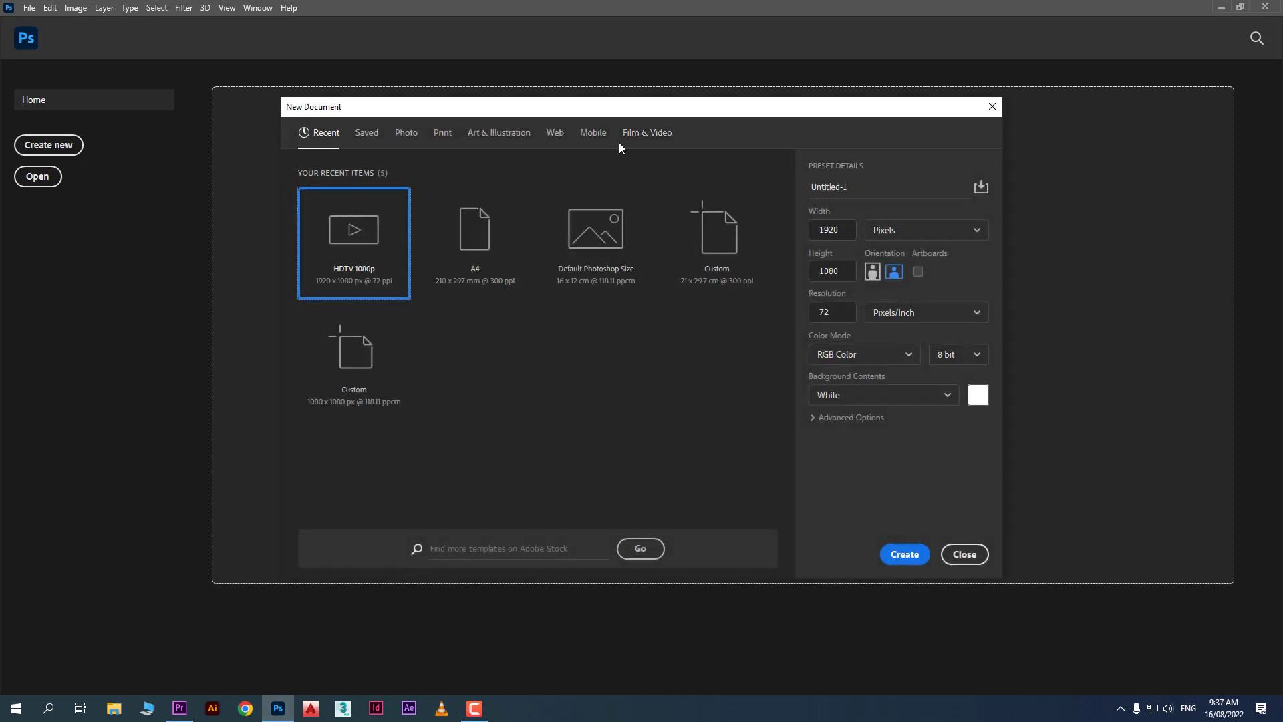
{"action": "left_click", "coordinate": [638, 134]}
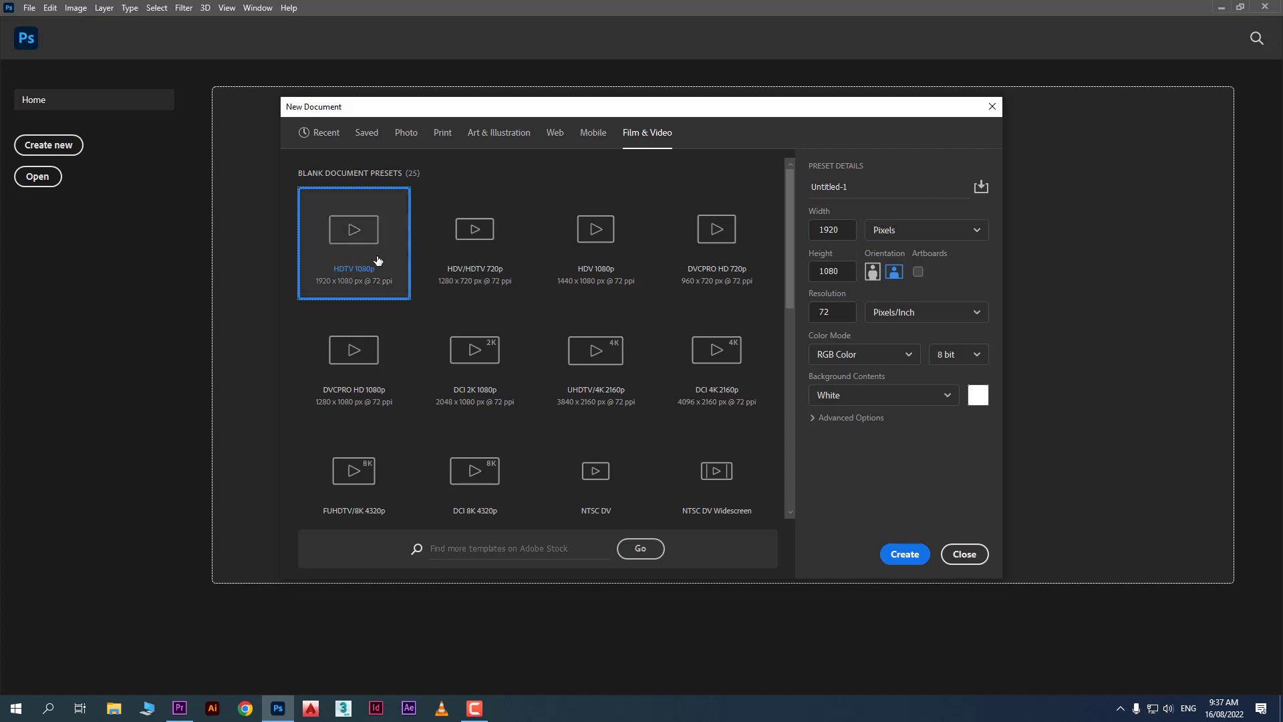
{"action": "left_click", "coordinate": [892, 555]}
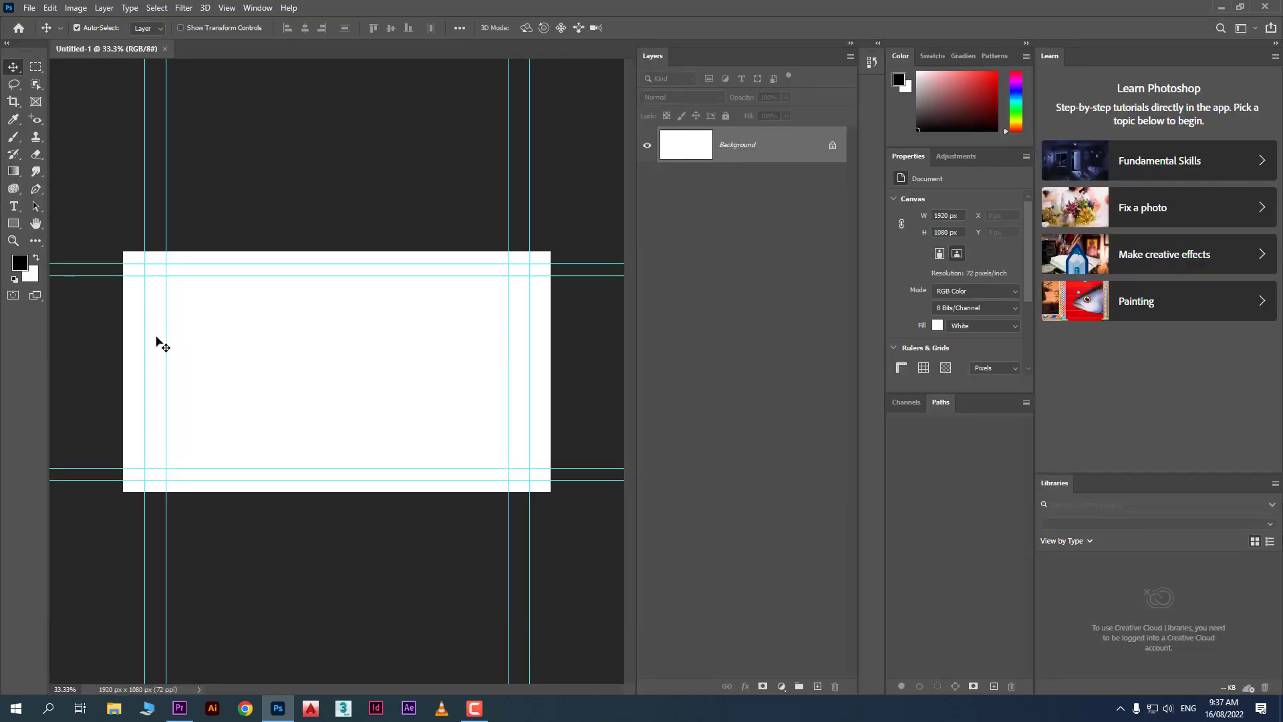
Paint one large black splatter on a new Layer 1, replacing the undone diagonal stroke.
{"action": "scroll", "coordinate": [169, 344], "scroll_direction": "up", "scroll_amount": 3}
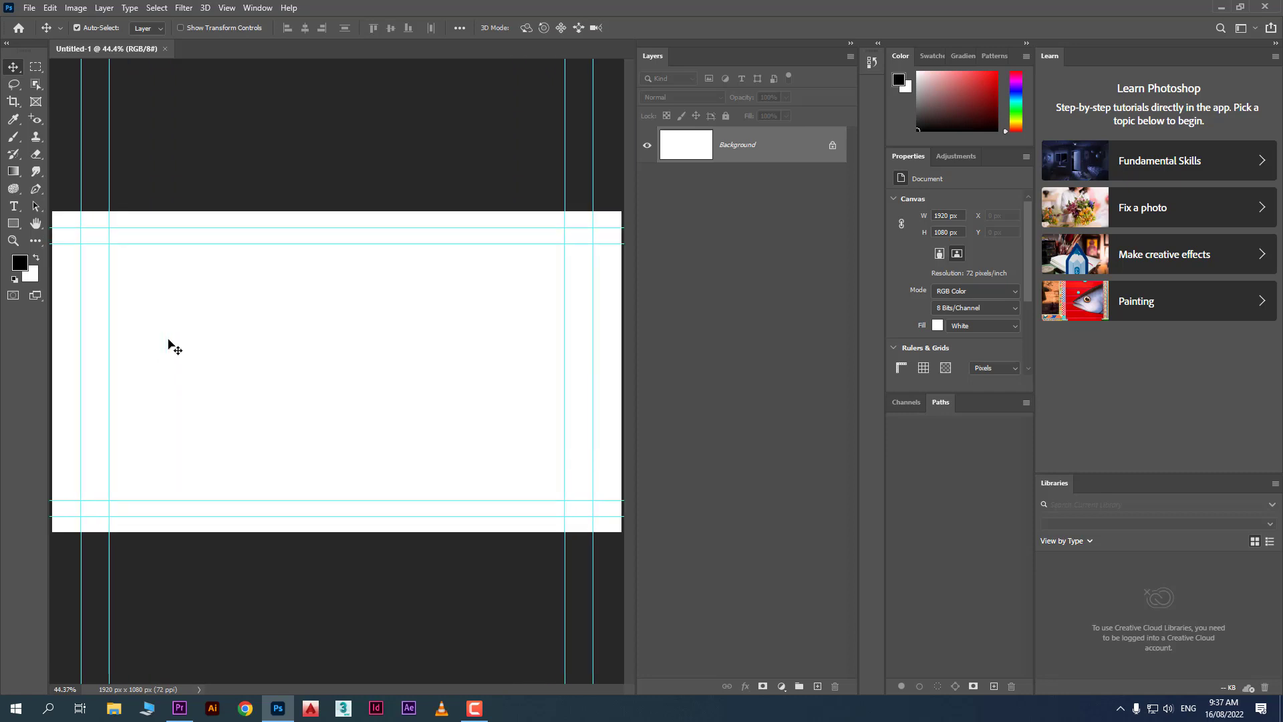
{"action": "left_click", "coordinate": [14, 137]}
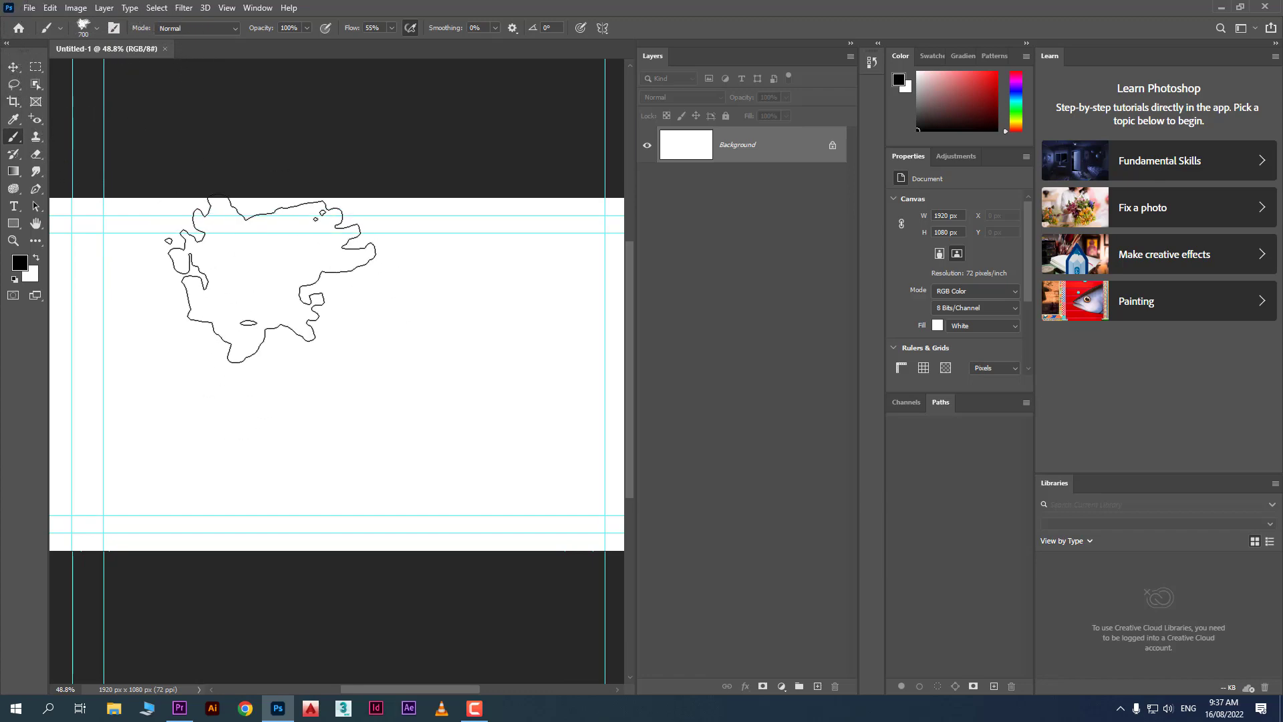
{"action": "mouse_move", "coordinate": [264, 294]}
{"action": "left_mouse_down"}
{"action": "mouse_move", "coordinate": [395, 410]}
{"action": "mouse_move", "coordinate": [452, 439]}
{"action": "mouse_move", "coordinate": [434, 422]}
{"action": "mouse_move", "coordinate": [399, 305]}
{"action": "mouse_move", "coordinate": [296, 414]}
{"action": "mouse_move", "coordinate": [387, 422]}
{"action": "mouse_move", "coordinate": [157, 321]}
{"action": "mouse_move", "coordinate": [293, 427]}
{"action": "mouse_move", "coordinate": [341, 393]}
{"action": "mouse_move", "coordinate": [294, 344]}
{"action": "mouse_move", "coordinate": [434, 214]}
{"action": "mouse_move", "coordinate": [286, 372]}
{"action": "mouse_move", "coordinate": [191, 578]}
{"action": "mouse_move", "coordinate": [355, 490]}
{"action": "mouse_move", "coordinate": [334, 469]}
{"action": "mouse_move", "coordinate": [424, 505]}
{"action": "mouse_move", "coordinate": [399, 461]}
{"action": "mouse_move", "coordinate": [369, 461]}
{"action": "mouse_move", "coordinate": [431, 478]}
{"action": "left_mouse_up"}
{"action": "key", "text": "ctrl+z"}
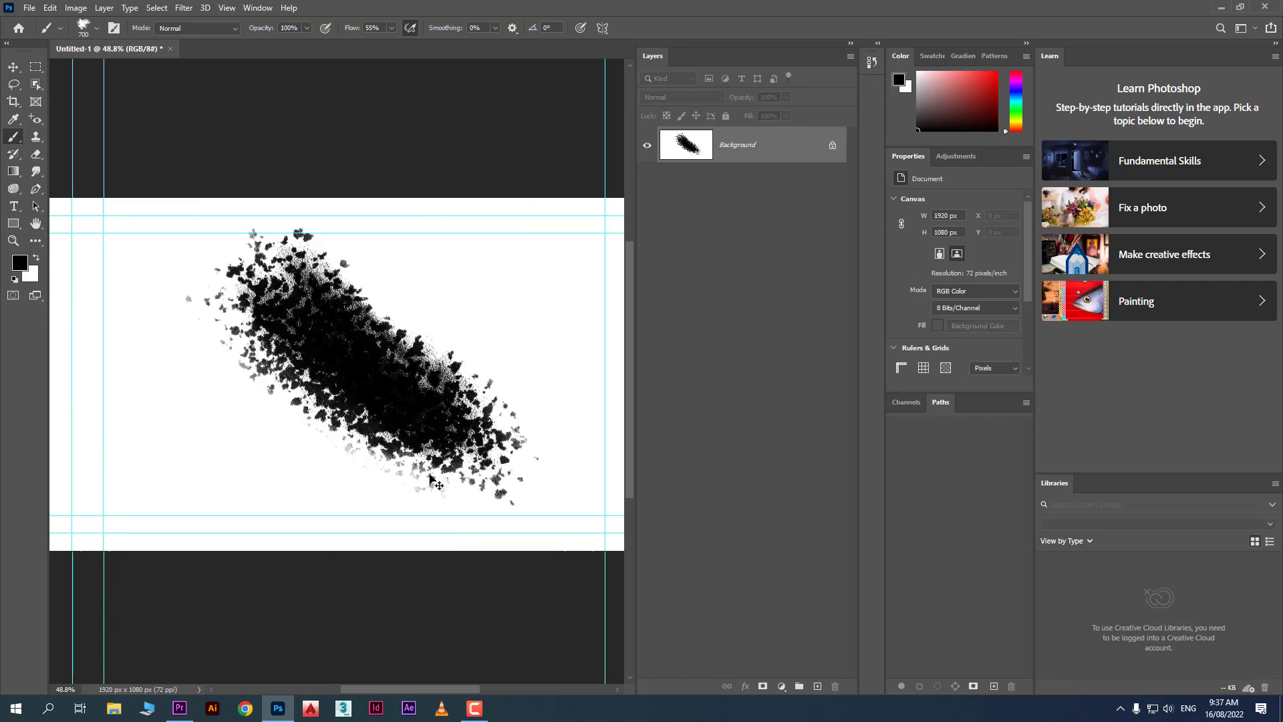
{"action": "key", "text": "ctrl+z"}
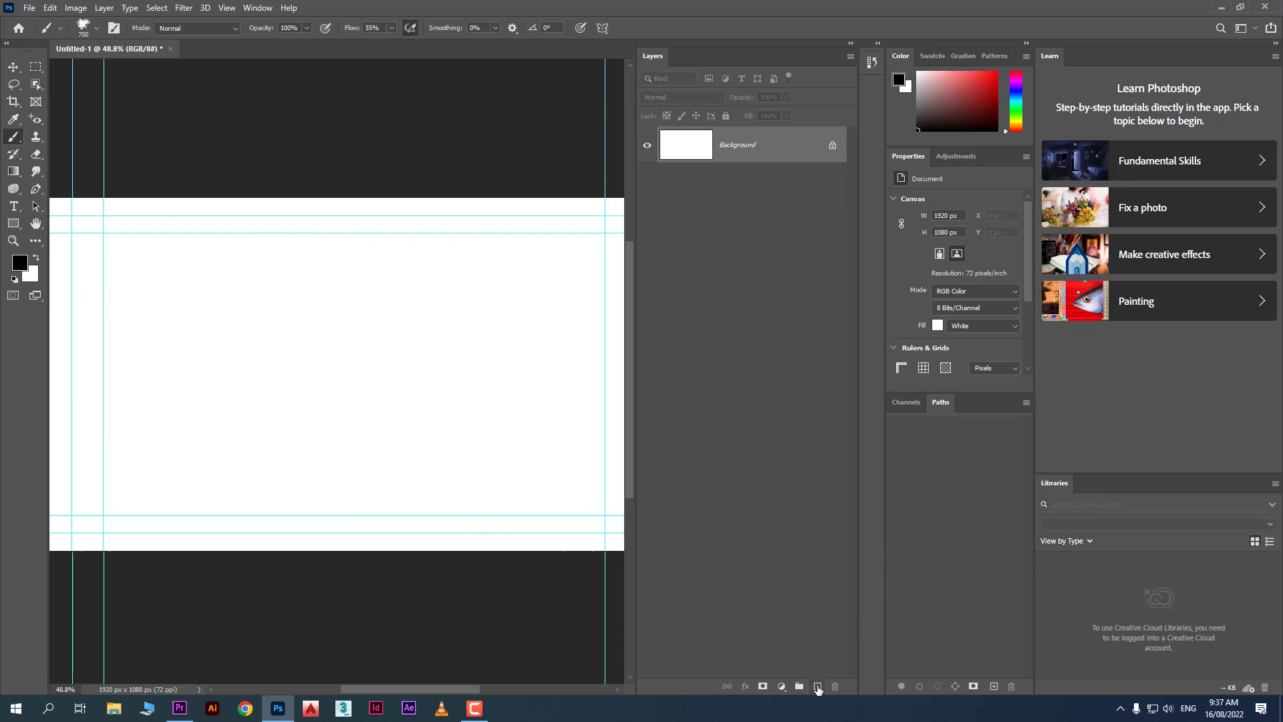
{"action": "left_click", "coordinate": [816, 686]}
{"action": "mouse_move", "coordinate": [343, 358]}
{"action": "left_mouse_down"}
{"action": "mouse_move", "coordinate": [327, 349]}
{"action": "mouse_move", "coordinate": [378, 328]}
{"action": "mouse_move", "coordinate": [411, 367]}
{"action": "mouse_move", "coordinate": [311, 286]}
{"action": "mouse_move", "coordinate": [182, 271]}
{"action": "mouse_move", "coordinate": [283, 286]}
{"action": "mouse_move", "coordinate": [308, 241]}
{"action": "mouse_move", "coordinate": [230, 301]}
{"action": "mouse_move", "coordinate": [371, 444]}
{"action": "mouse_move", "coordinate": [334, 374]}
{"action": "mouse_move", "coordinate": [394, 280]}
{"action": "mouse_move", "coordinate": [224, 406]}
{"action": "mouse_move", "coordinate": [240, 468]}
{"action": "mouse_move", "coordinate": [171, 314]}
{"action": "mouse_move", "coordinate": [213, 270]}
{"action": "mouse_move", "coordinate": [270, 276]}
{"action": "mouse_move", "coordinate": [458, 444]}
{"action": "mouse_move", "coordinate": [435, 464]}
{"action": "mouse_move", "coordinate": [370, 361]}
{"action": "mouse_move", "coordinate": [354, 388]}
{"action": "mouse_move", "coordinate": [368, 404]}
{"action": "left_mouse_up"}
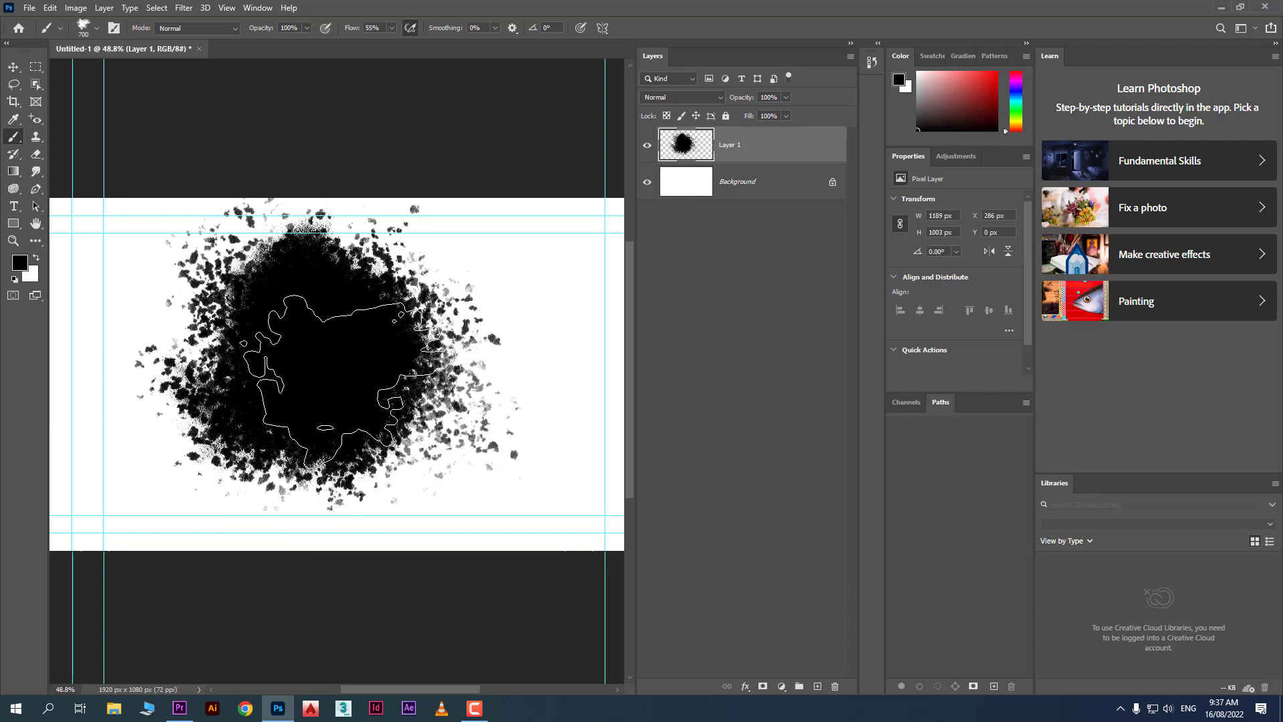
Move the splatter lower on the canvas and hide the white Background layer.
{"action": "left_click", "coordinate": [13, 67]}
{"action": "mouse_move", "coordinate": [347, 314]}
{"action": "left_mouse_down"}
{"action": "mouse_move", "coordinate": [339, 375]}
{"action": "mouse_move", "coordinate": [353, 337]}
{"action": "left_mouse_up"}
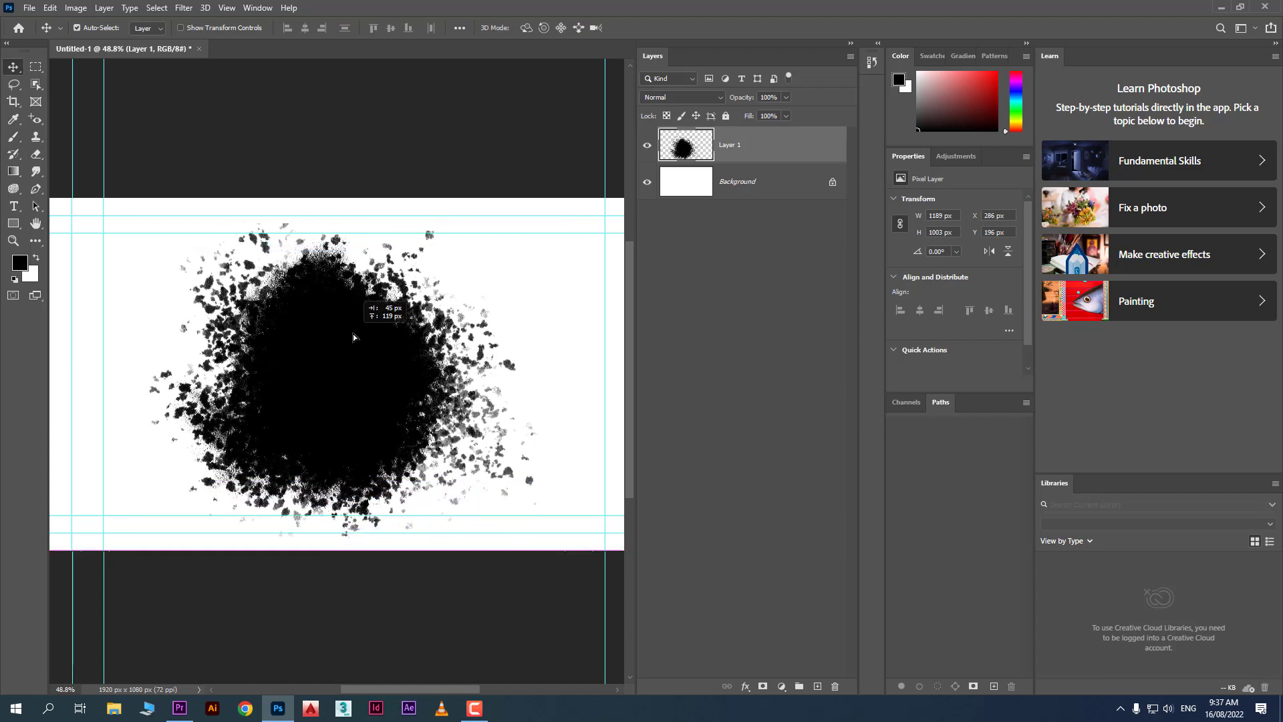
{"action": "left_click", "coordinate": [646, 182]}
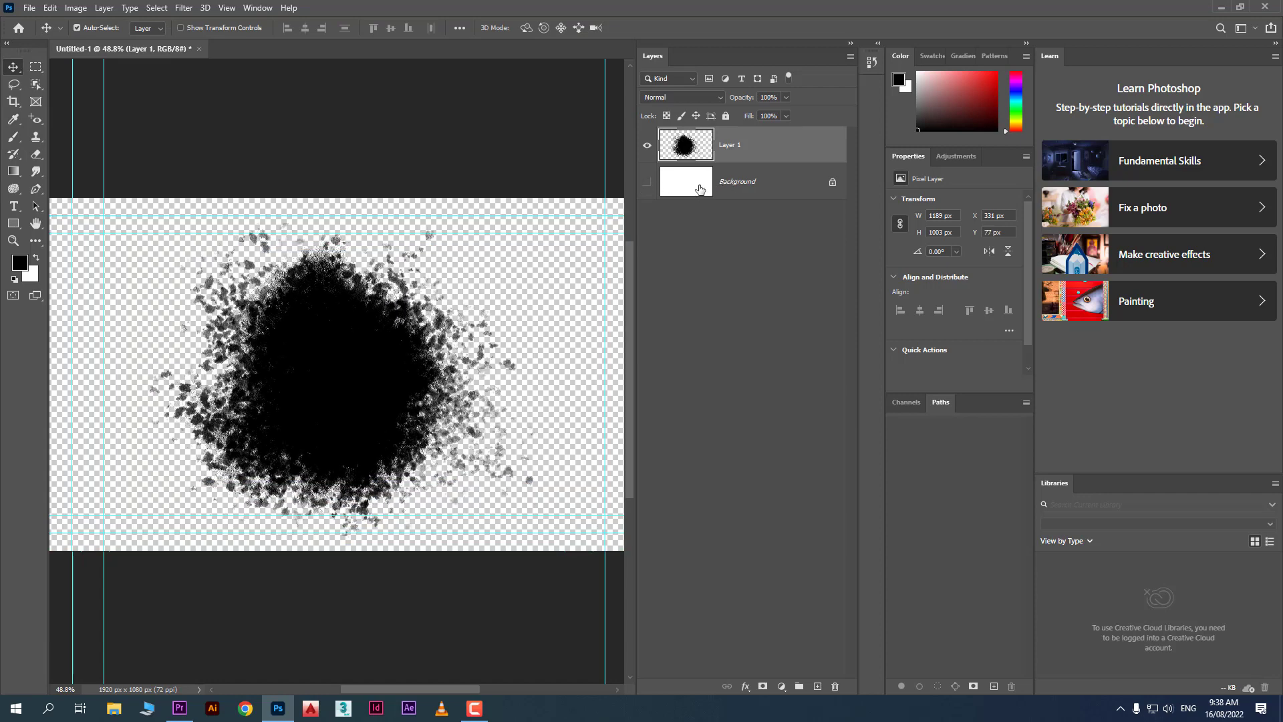
Save the image as a PNG named 'bruch strok' on the Desktop with default options.
{"action": "left_click", "coordinate": [30, 8]}
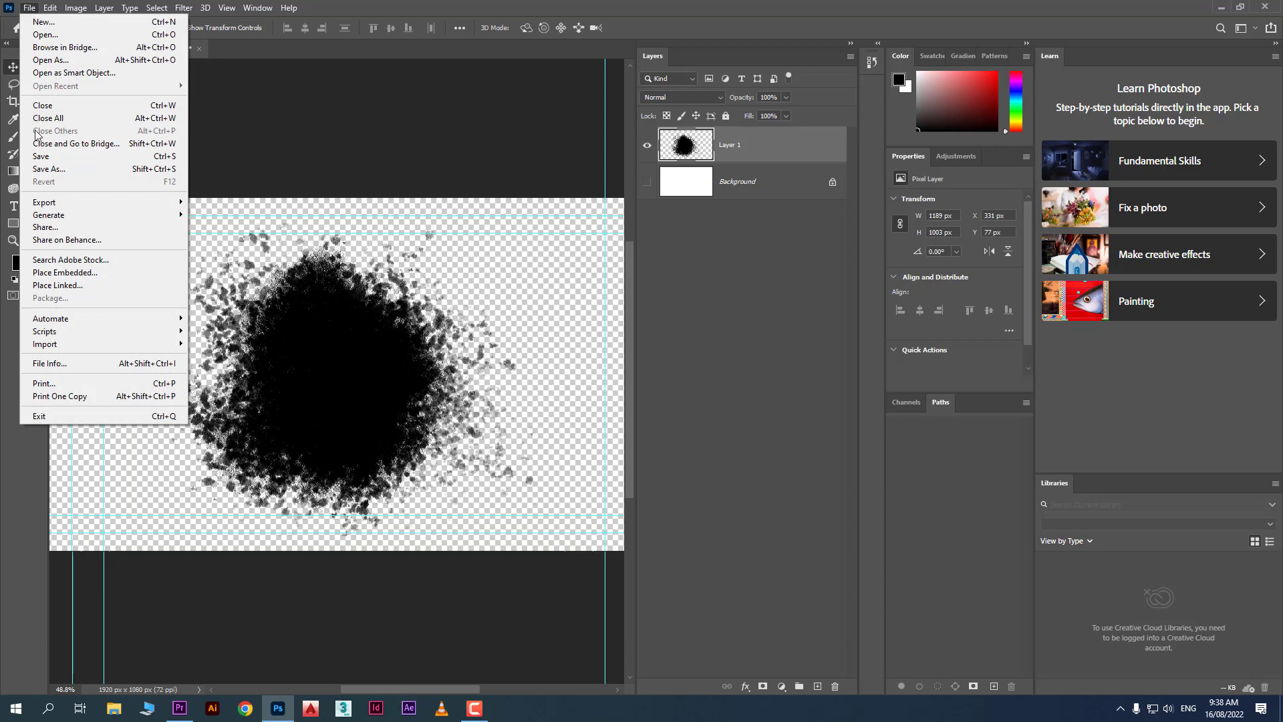
{"action": "left_click", "coordinate": [86, 169]}
{"action": "left_click", "coordinate": [722, 469]}
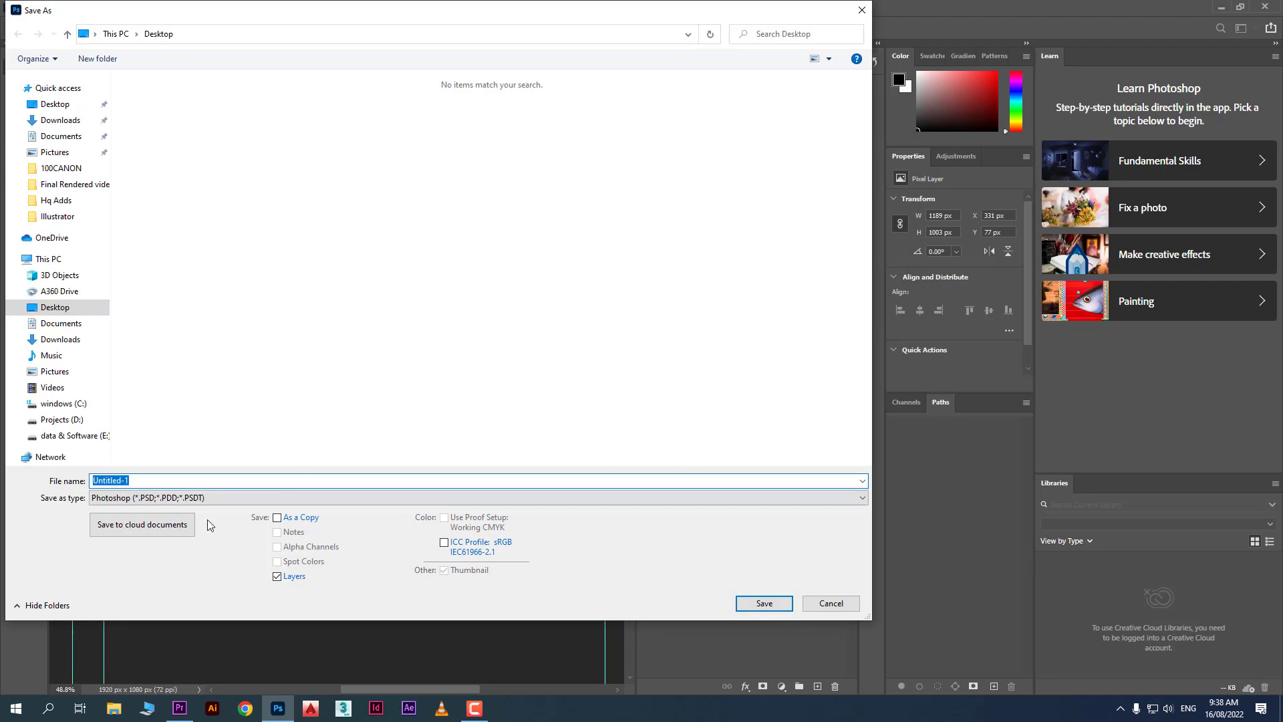
{"action": "left_click", "coordinate": [221, 498]}
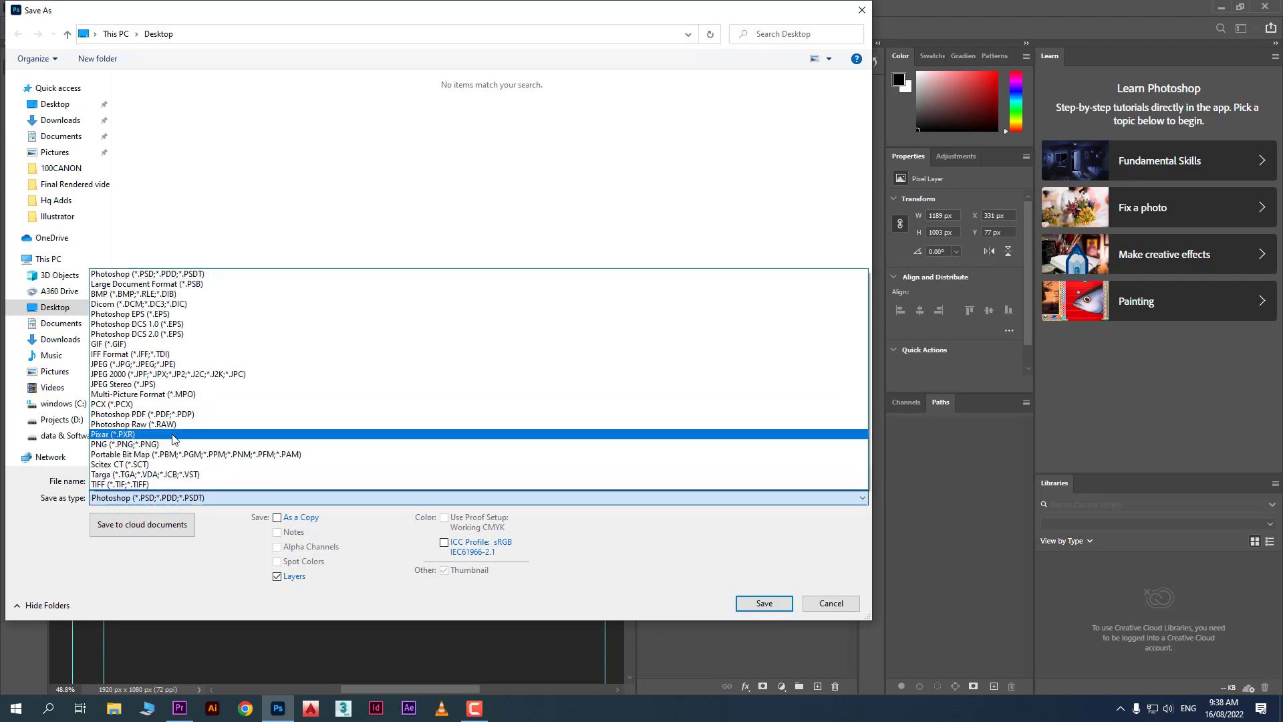
{"action": "left_click", "coordinate": [182, 445]}
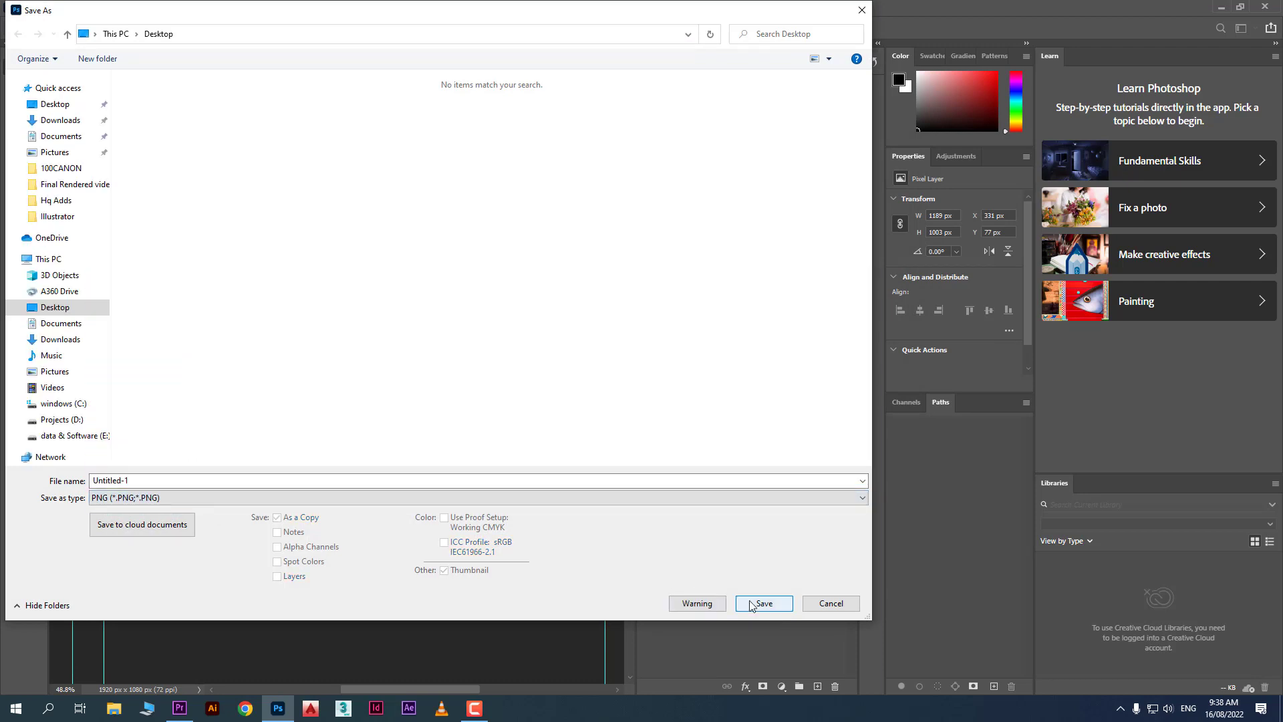
{"action": "left_click", "coordinate": [165, 481]}
{"action": "type", "text": "bruch strok"}
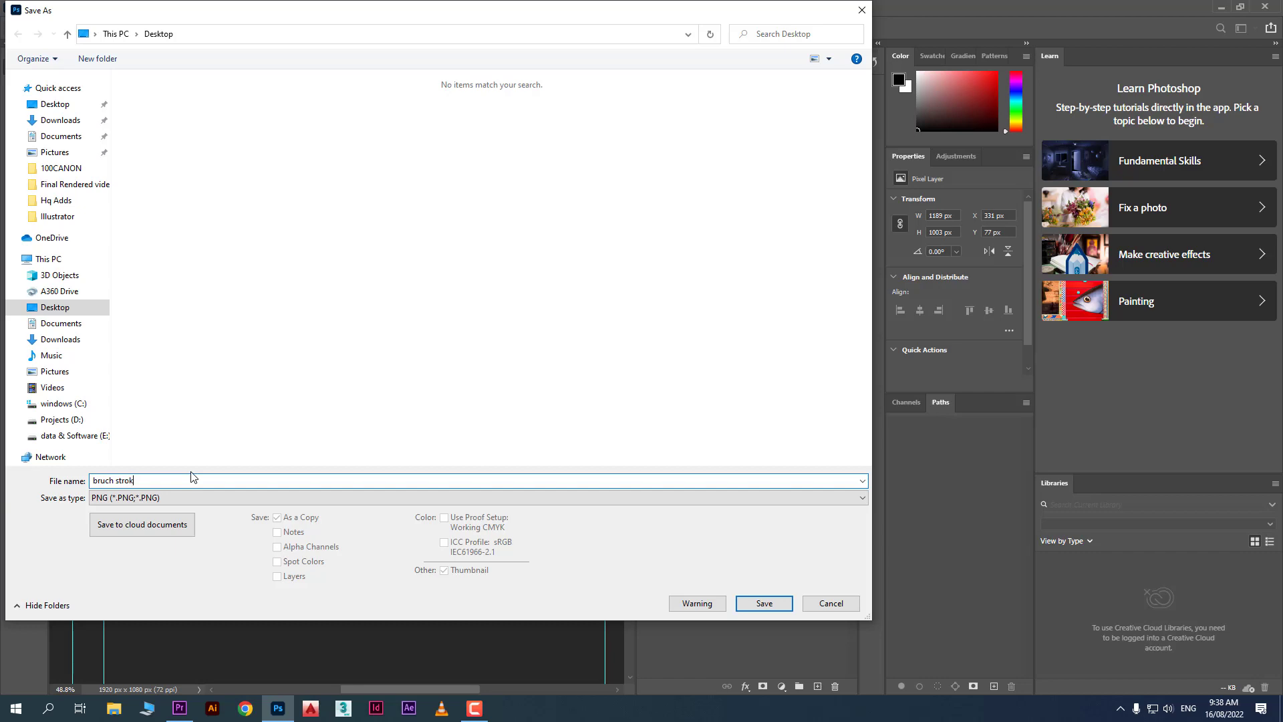
{"action": "key", "text": "Return"}
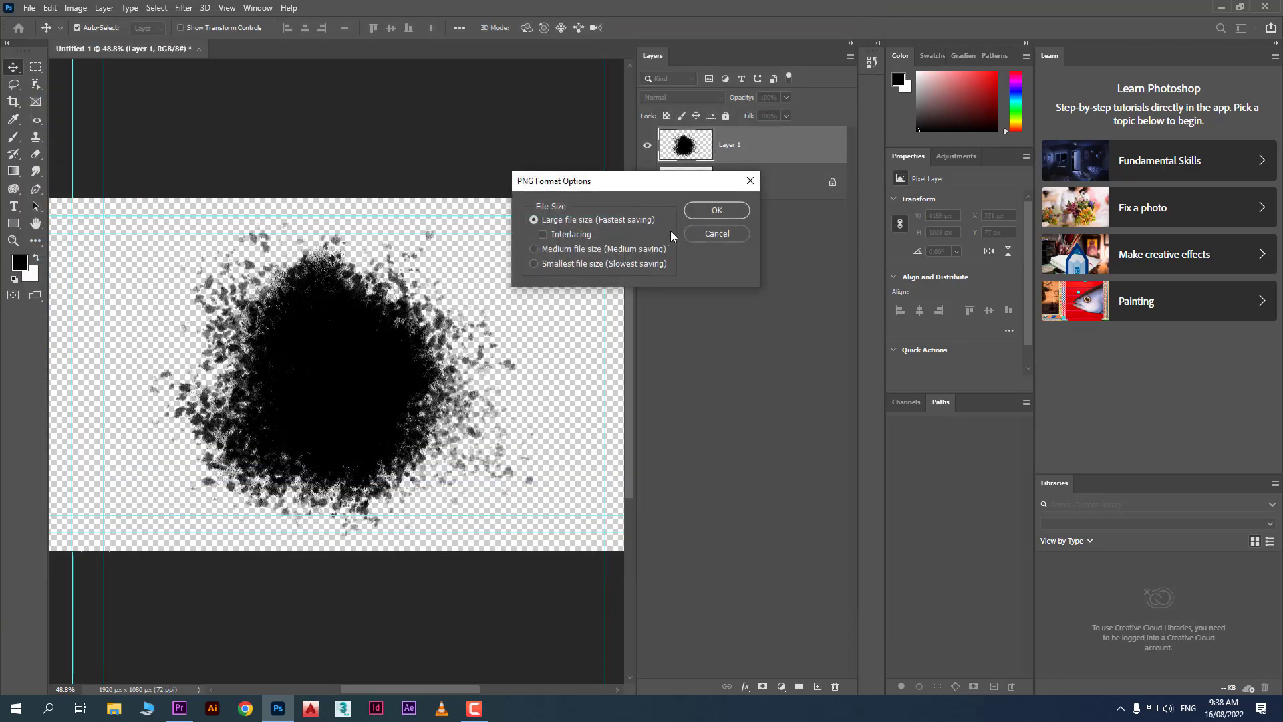
{"action": "left_click", "coordinate": [711, 216]}
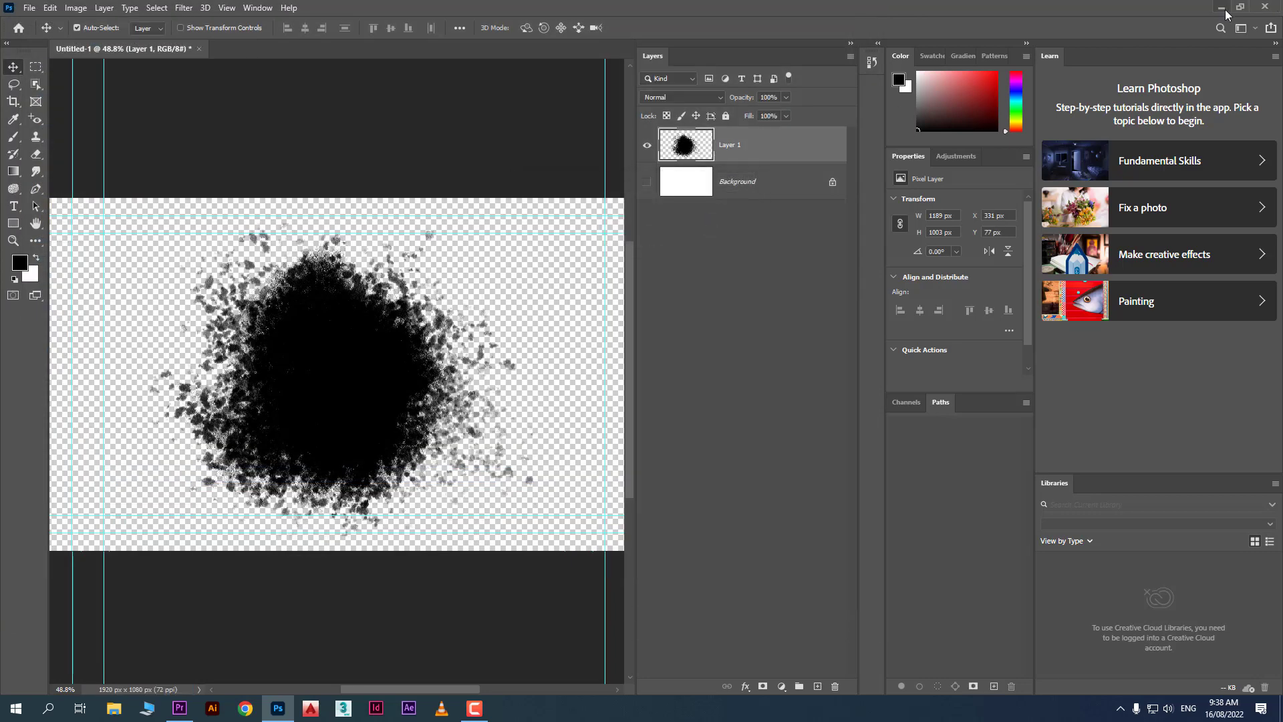
{"action": "left_click", "coordinate": [1221, 6]}
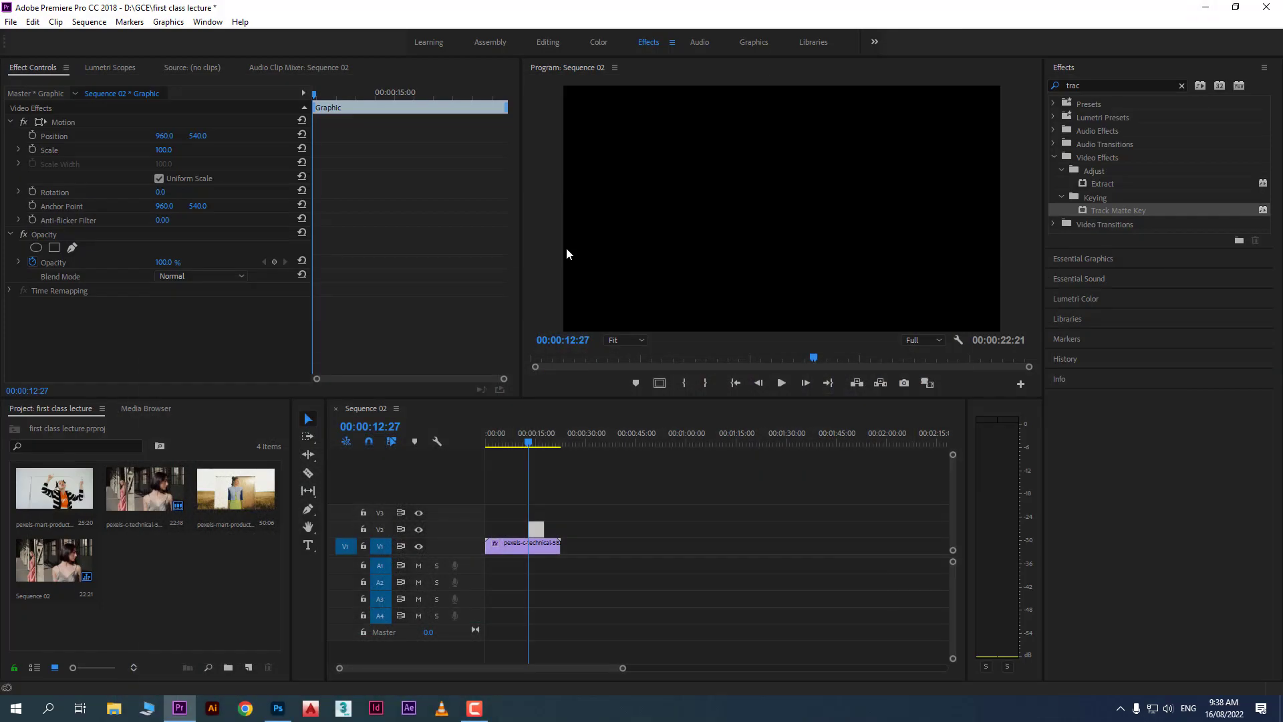
Import bruch strok.png into the Premiere project.
{"action": "right_click", "coordinate": [150, 559]}
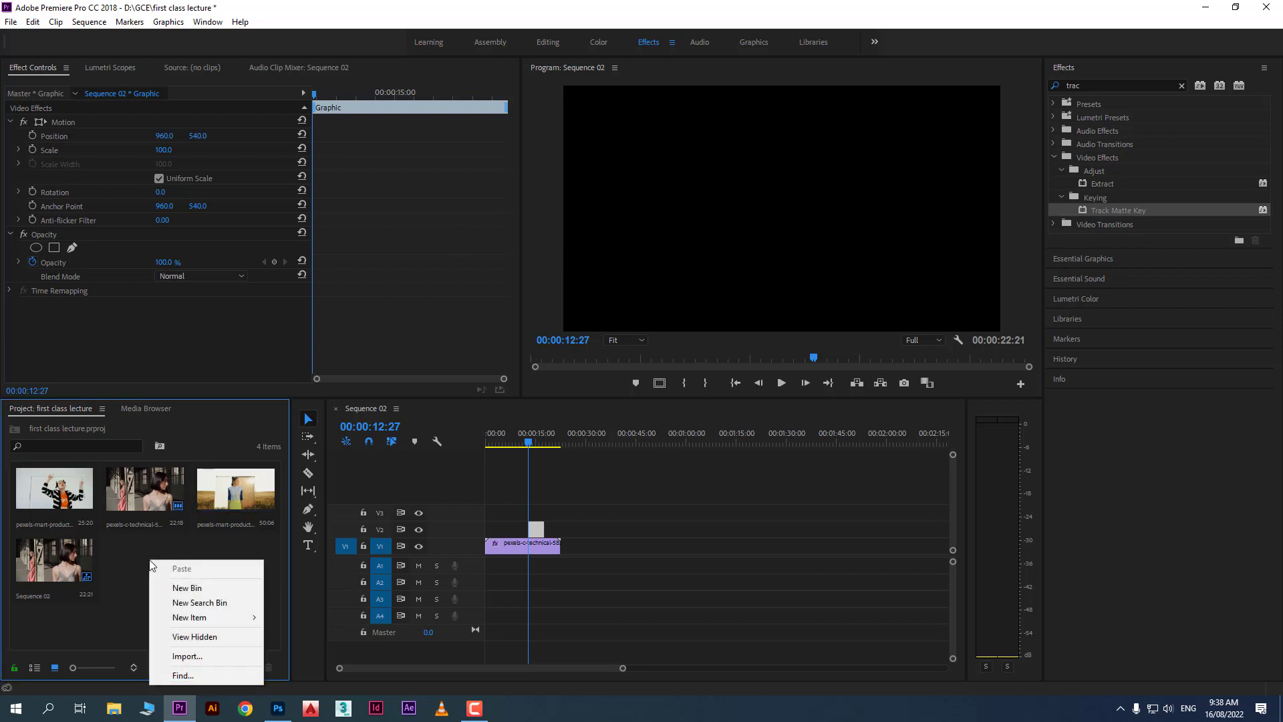
{"action": "left_click", "coordinate": [218, 650]}
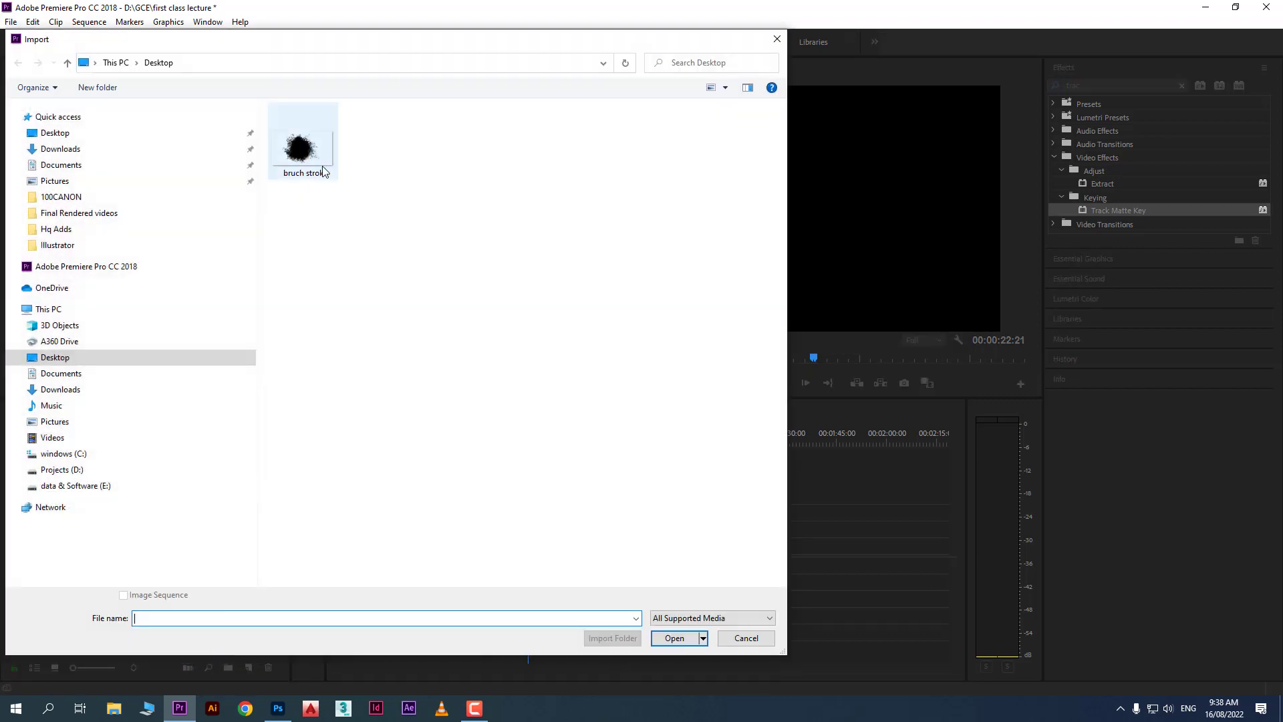
{"action": "double_click", "coordinate": [319, 154]}
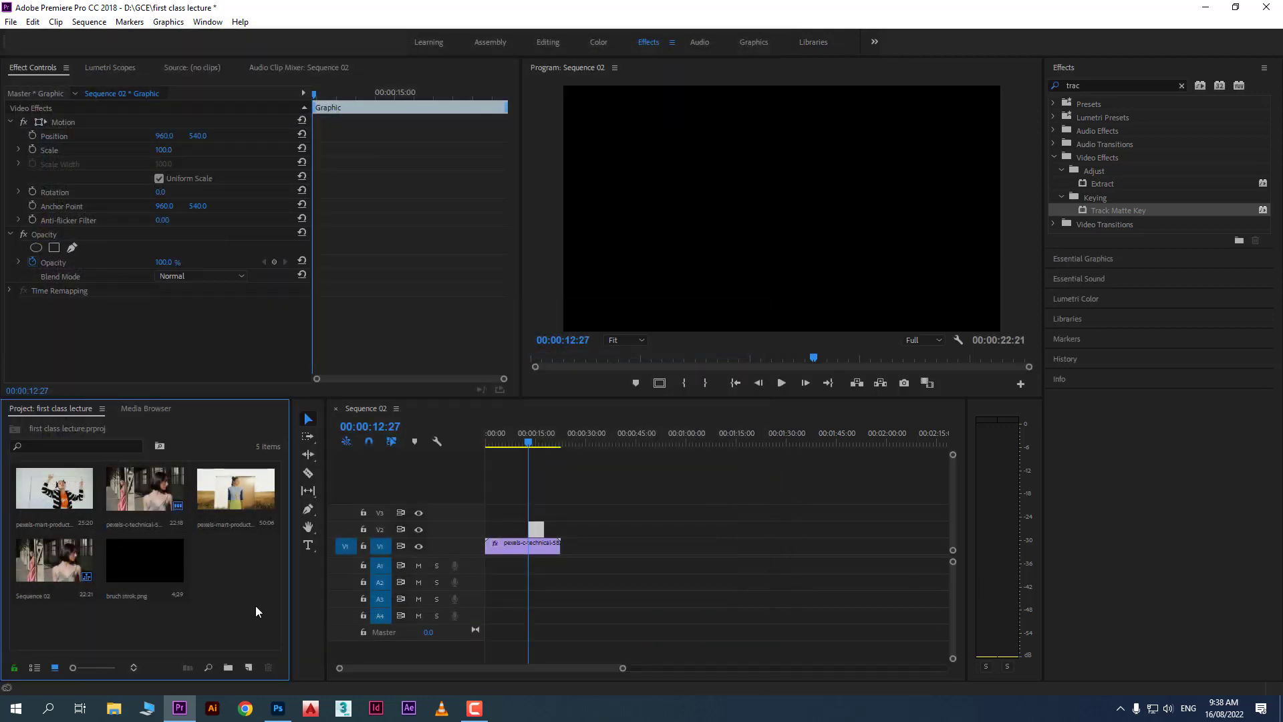
Replace the small V2 clip with bruch strok.png at the sequence start and preview the result.
{"action": "left_click", "coordinate": [540, 530]}
{"action": "key", "text": "Delete"}
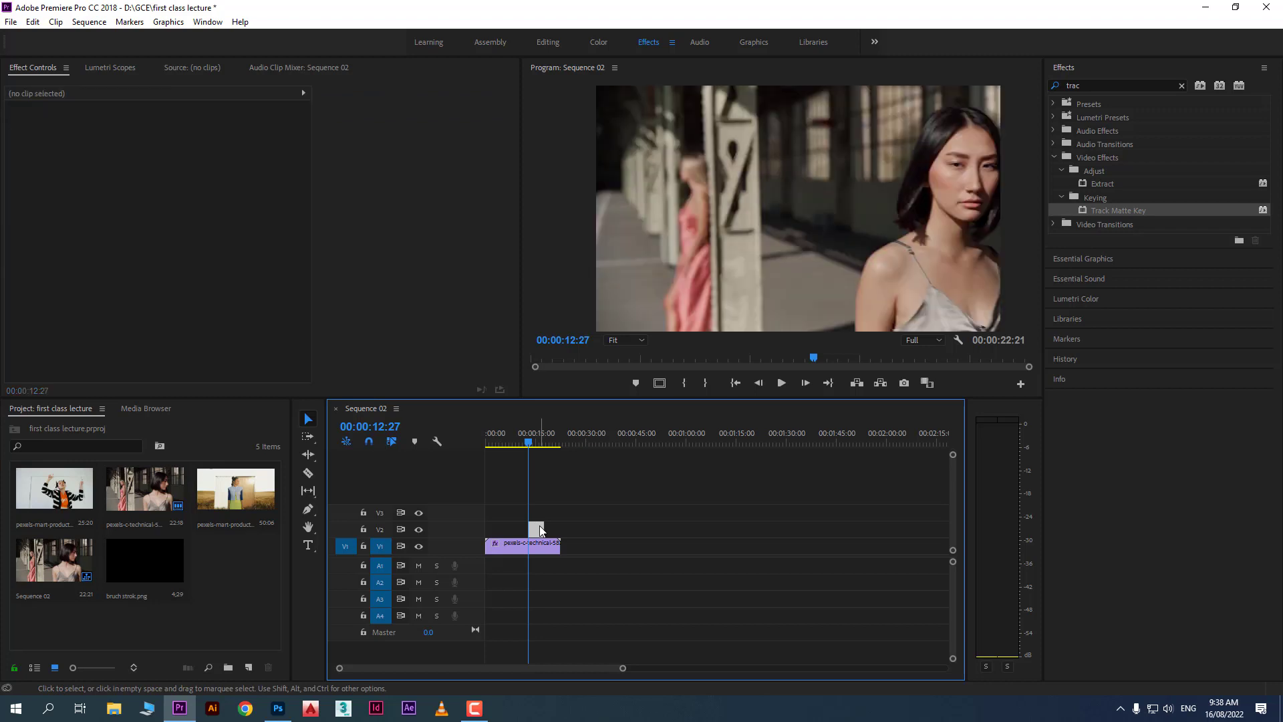
{"action": "left_click_drag", "start_coordinate": [115, 582], "coordinate": [560, 525]}
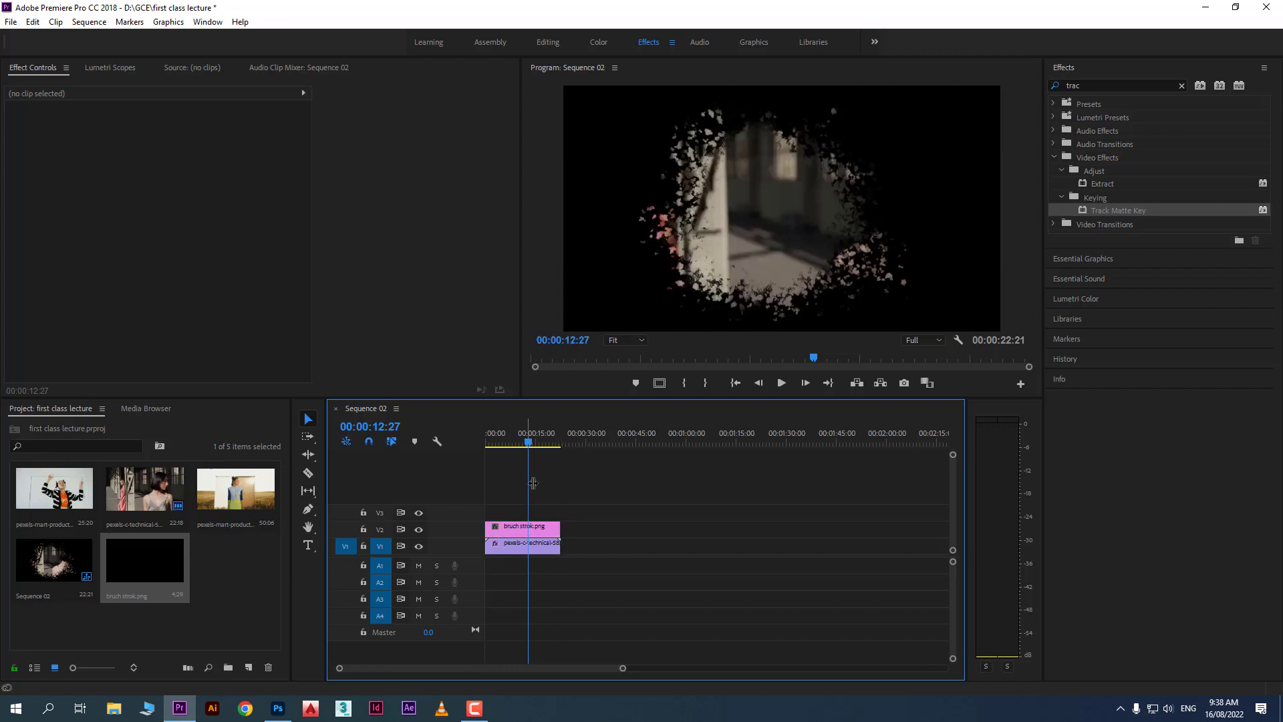
{"action": "mouse_move", "coordinate": [514, 442]}
{"action": "left_mouse_down"}
{"action": "mouse_move", "coordinate": [492, 442]}
{"action": "mouse_move", "coordinate": [520, 443]}
{"action": "left_mouse_up"}
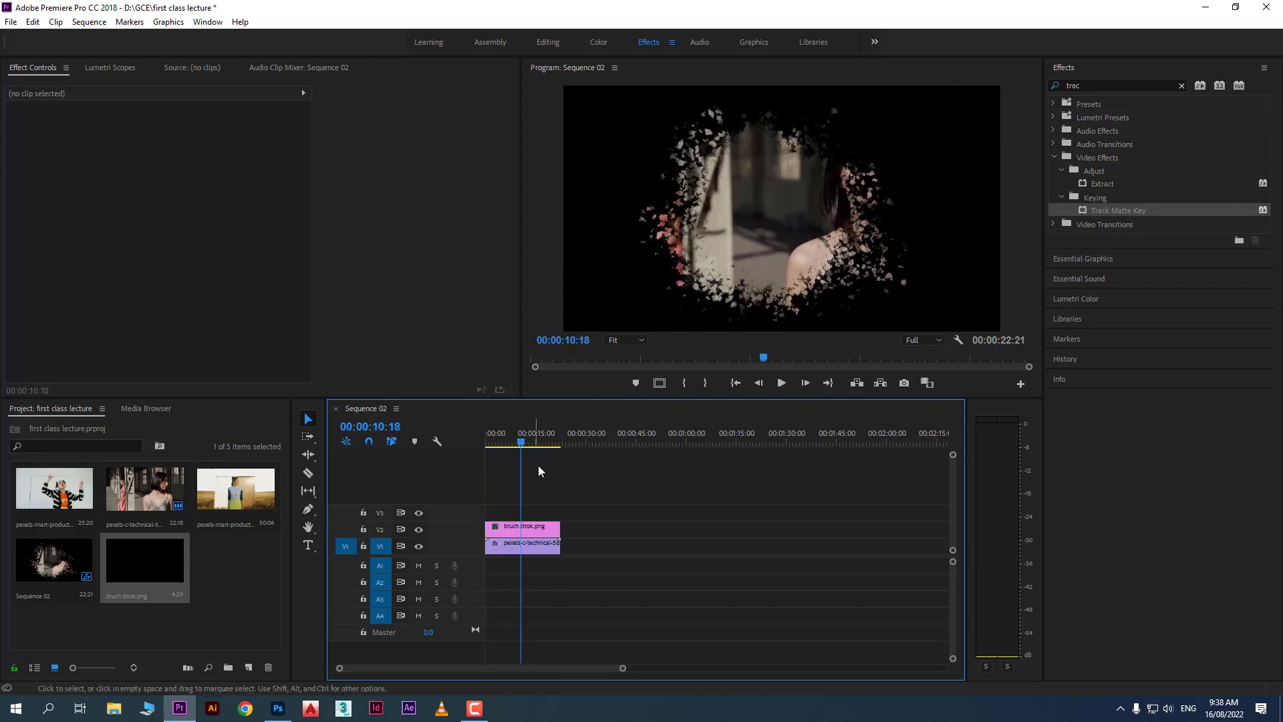
Nudge the footage clip's Position X from 933.0 to 983.0.
{"action": "left_click", "coordinate": [529, 546]}
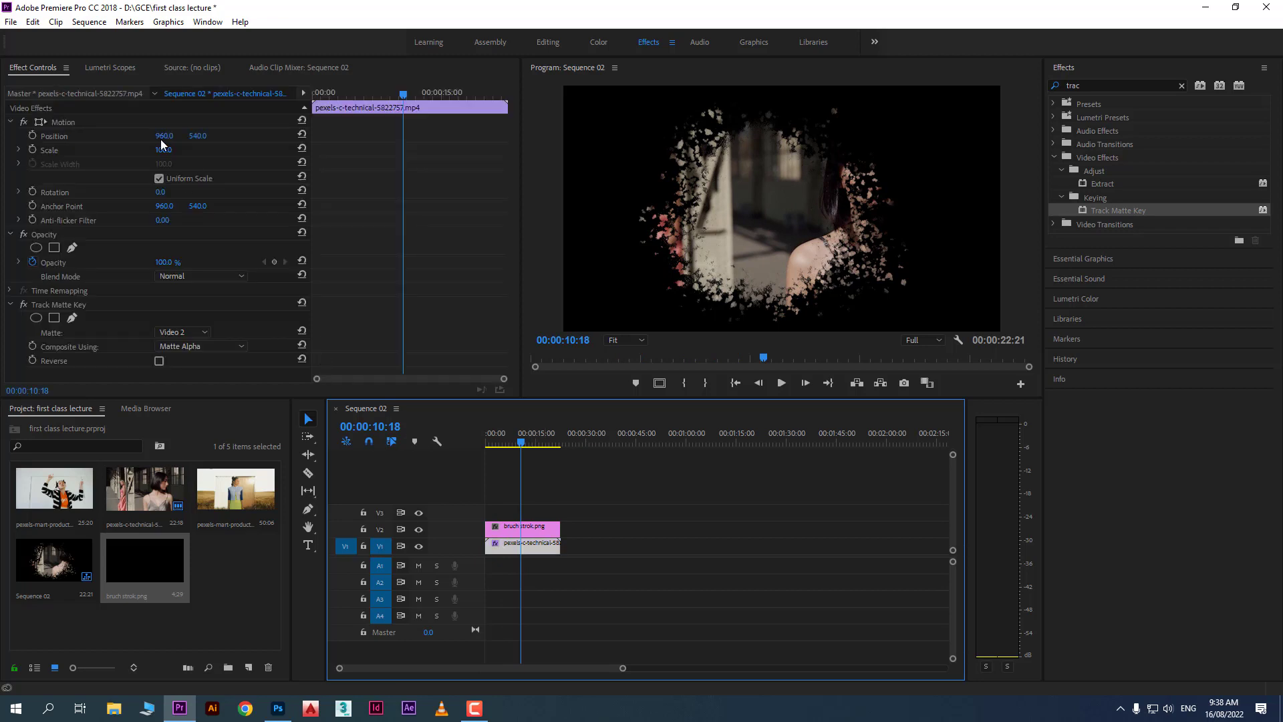
{"action": "left_click_drag", "start_coordinate": [163, 139], "coordinate": [145, 139]}
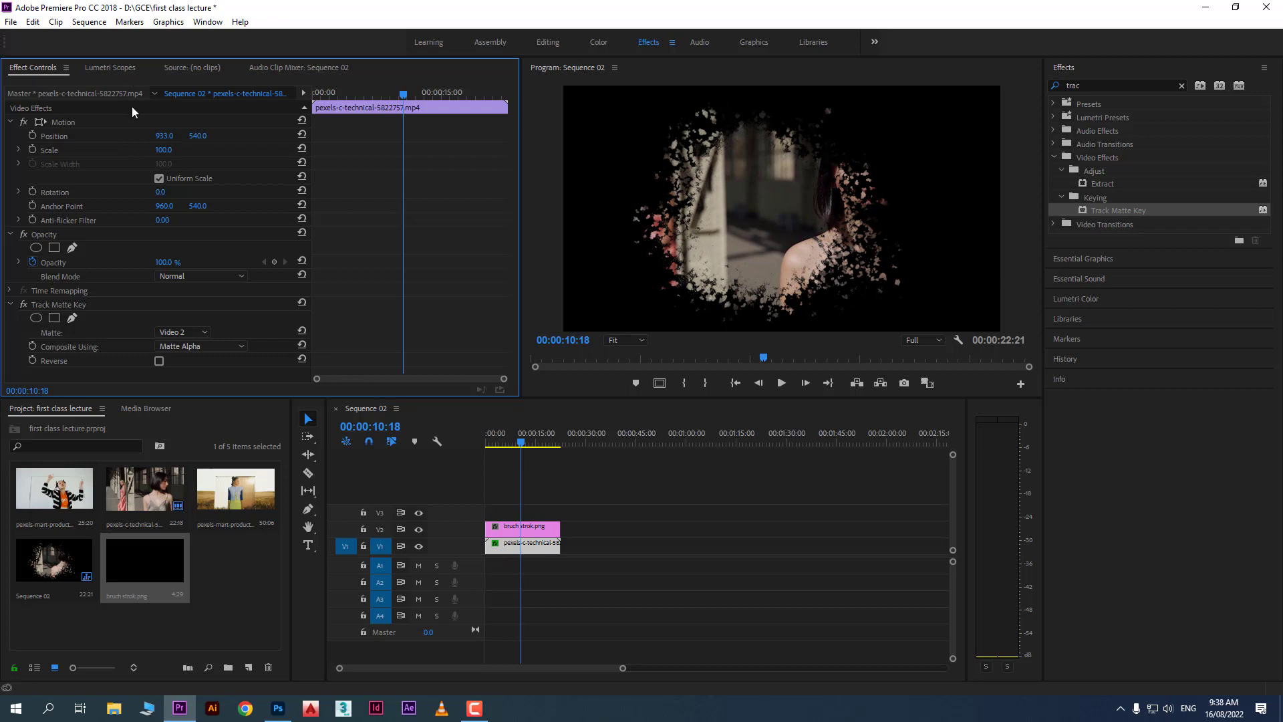
{"action": "left_click_drag", "start_coordinate": [168, 139], "coordinate": [201, 139]}
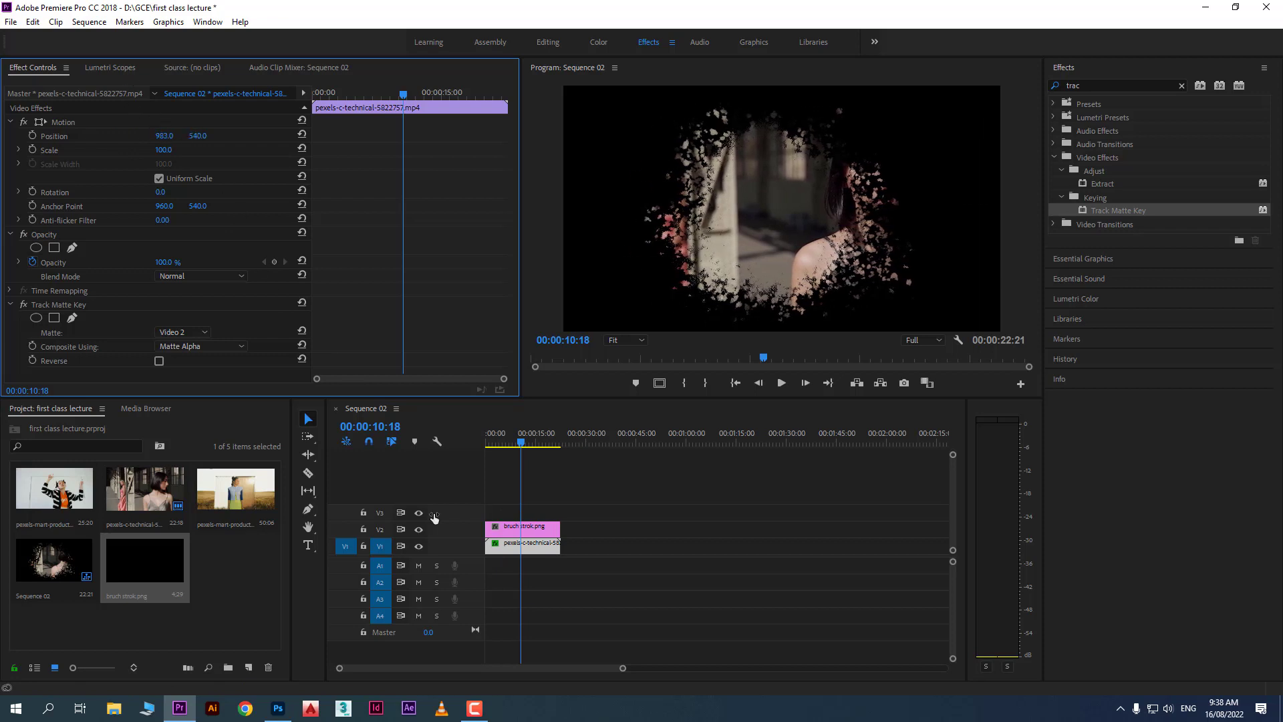
{"action": "left_click", "coordinate": [616, 558]}
{"action": "left_click", "coordinate": [529, 548]}
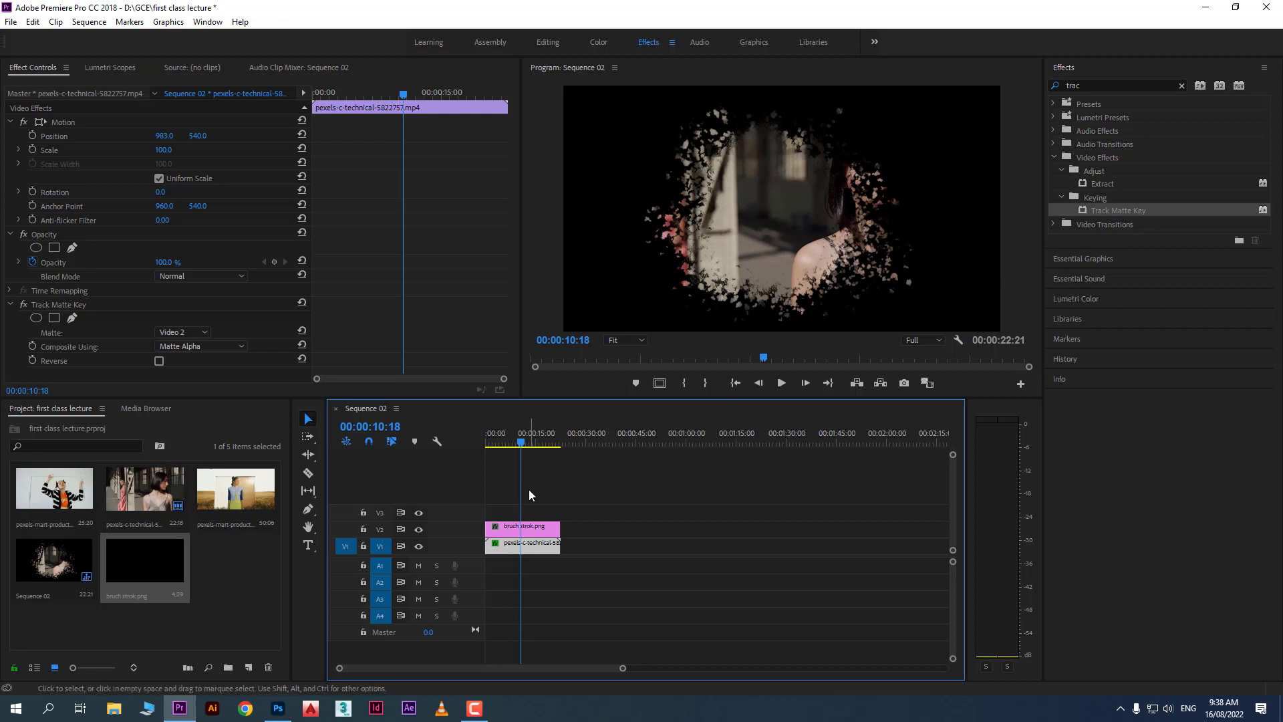
Slide the bruch strok.png matte to Position X 1367.0 and play back to check the face reveal.
{"action": "left_click", "coordinate": [545, 532]}
{"action": "left_click", "coordinate": [774, 201]}
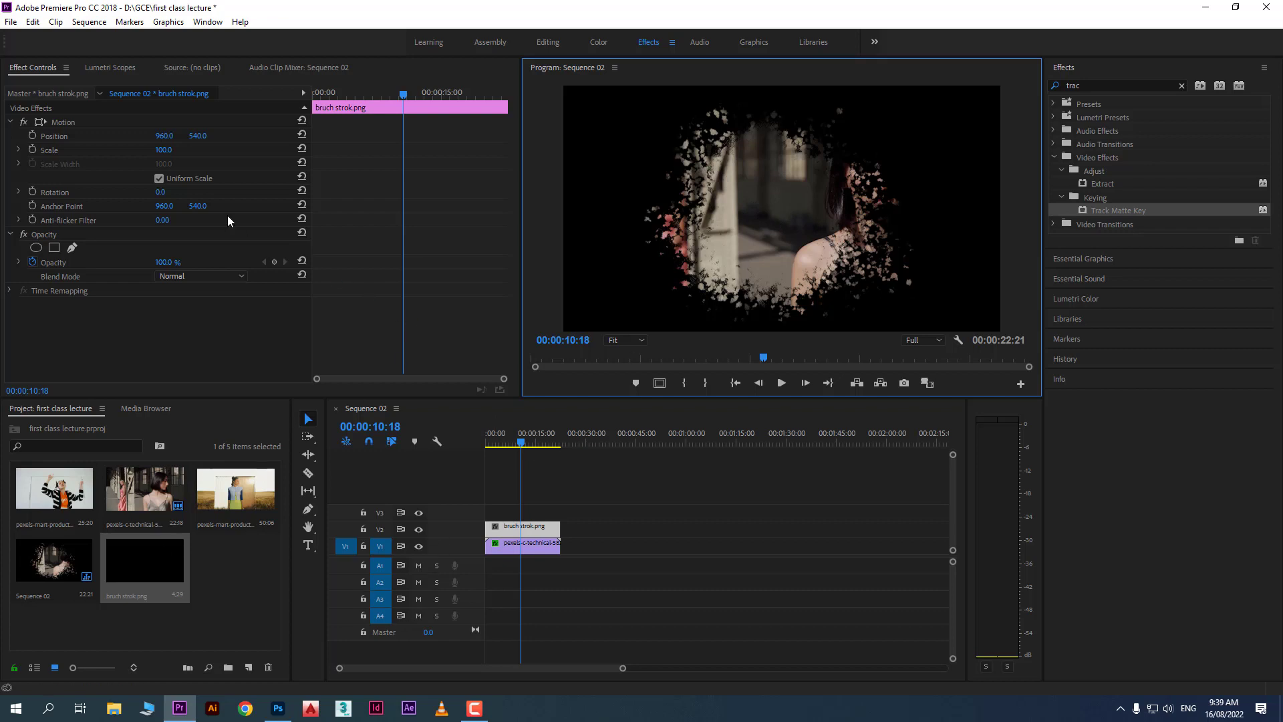
{"action": "mouse_move", "coordinate": [165, 134]}
{"action": "left_mouse_down"}
{"action": "mouse_move", "coordinate": [467, 124]}
{"action": "mouse_move", "coordinate": [435, 123]}
{"action": "left_mouse_up"}
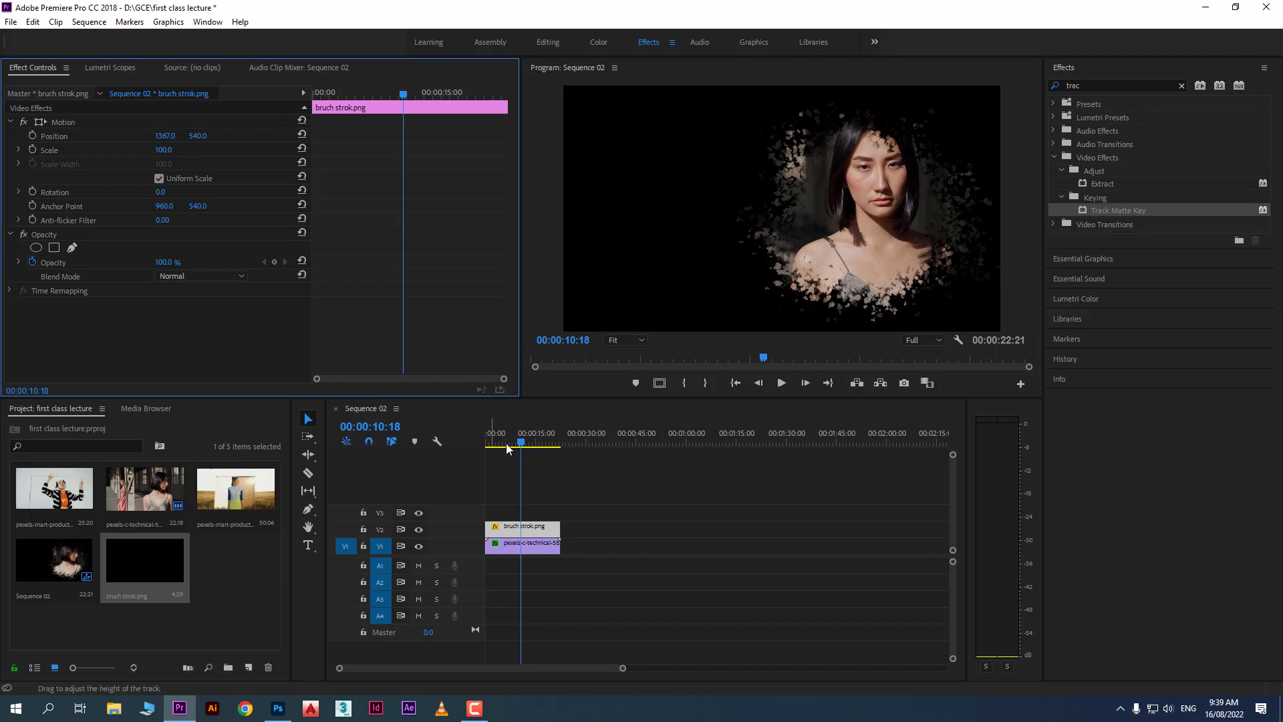
{"action": "mouse_move", "coordinate": [487, 445]}
{"action": "left_mouse_down"}
{"action": "mouse_move", "coordinate": [534, 446]}
{"action": "mouse_move", "coordinate": [491, 446]}
{"action": "mouse_move", "coordinate": [504, 447]}
{"action": "left_mouse_up"}
{"action": "key", "text": "space"}
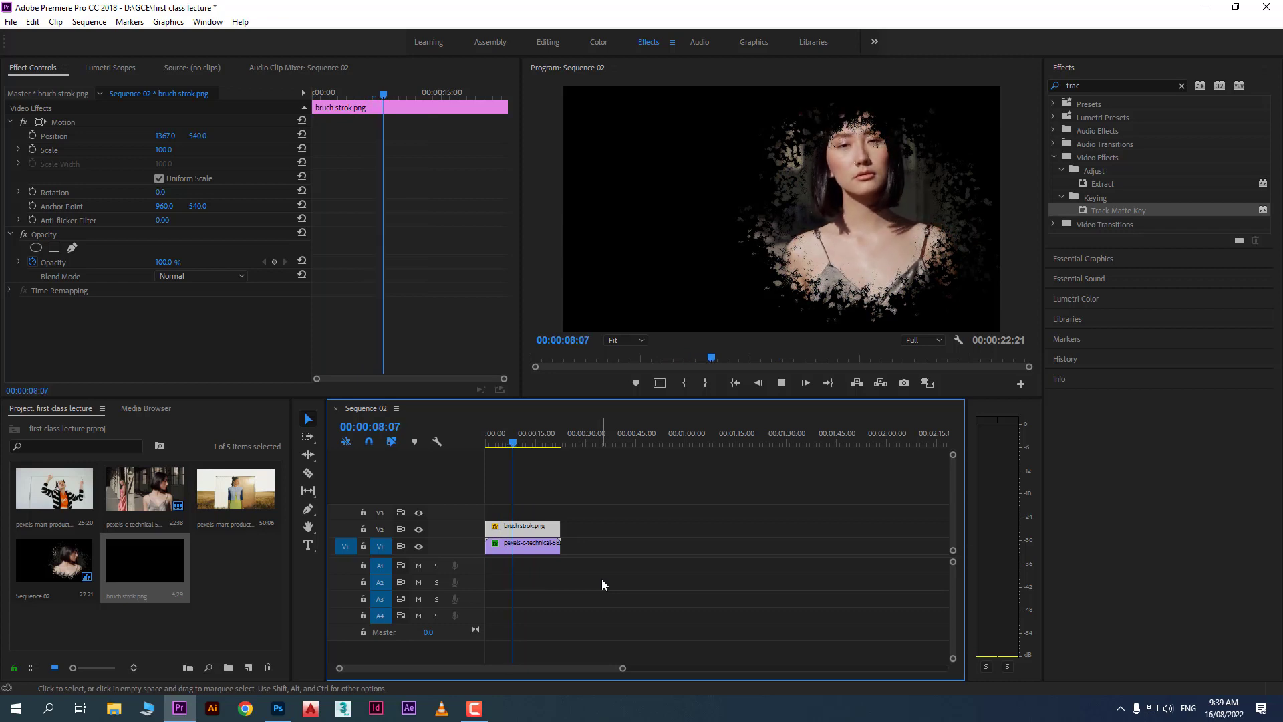
{"action": "key", "text": "space"}
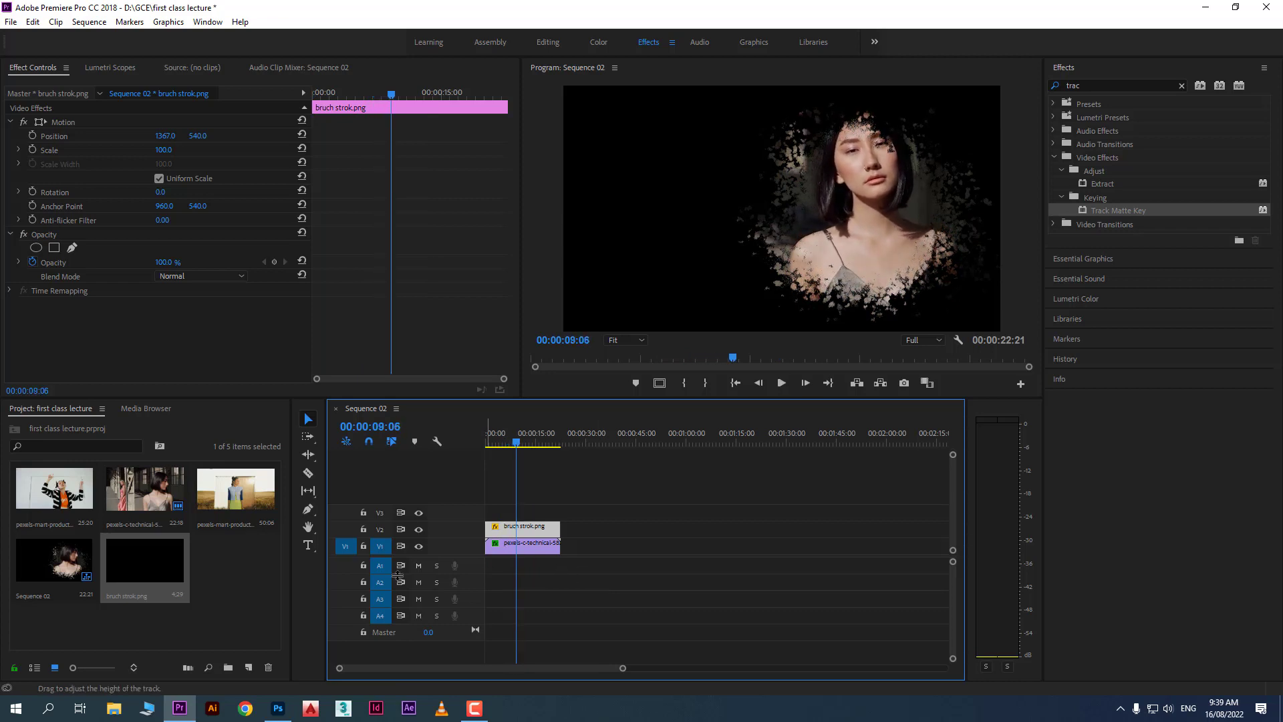
Create a new Color Matte with the default frame settings, coloured bright yellow FEC310.
{"action": "left_click", "coordinate": [233, 576]}
{"action": "right_click", "coordinate": [227, 564]}
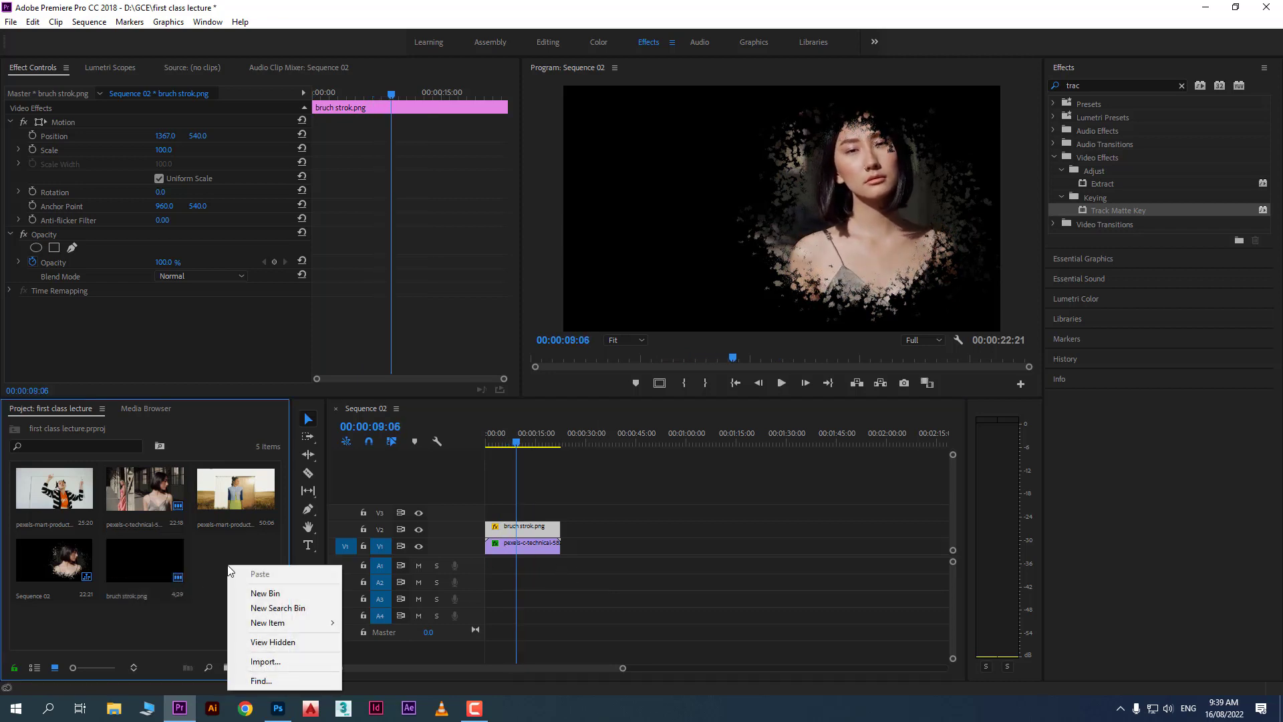
{"action": "mouse_move", "coordinate": [314, 622]}
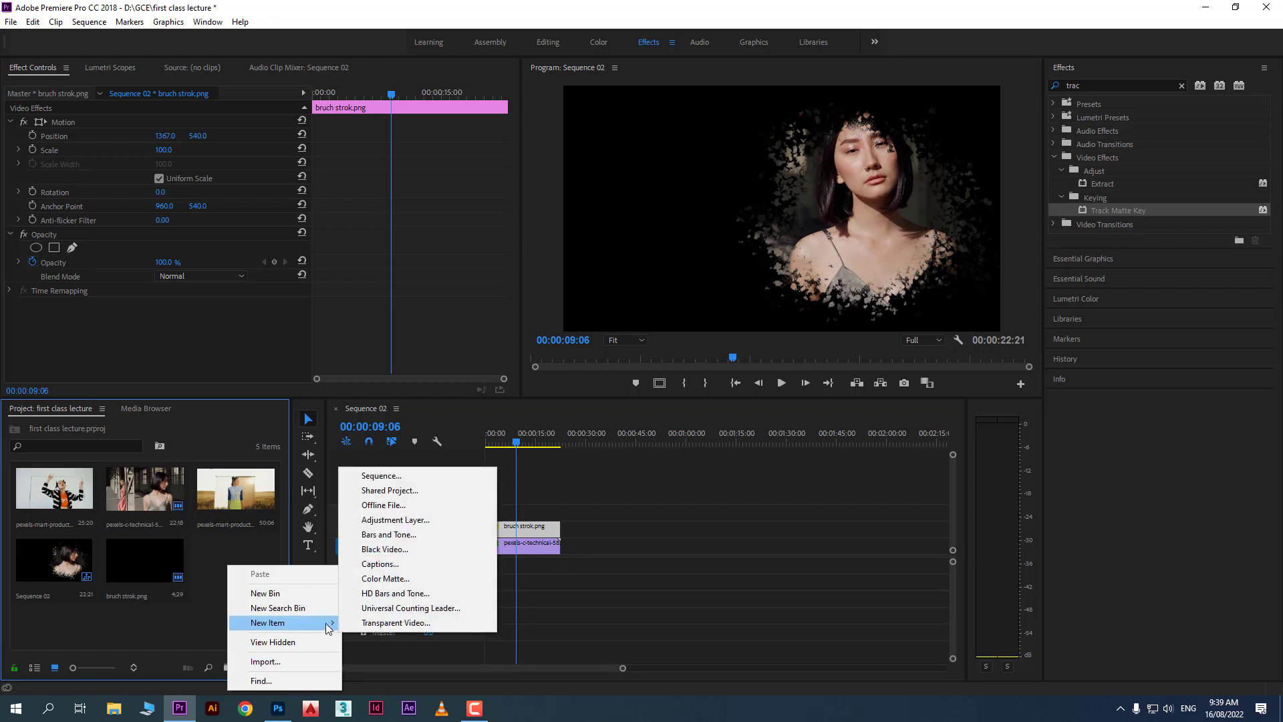
{"action": "left_click", "coordinate": [437, 579]}
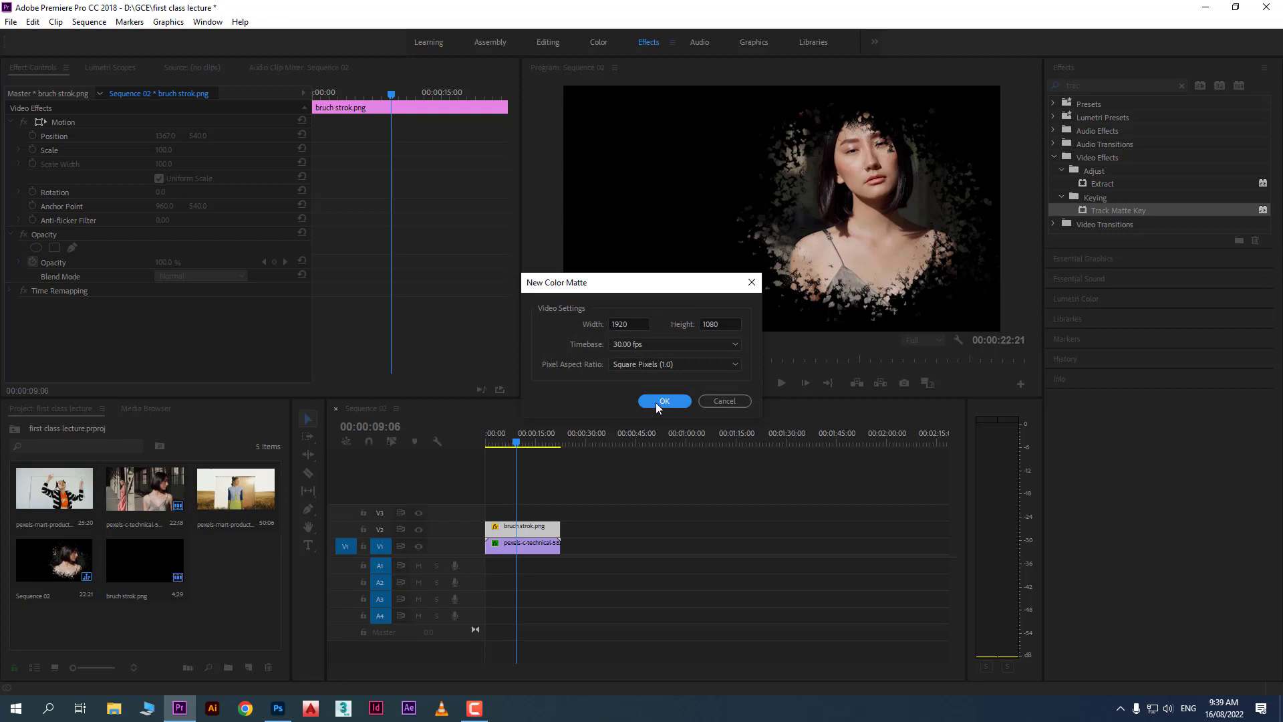
{"action": "left_click", "coordinate": [664, 401]}
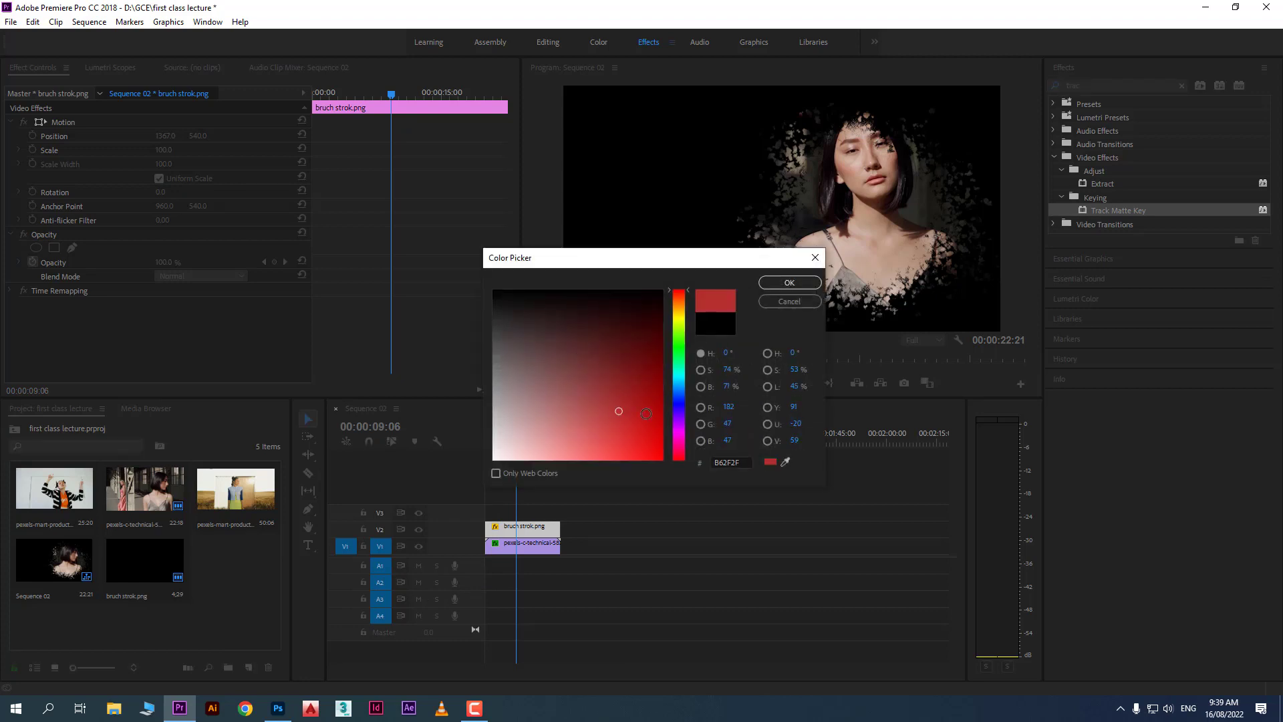
{"action": "left_click_drag", "start_coordinate": [675, 395], "coordinate": [678, 370]}
{"action": "left_click_drag", "start_coordinate": [640, 433], "coordinate": [679, 310]}
{"action": "left_click_drag", "start_coordinate": [647, 427], "coordinate": [652, 458]}
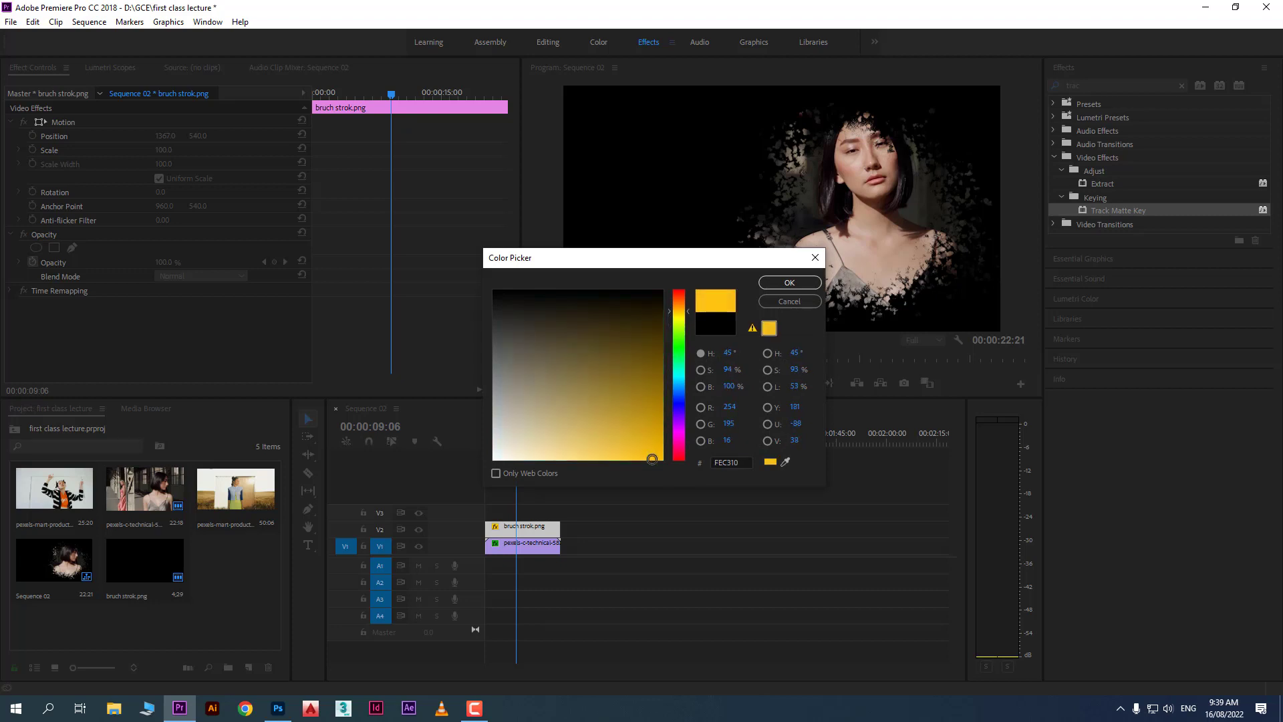
{"action": "left_click", "coordinate": [788, 281]}
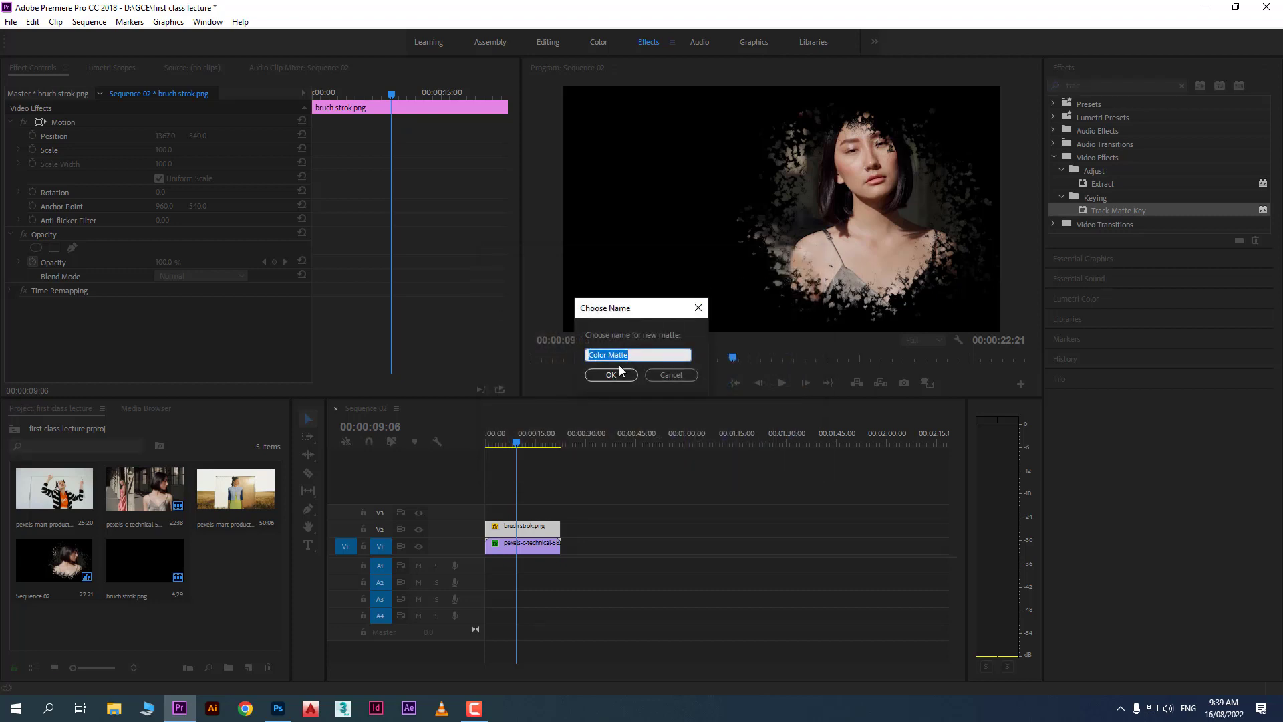
Keep the name Color Matte and place it at the start of V1.
{"action": "left_click", "coordinate": [611, 375]}
{"action": "left_click_drag", "start_coordinate": [223, 568], "coordinate": [533, 518]}
{"action": "left_click_drag", "start_coordinate": [628, 551], "coordinate": [500, 553]}
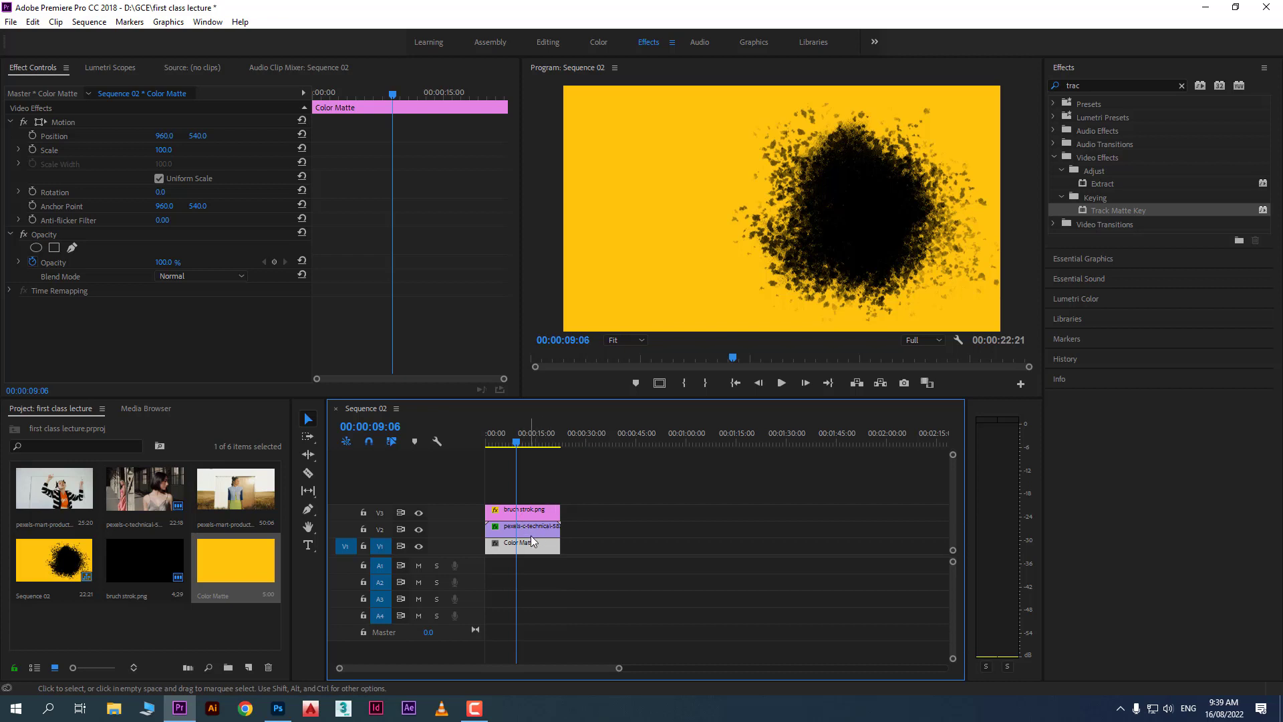
Set the pexels clip's Track Matte Key Matte to Video 3, checking the frame at 00:00:10:00.
{"action": "left_click", "coordinate": [531, 531]}
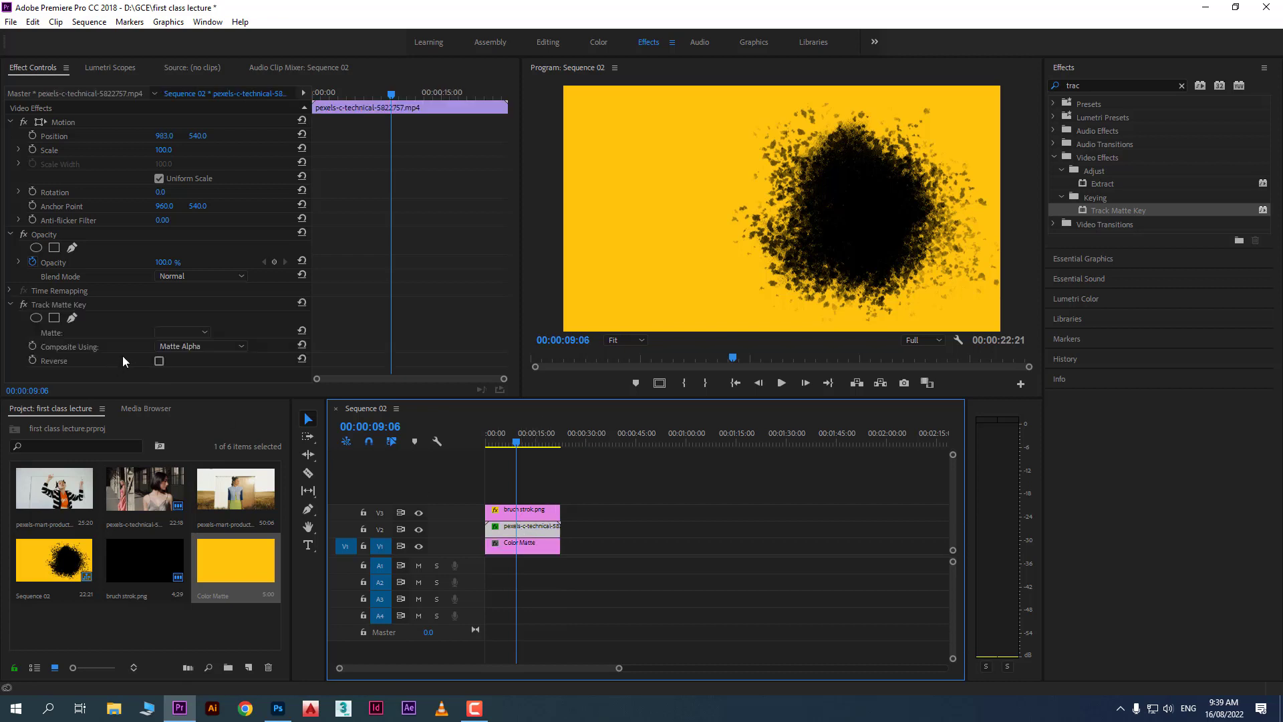
{"action": "left_click", "coordinate": [204, 332]}
{"action": "left_click", "coordinate": [182, 362]}
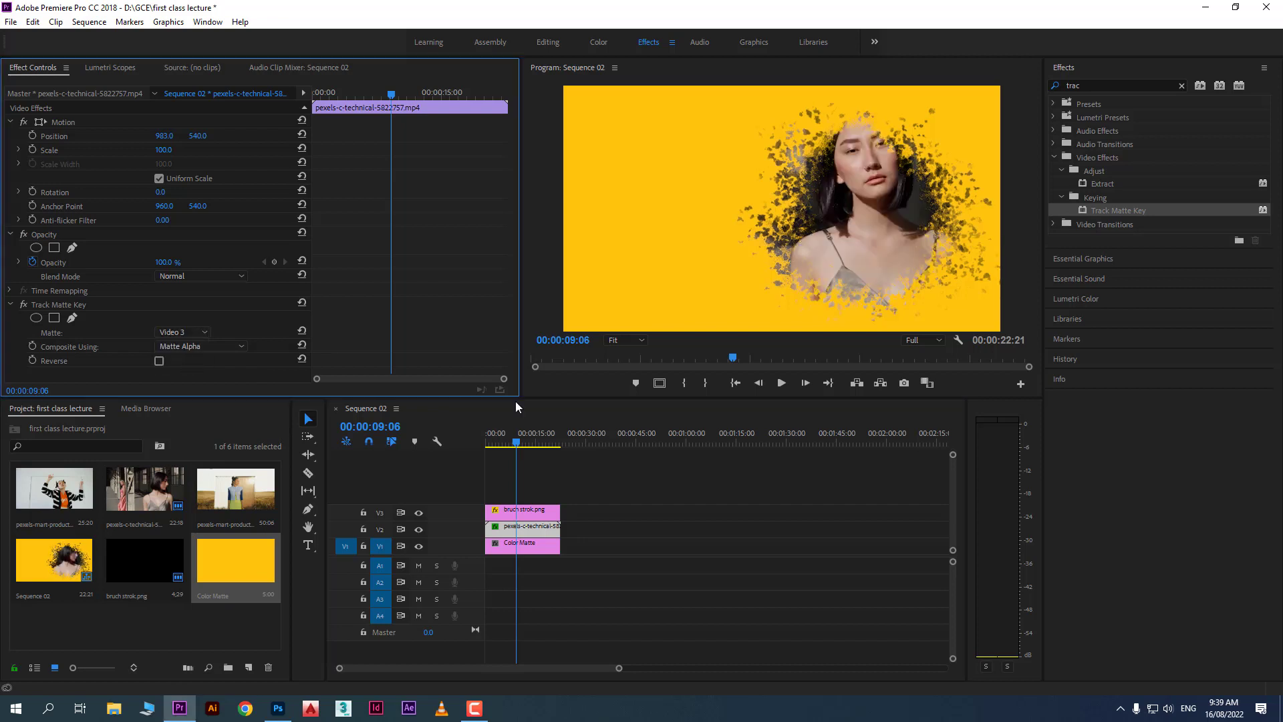
{"action": "left_click", "coordinate": [518, 435]}
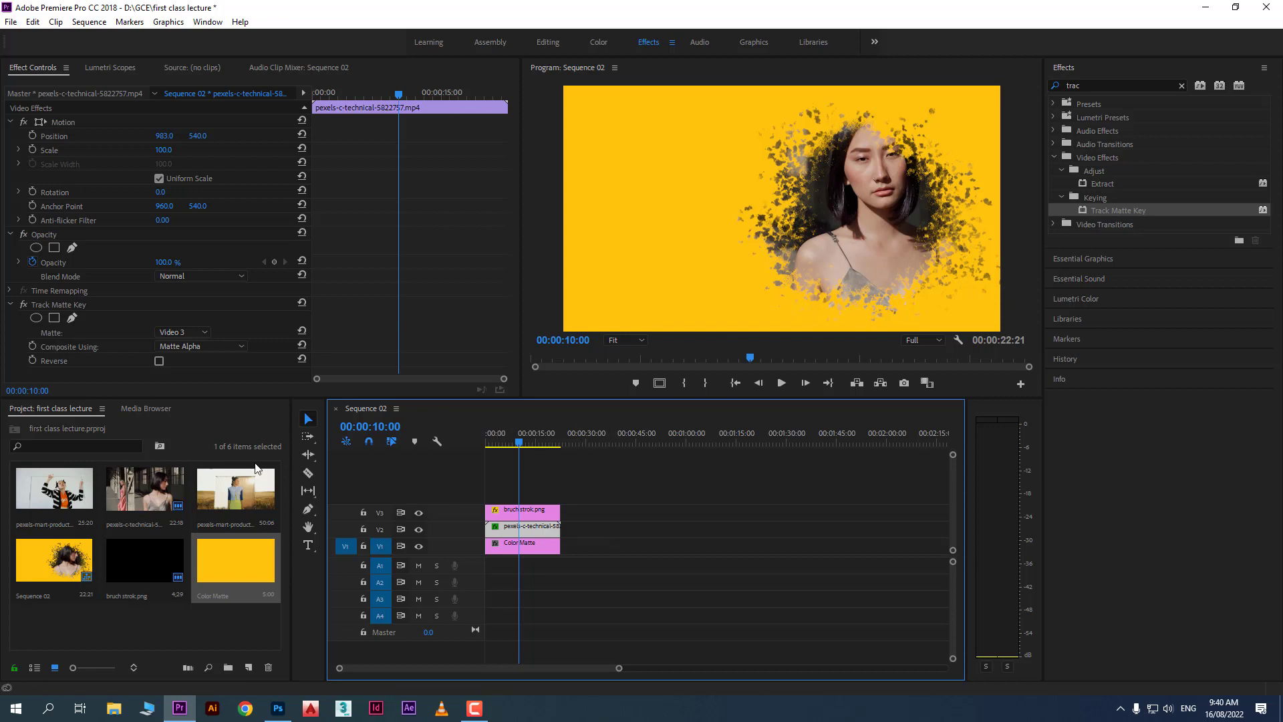
{"action": "left_click", "coordinate": [169, 643]}
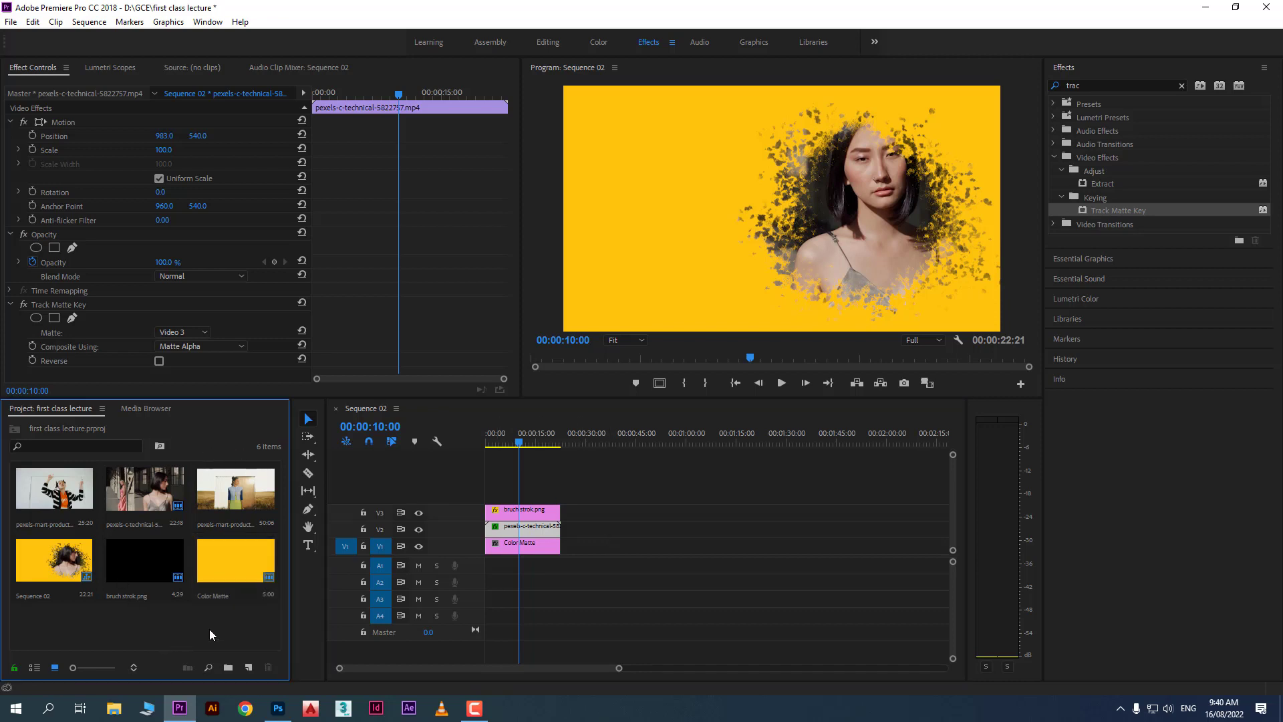
Add a 'Track Matte Key' title on the left side of the frame.
{"action": "left_click", "coordinate": [308, 544]}
{"action": "left_click", "coordinate": [602, 158]}
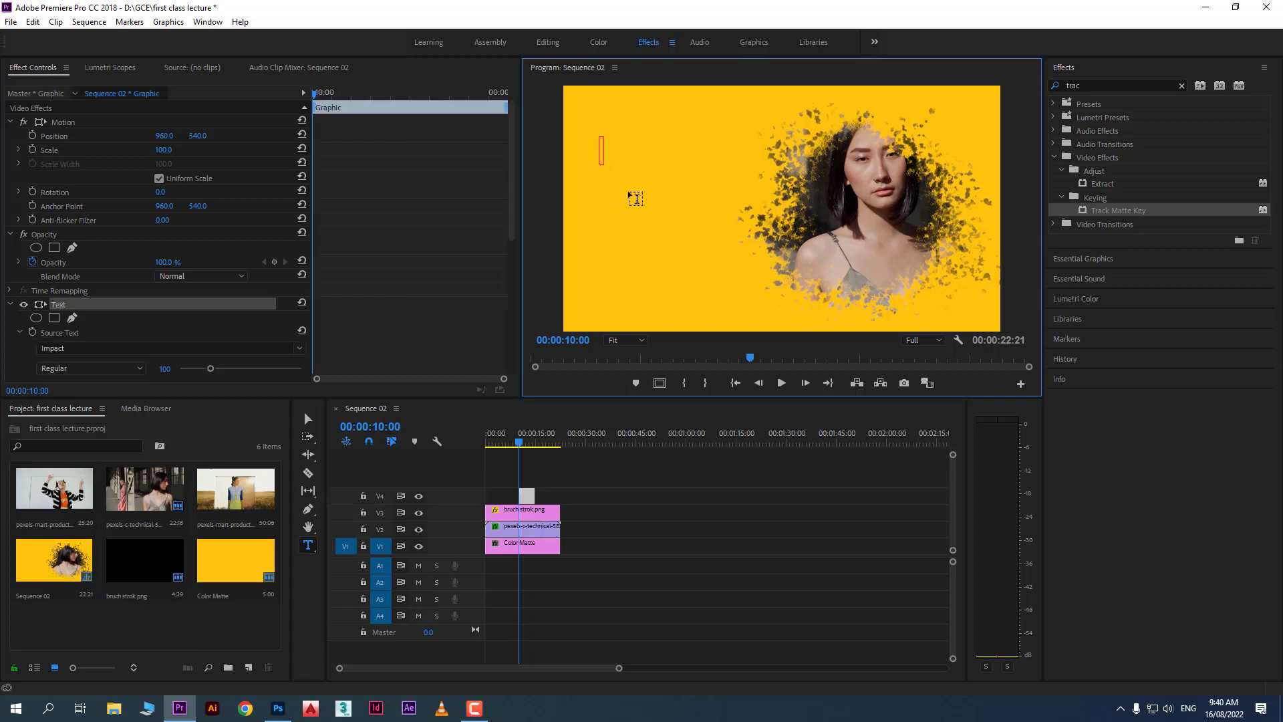
{"action": "type", "text": "Track"}
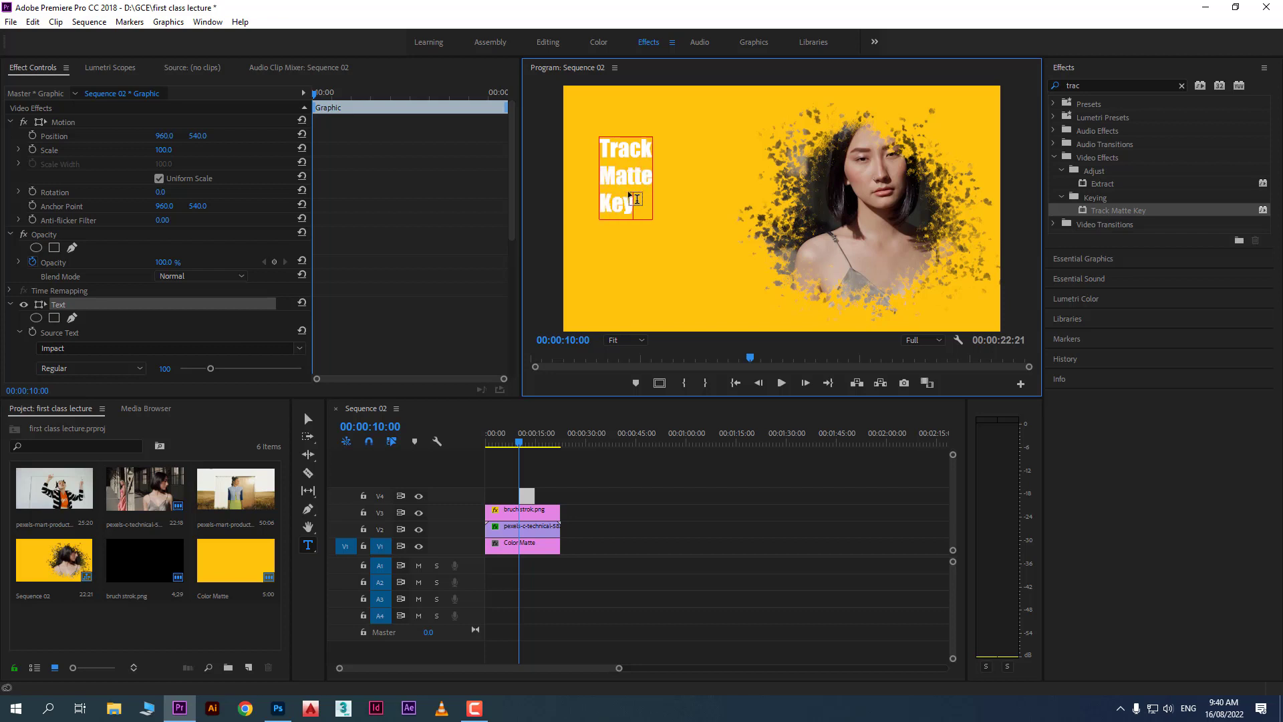
{"action": "left_click", "coordinate": [308, 419]}
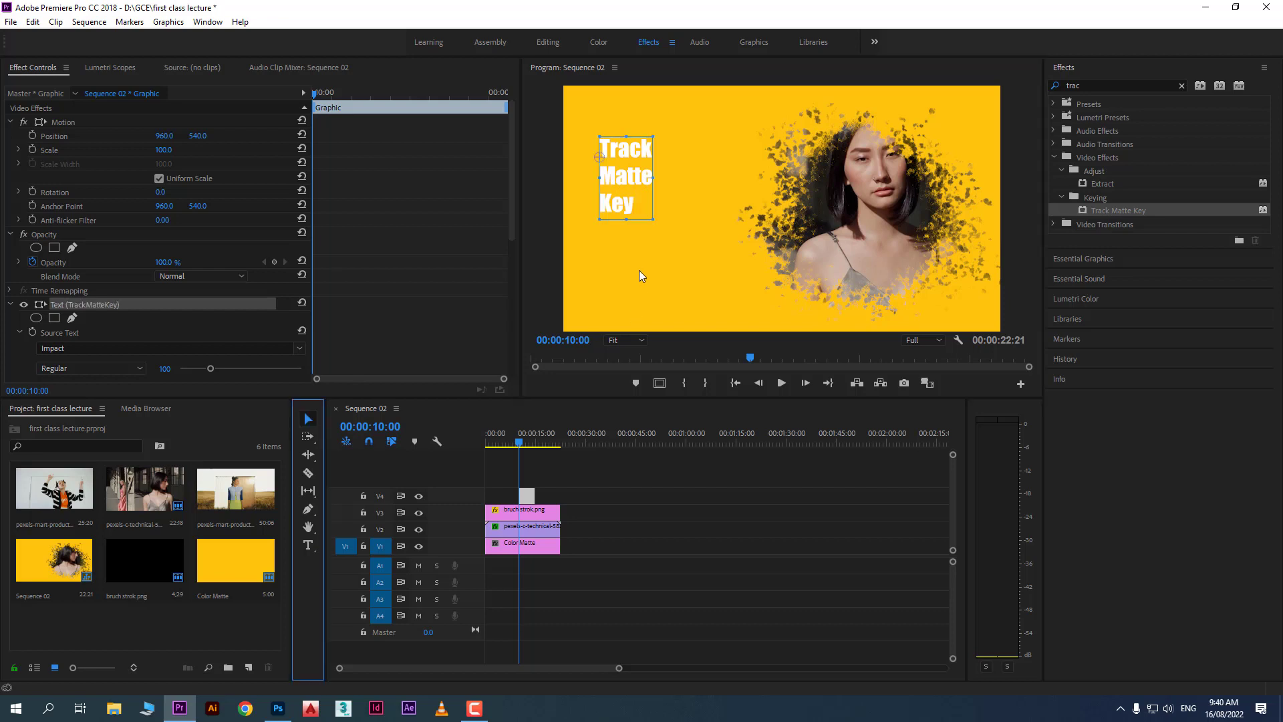
Enlarge the title to fill the left side, nudge it up-left, and preview playback.
{"action": "left_click_drag", "start_coordinate": [651, 218], "coordinate": [722, 299]}
{"action": "left_click_drag", "start_coordinate": [763, 340], "coordinate": [776, 356]}
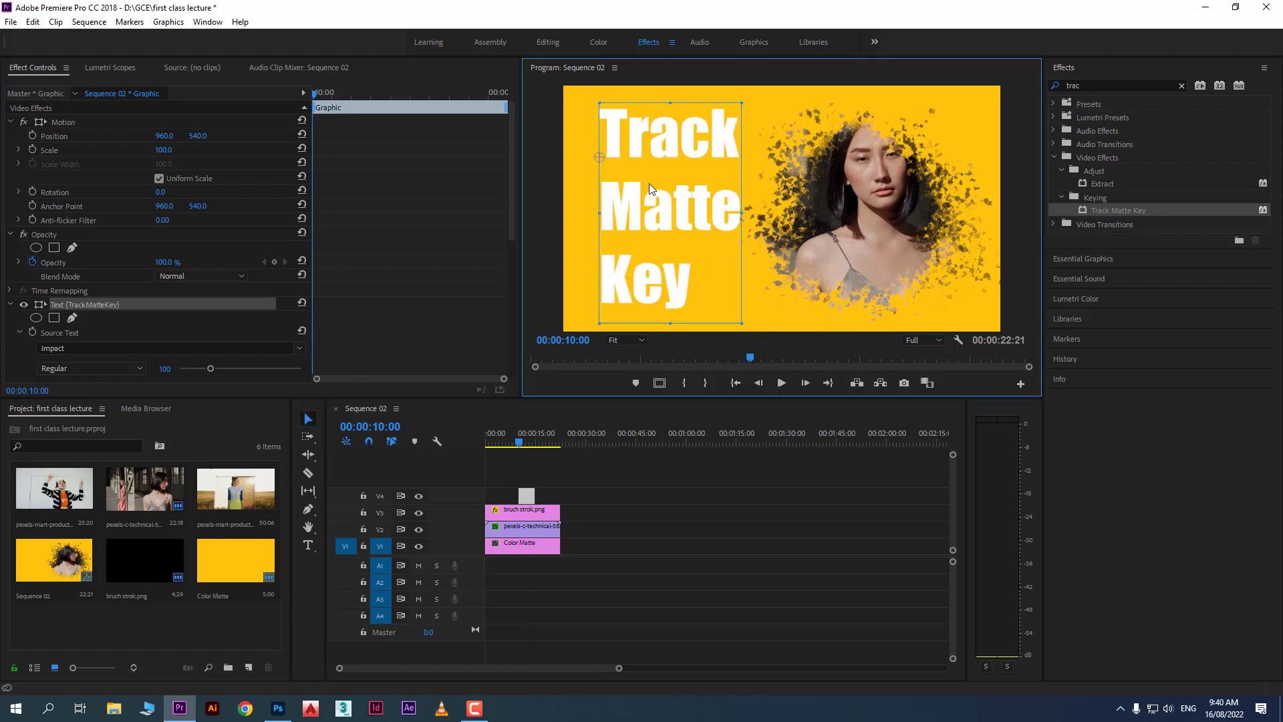
{"action": "left_click_drag", "start_coordinate": [672, 222], "coordinate": [660, 217]}
{"action": "left_click", "coordinate": [680, 528]}
{"action": "left_click", "coordinate": [496, 444]}
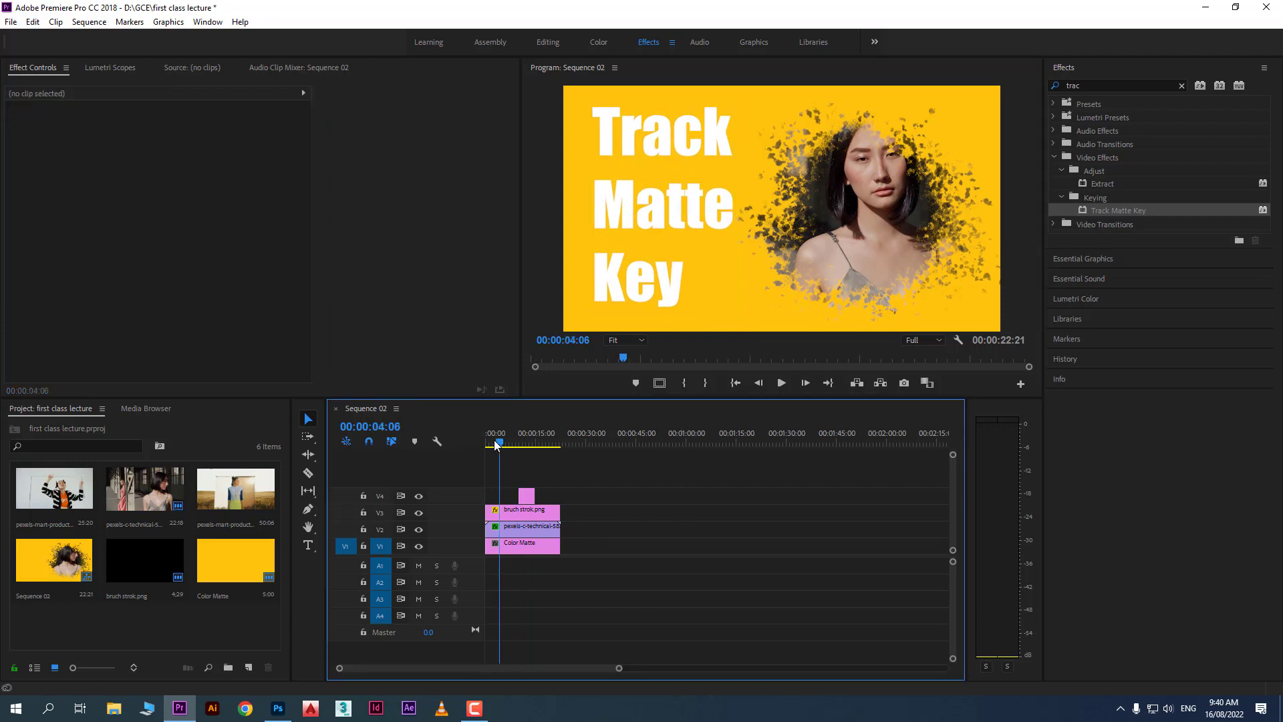
{"action": "key", "text": "space"}
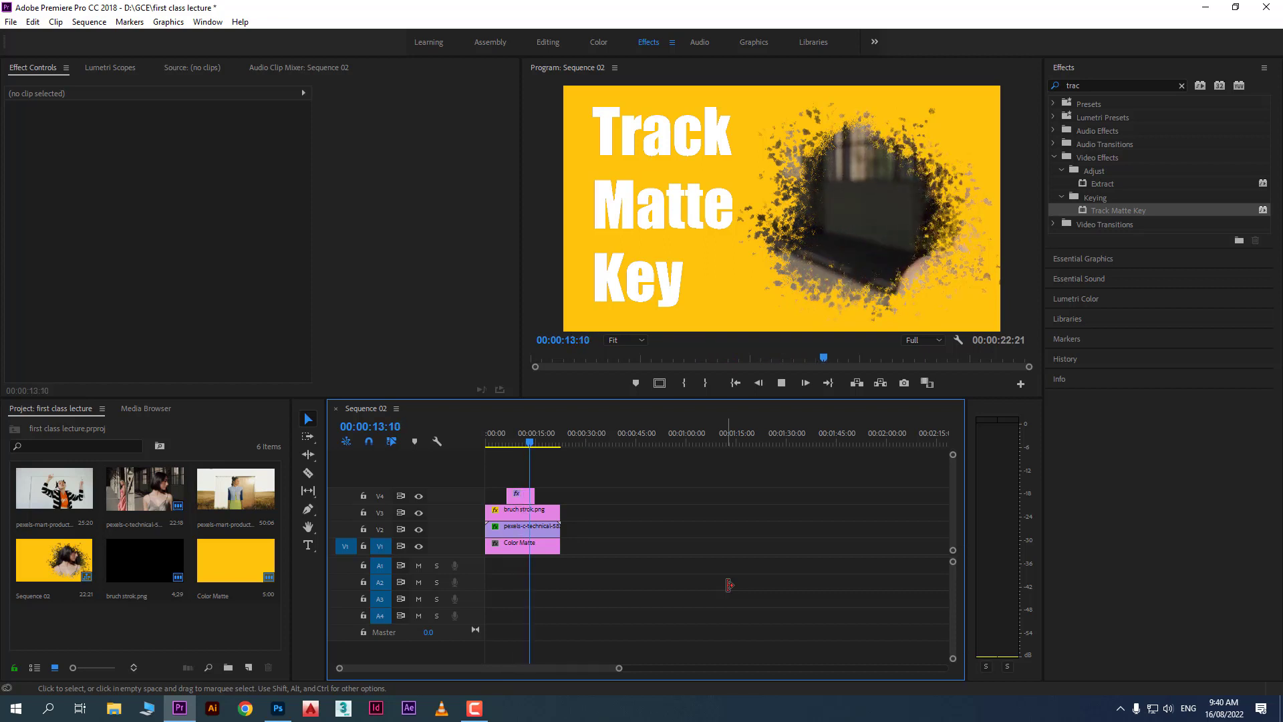
Move the text clip up to V5, then drop the field video on V4 and trim it to match.
{"action": "key", "text": "space"}
{"action": "left_click_drag", "start_coordinate": [530, 445], "coordinate": [506, 444]}
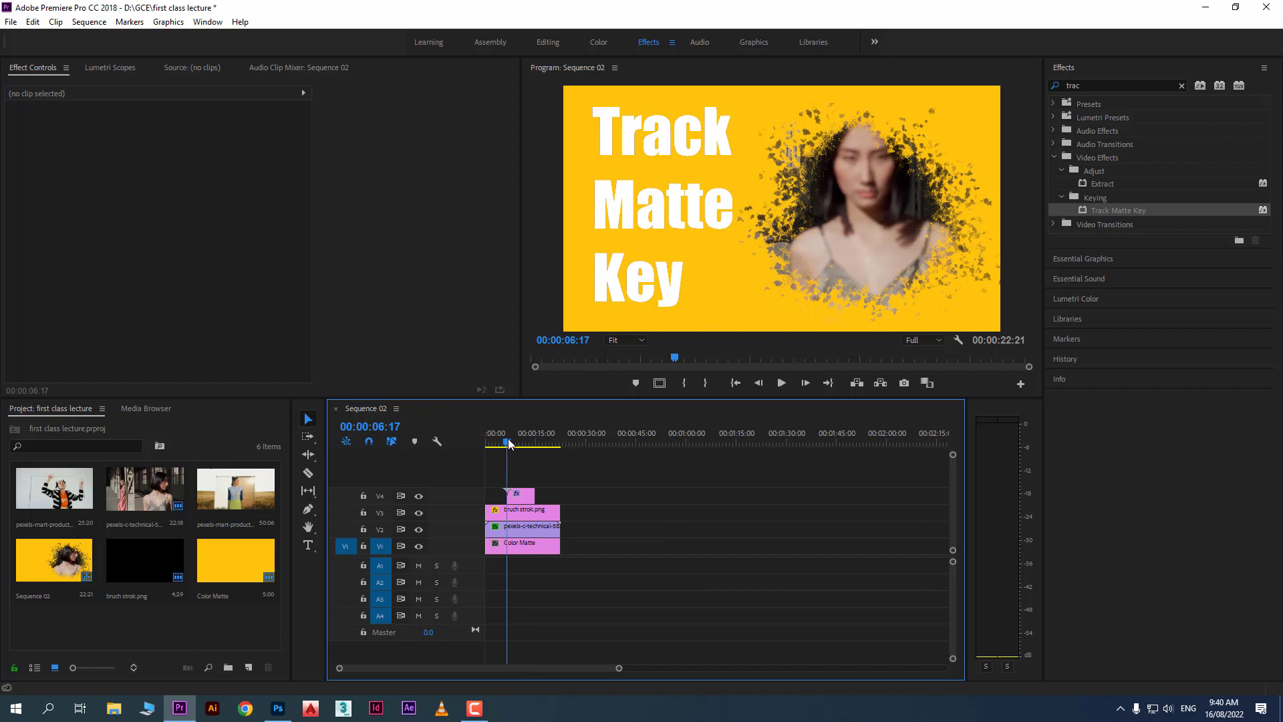
{"action": "left_click_drag", "start_coordinate": [520, 497], "coordinate": [522, 486]}
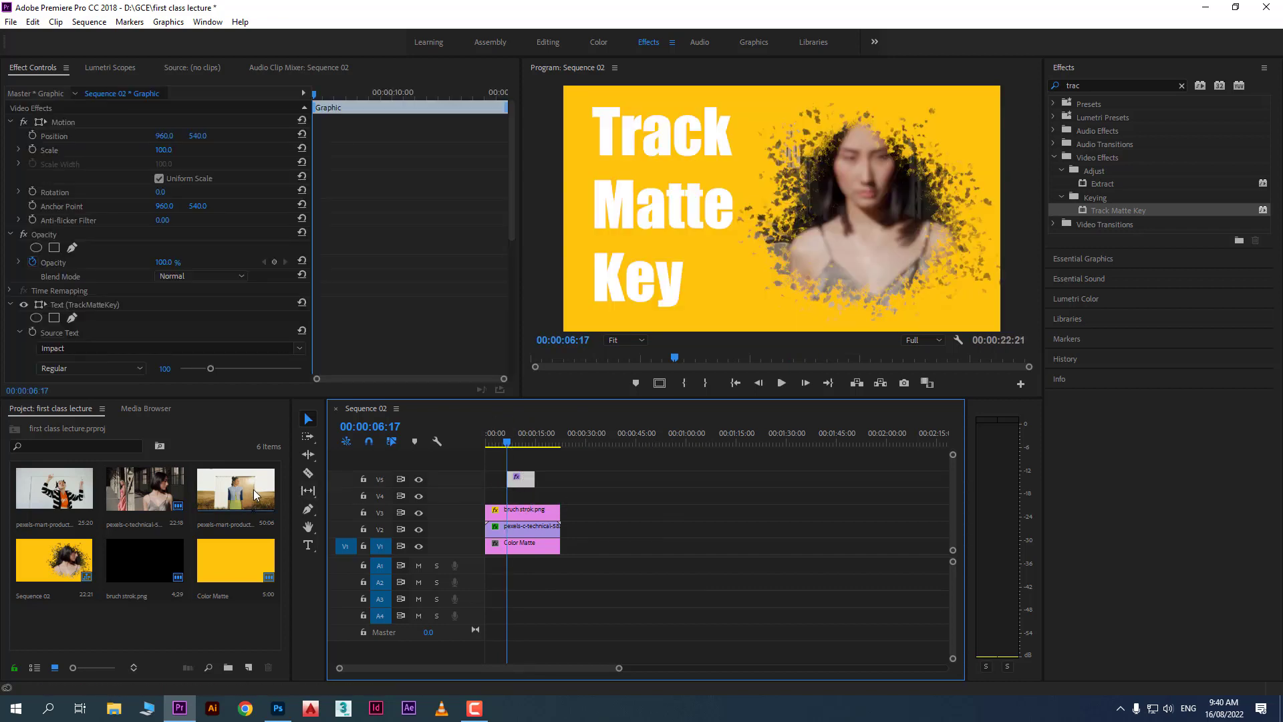
{"action": "left_click_drag", "start_coordinate": [254, 489], "coordinate": [511, 494]}
{"action": "left_click_drag", "start_coordinate": [678, 493], "coordinate": [535, 495]}
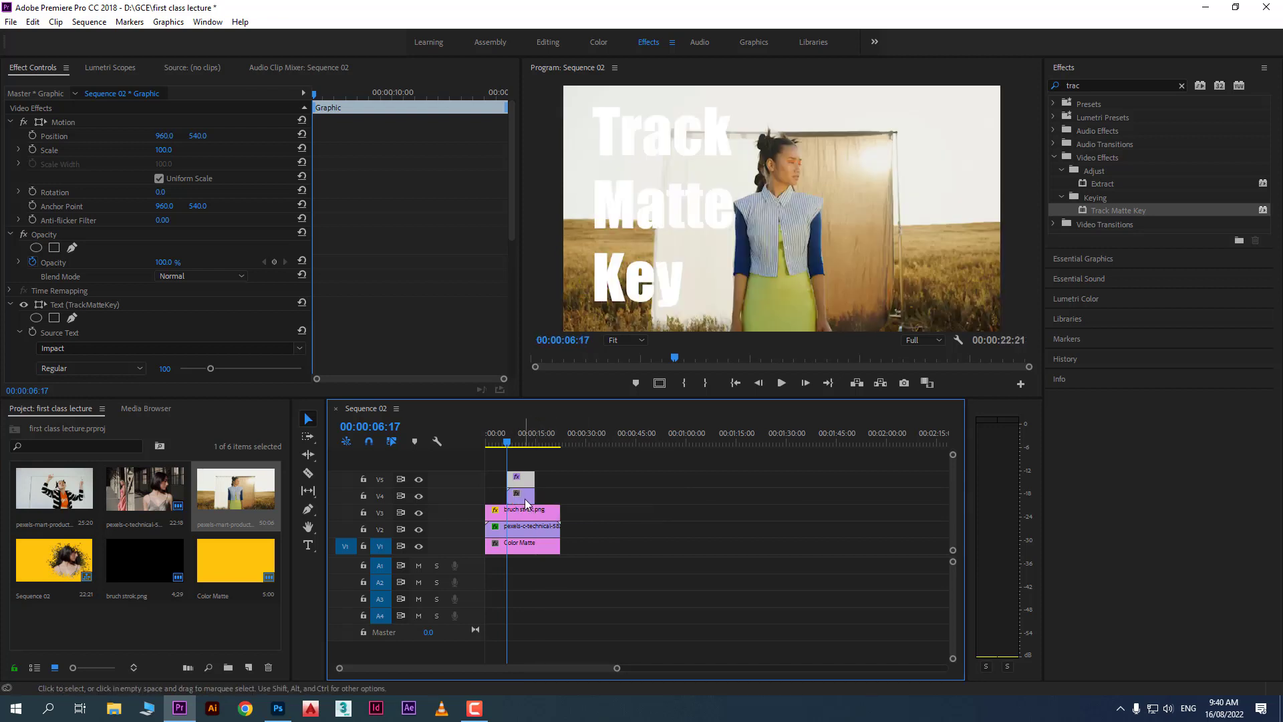
Apply Track Matte Key to the field video with Matte set to Video 5, then scrub to check.
{"action": "left_click", "coordinate": [525, 499]}
{"action": "left_click_drag", "start_coordinate": [1121, 214], "coordinate": [525, 498]}
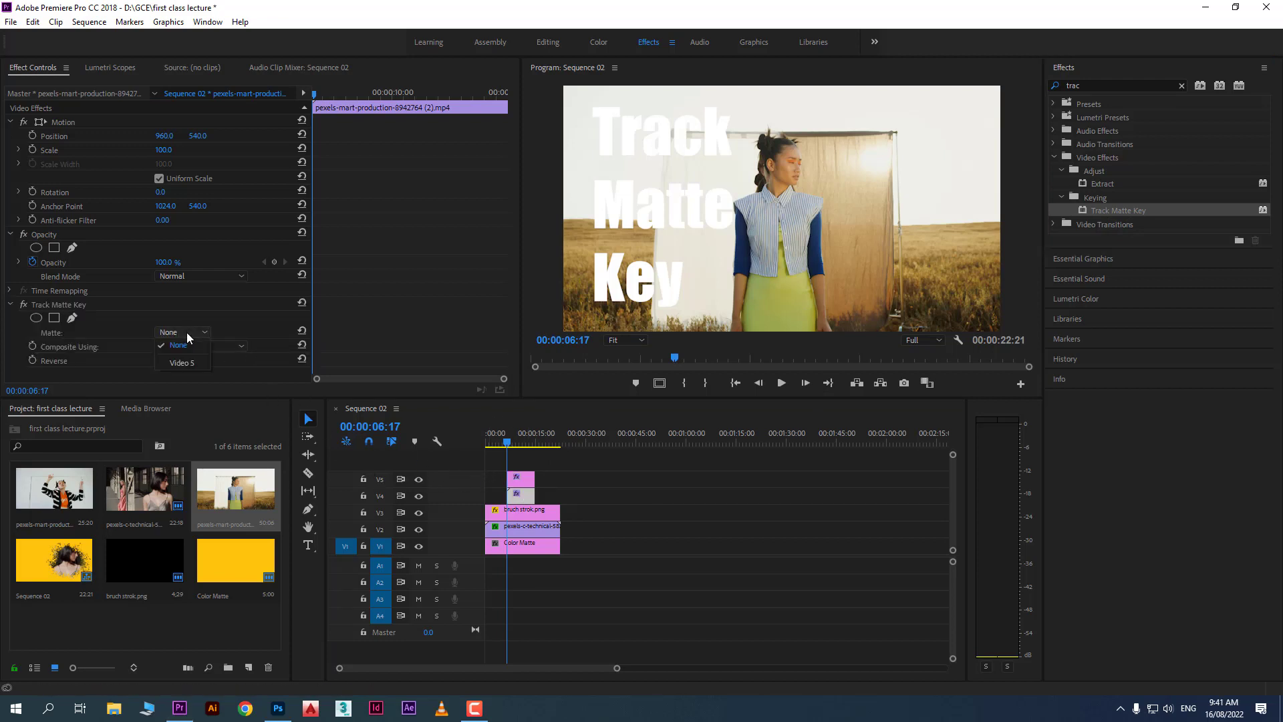
{"action": "left_click", "coordinate": [189, 360]}
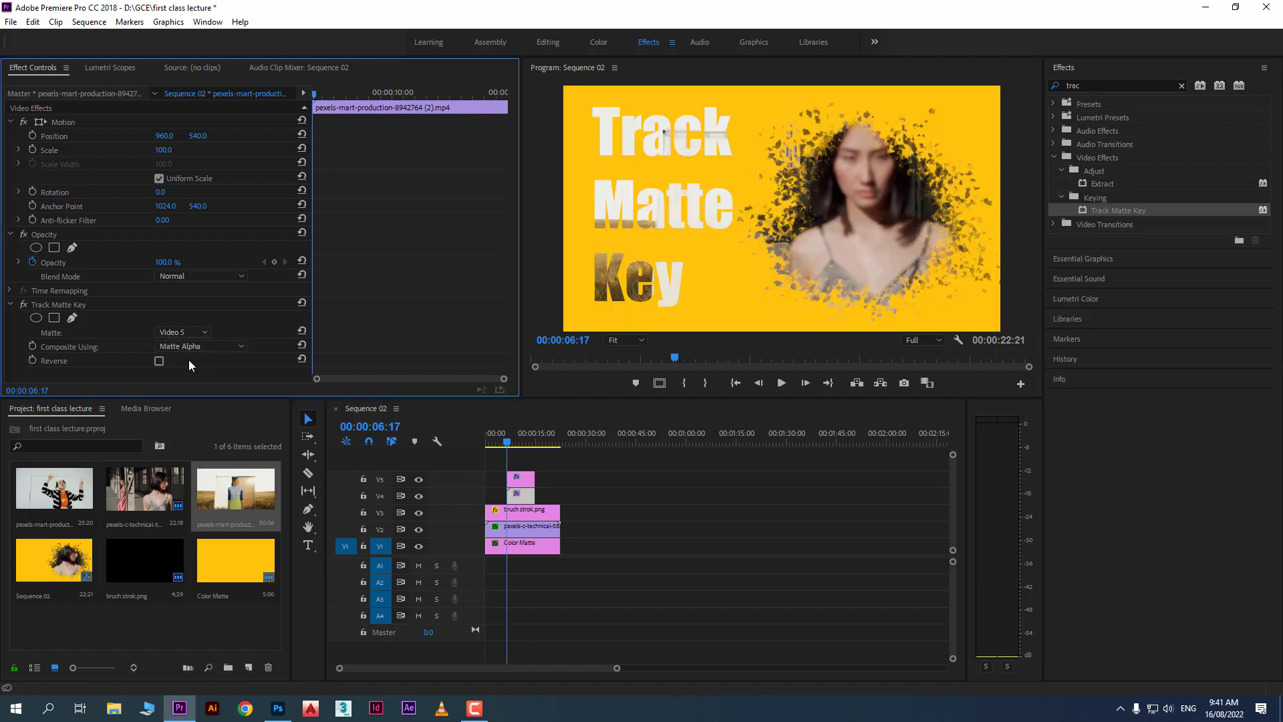
{"action": "left_click_drag", "start_coordinate": [497, 445], "coordinate": [560, 481]}
{"action": "mouse_move", "coordinate": [510, 445]}
{"action": "left_mouse_down"}
{"action": "mouse_move", "coordinate": [493, 445]}
{"action": "mouse_move", "coordinate": [505, 446]}
{"action": "left_mouse_up"}
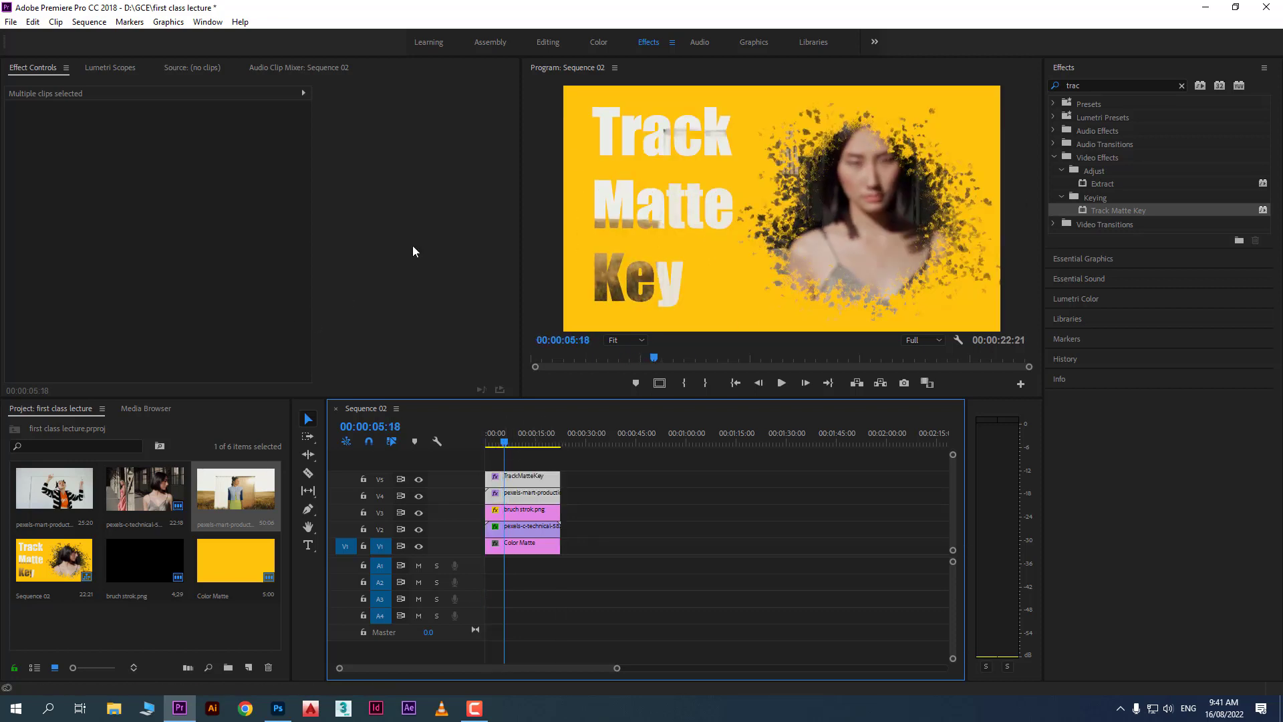
{"action": "left_click", "coordinate": [781, 383]}
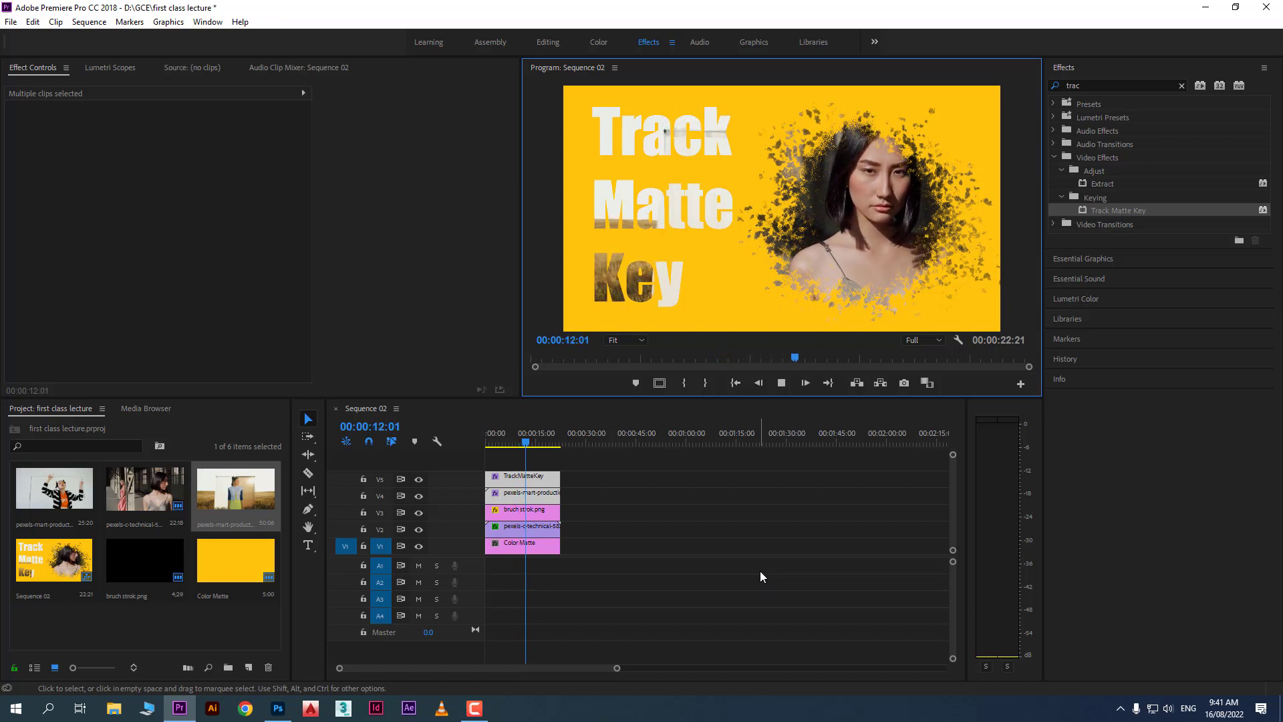
{"action": "key", "text": "space"}
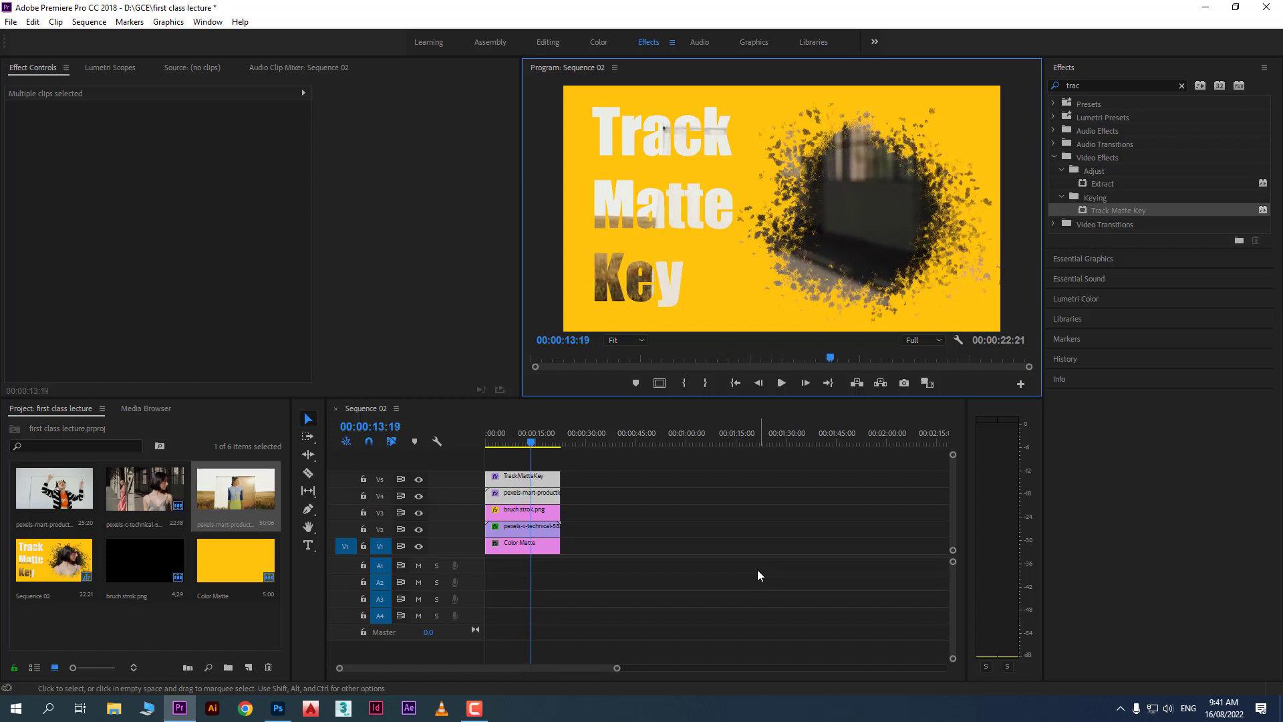